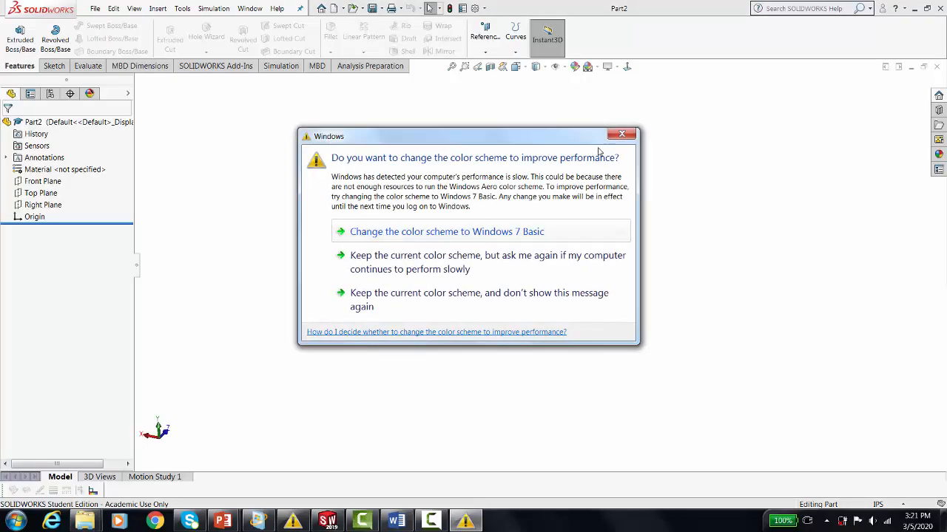
Dismiss the colour scheme prompt, start an Extruded Boss/Base on the Front Plane and sketch a corner rectangle about 2.95 in wide from the origin.
click(620, 135)
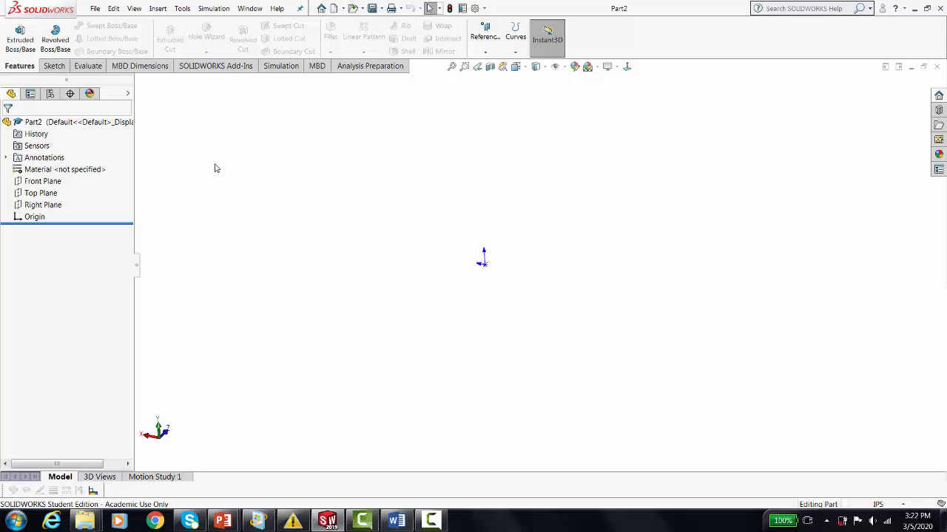
click(17, 38)
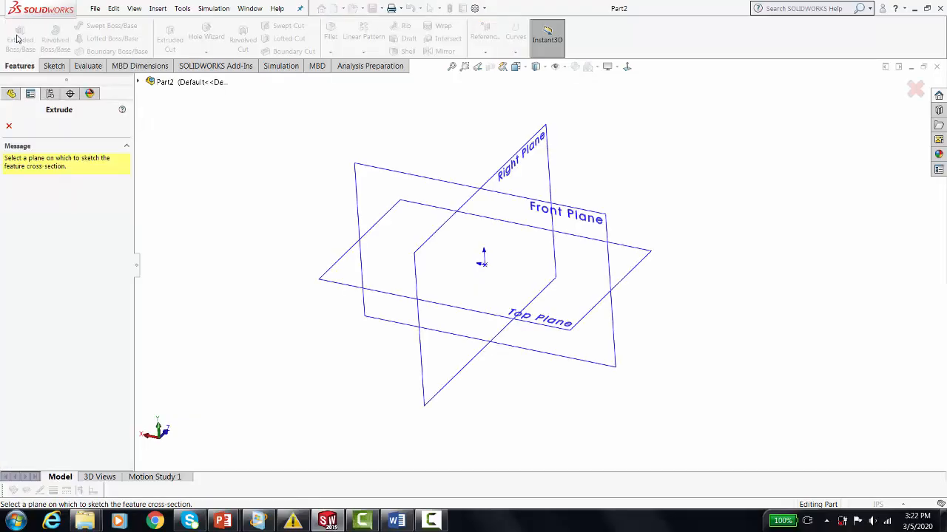
click(384, 175)
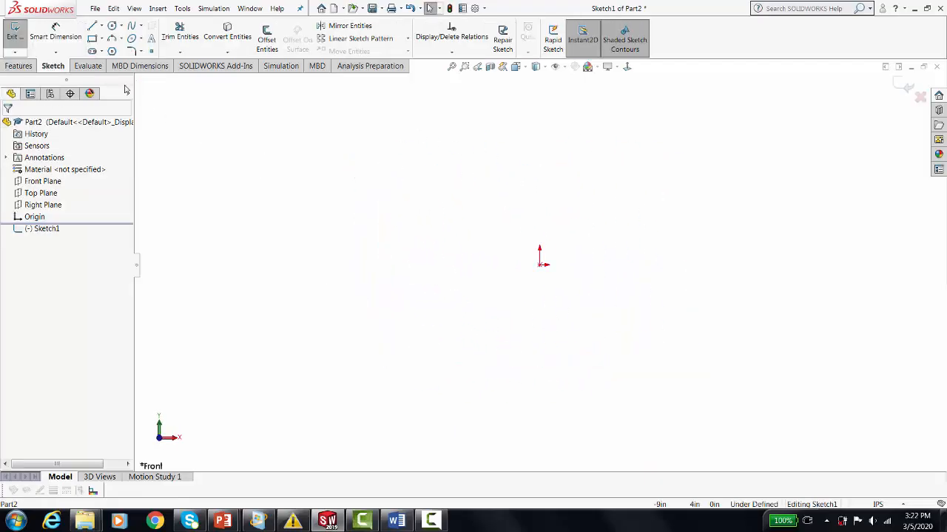
click(91, 39)
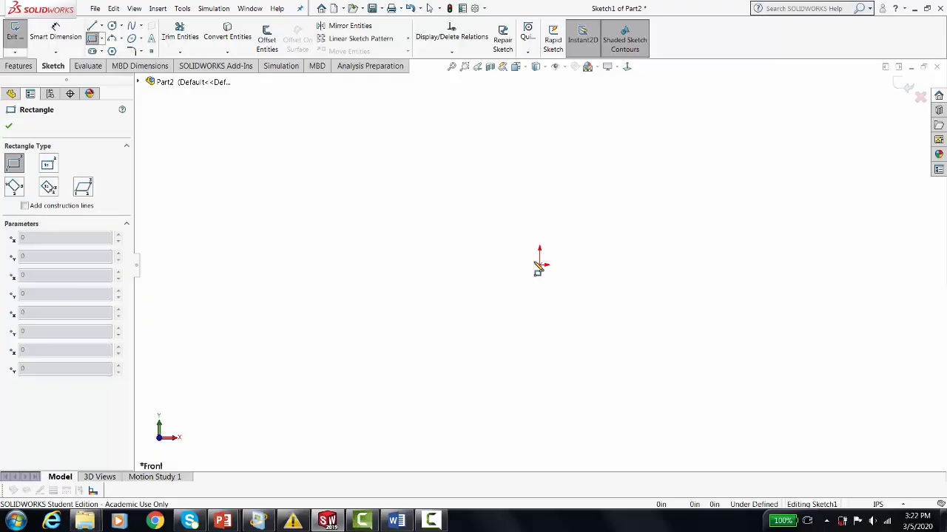
mouse_move(539, 265)
mouse_down()
mouse_move(638, 247)
mouse_move(673, 206)
mouse_up()
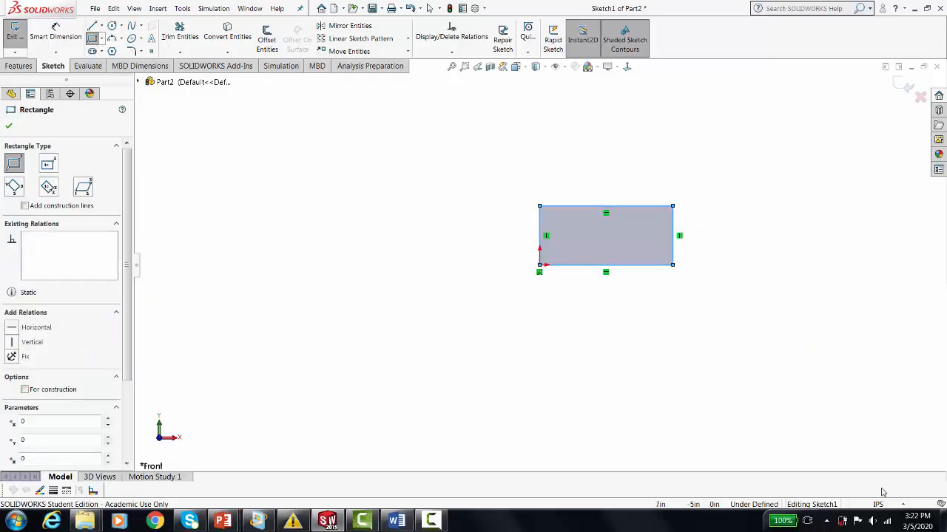
click(902, 505)
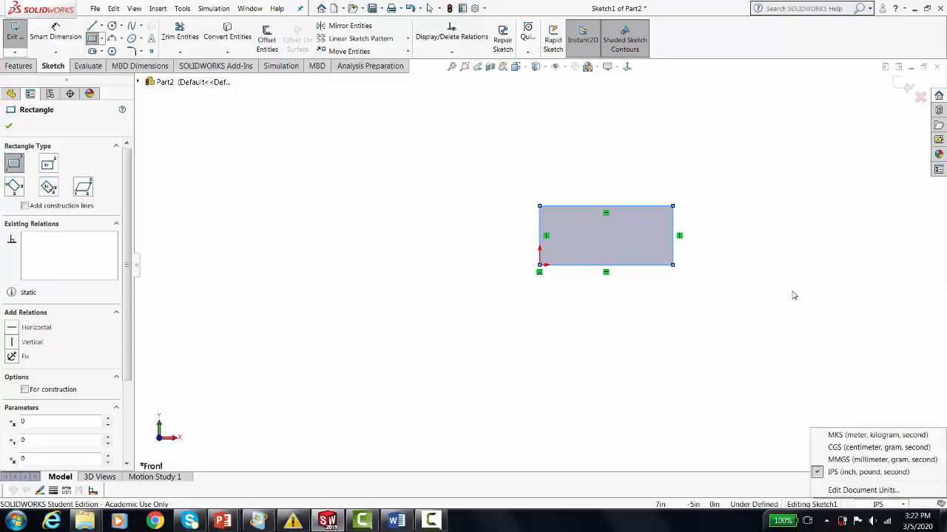
click(761, 245)
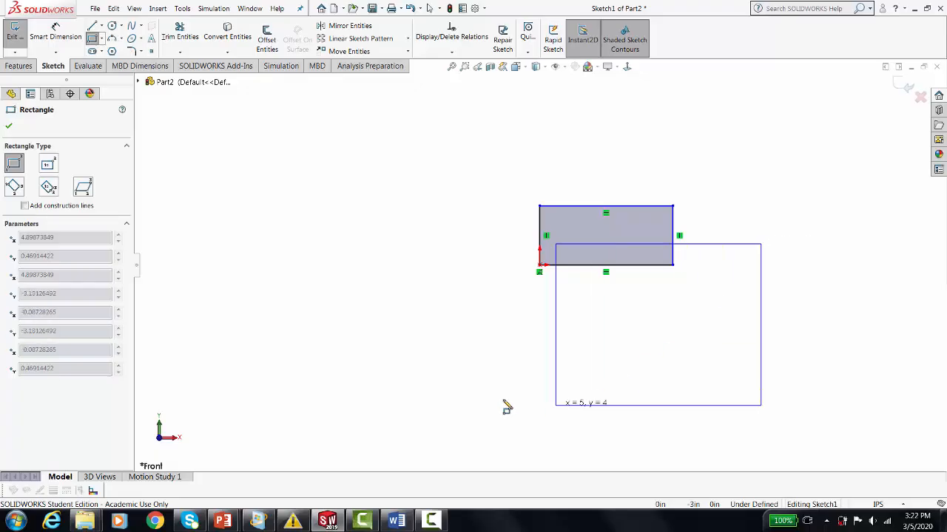
key(Escape)
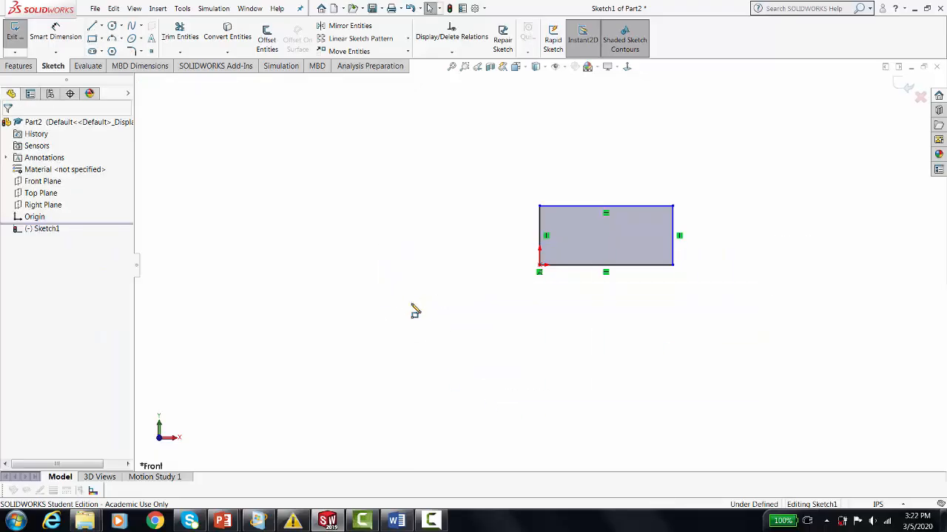
Dimension the rectangle's bottom edge and set its length to 1.25 in.
click(56, 34)
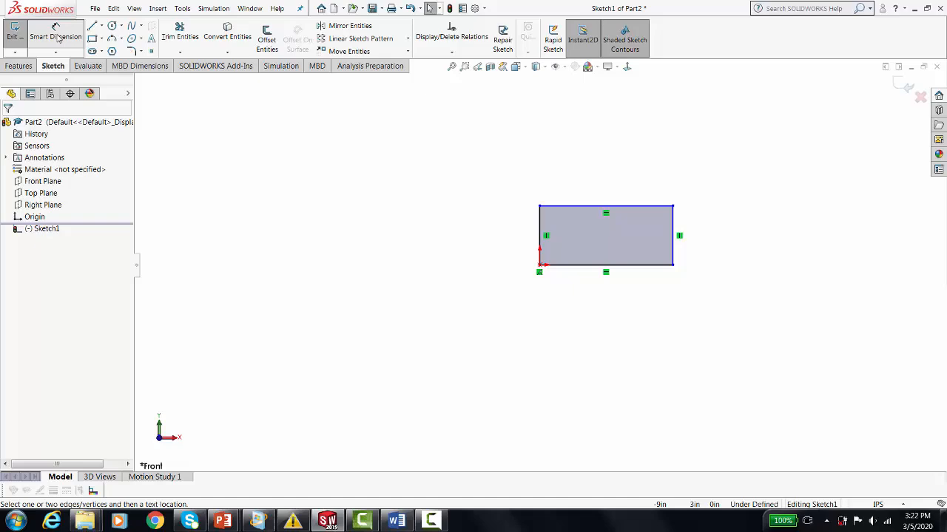
click(628, 266)
click(610, 327)
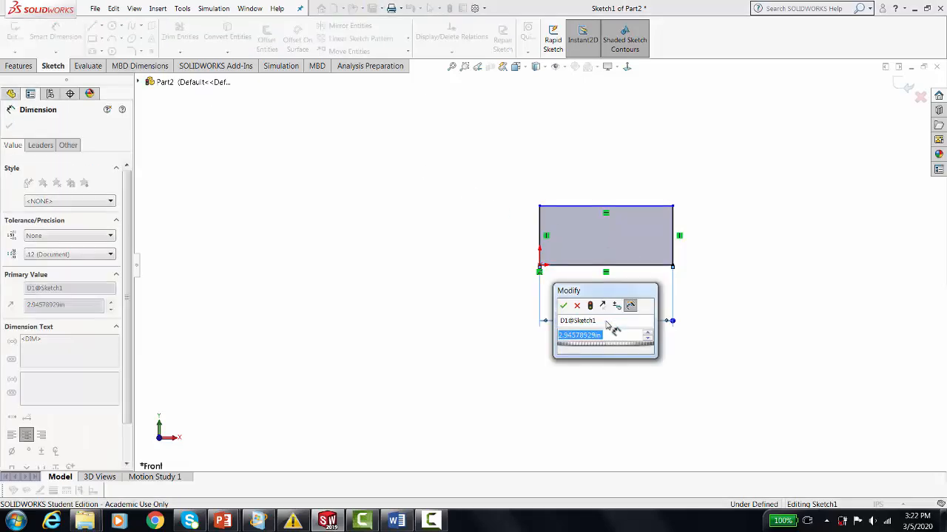
text(1)
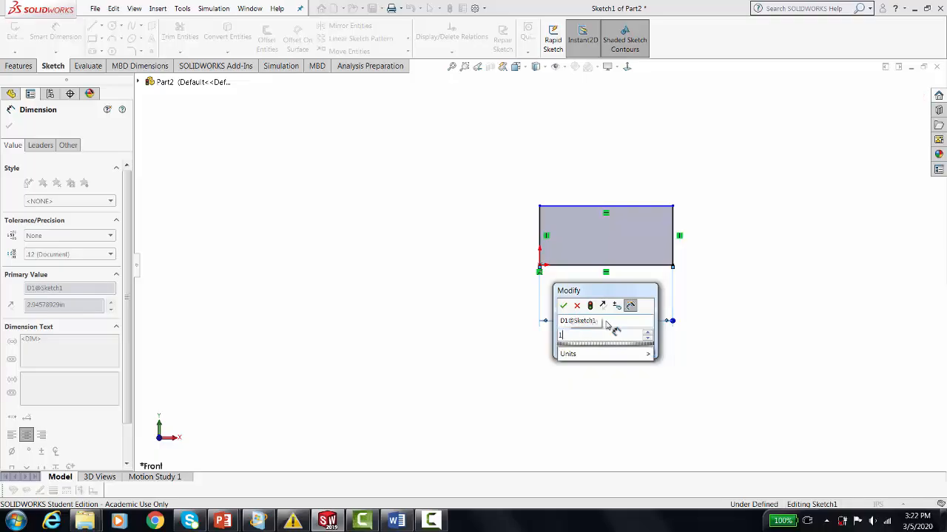
text(.25)
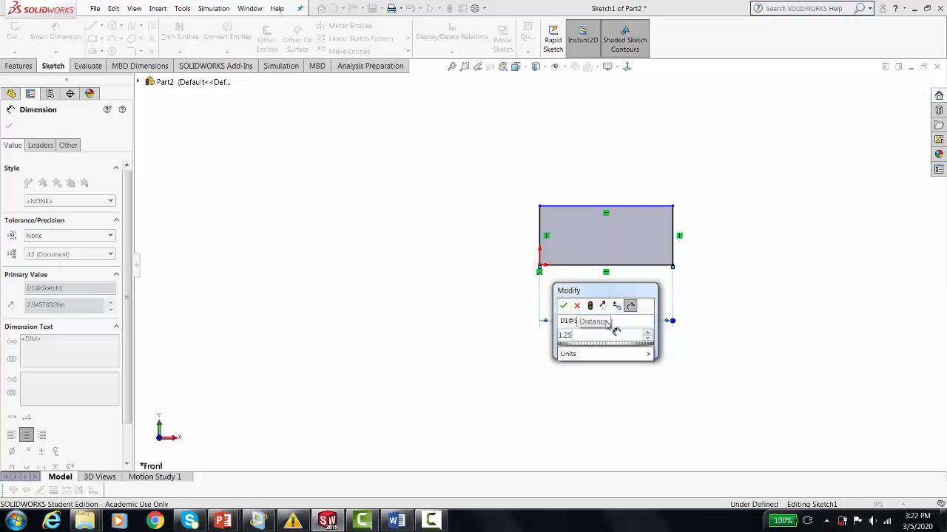
click(563, 305)
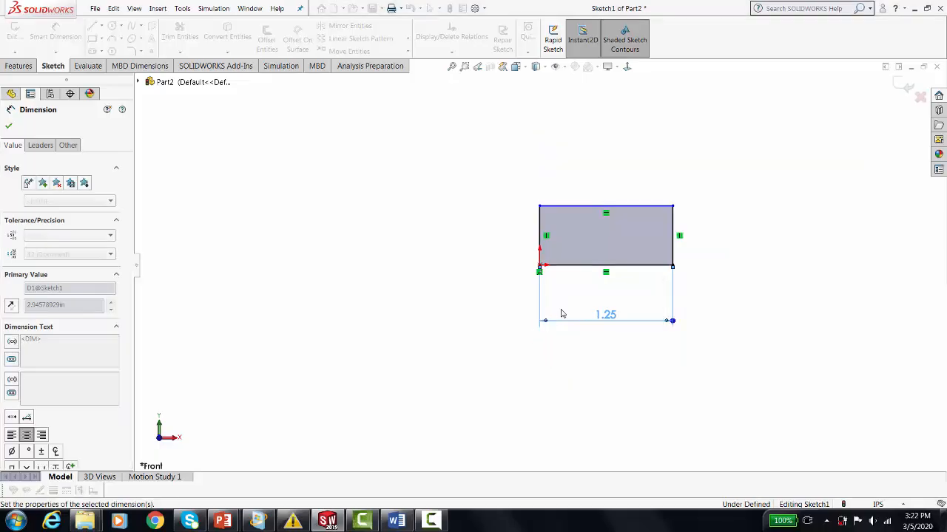
Dimension the rectangle's right edge and set its height to 0.375 in.
click(673, 227)
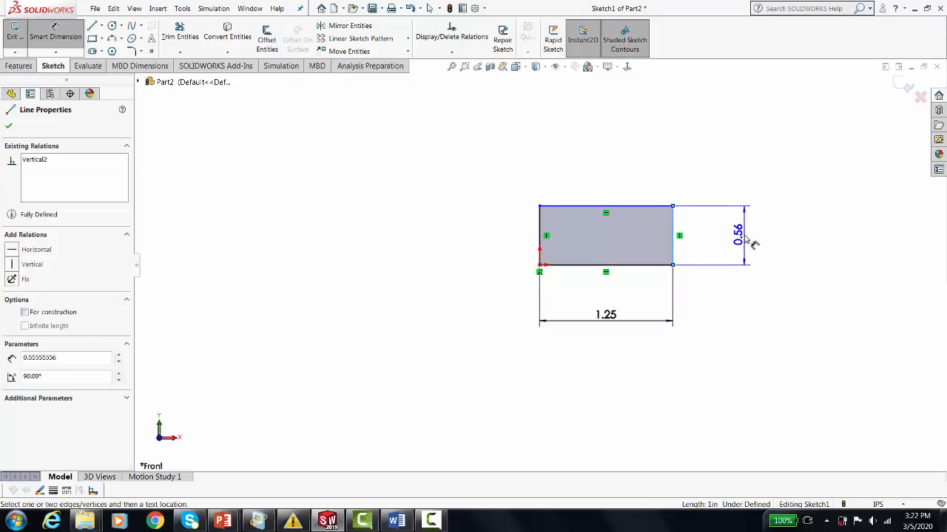
click(740, 240)
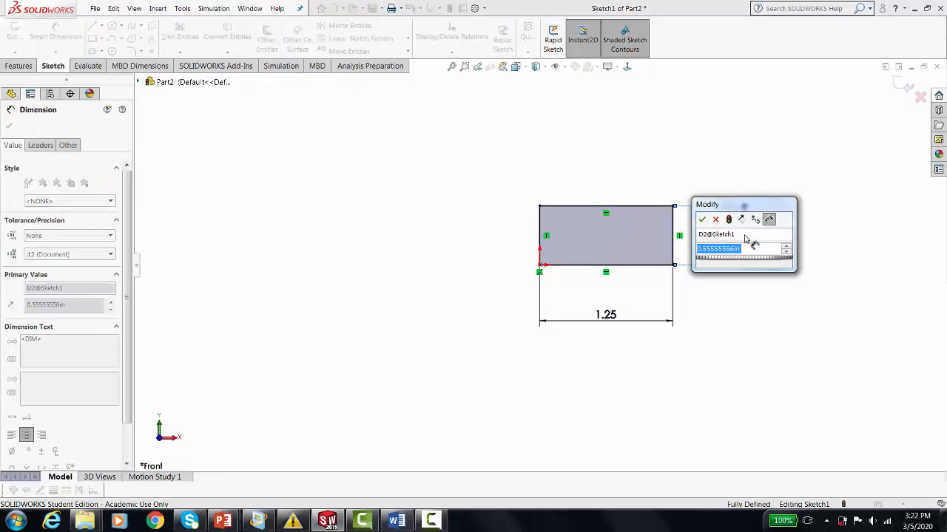
text(3)
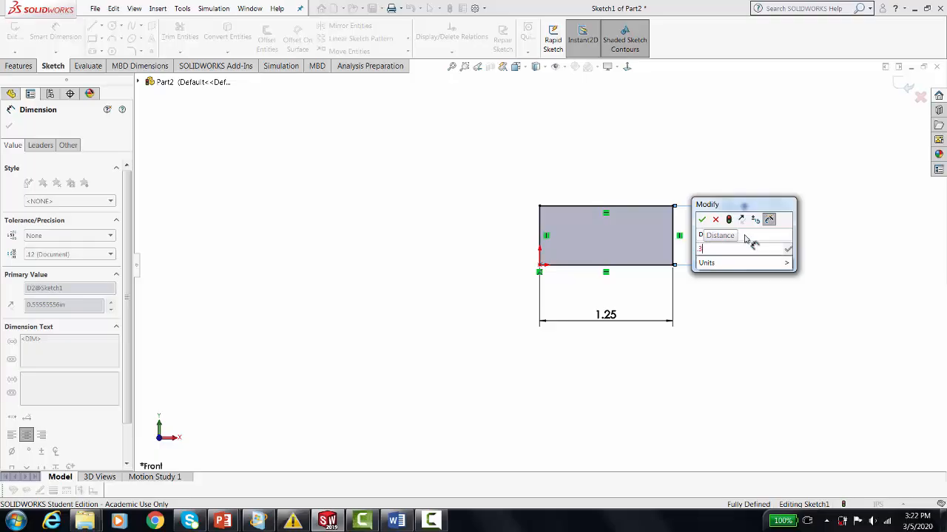
text(75)
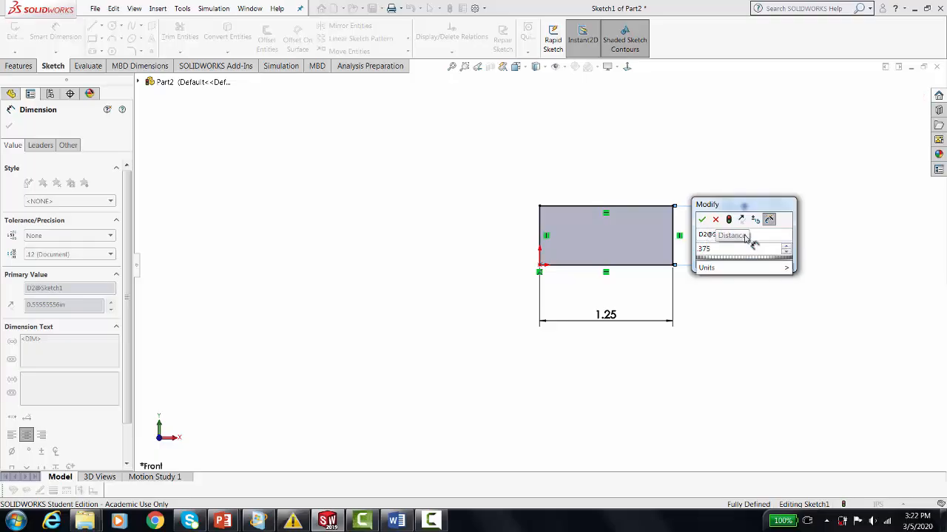
key(Return)
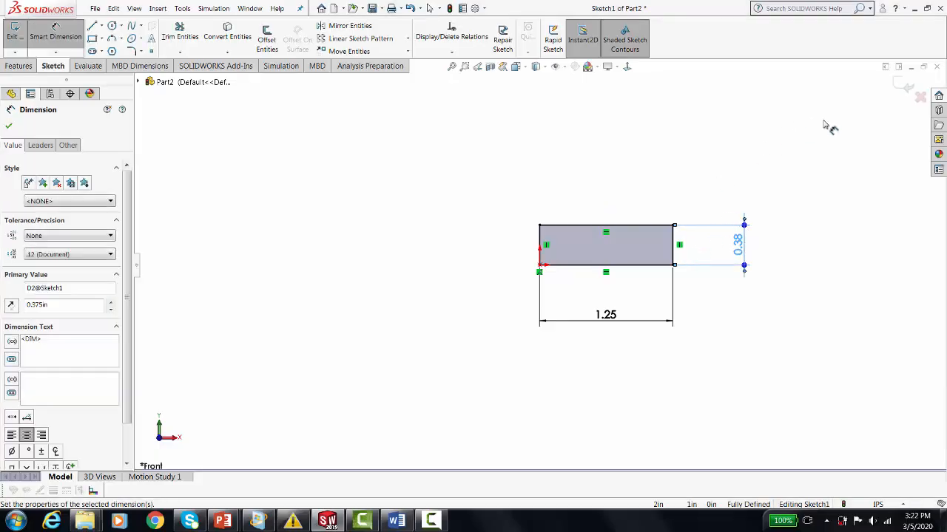
Finish the sketch and extrude the rectangle as a Blind boss with a depth of 0.625 in.
click(905, 88)
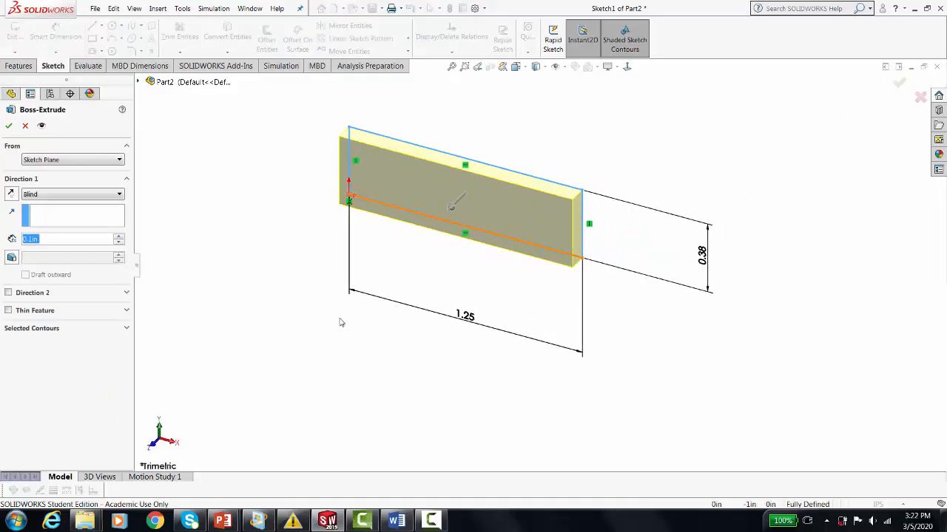
click(121, 196)
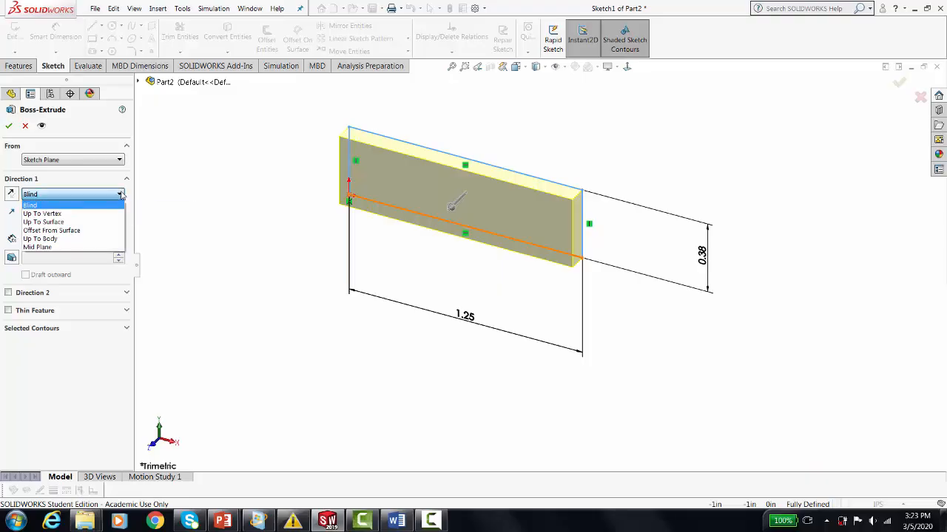
click(121, 194)
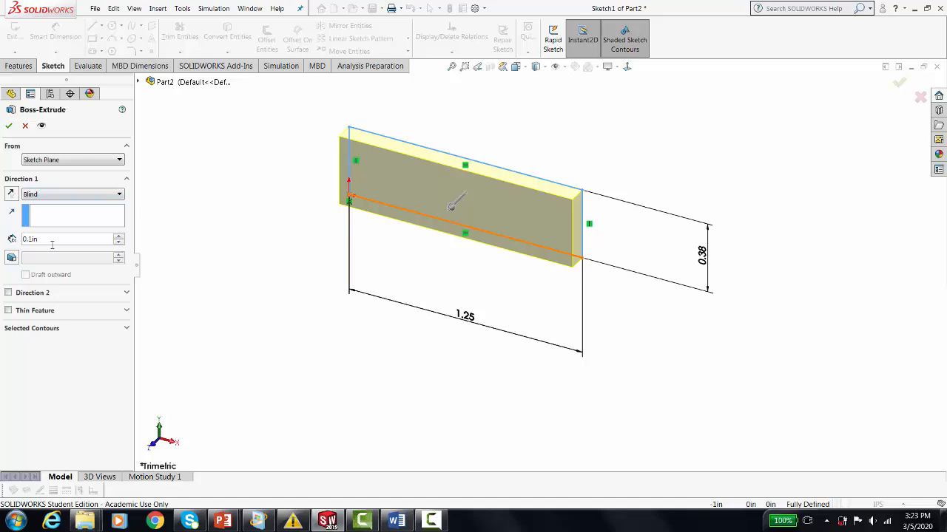
drag(45, 241, 22, 240)
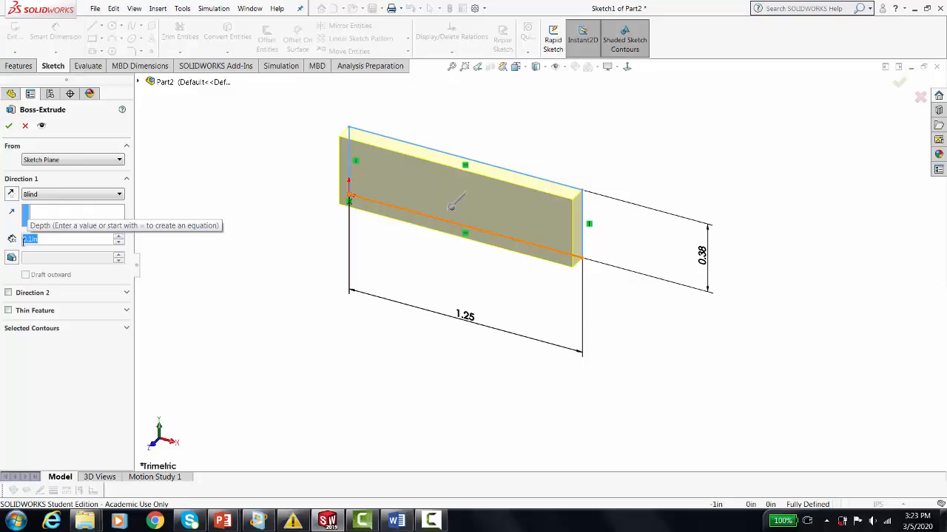
key(BackSpace)
text(.625)
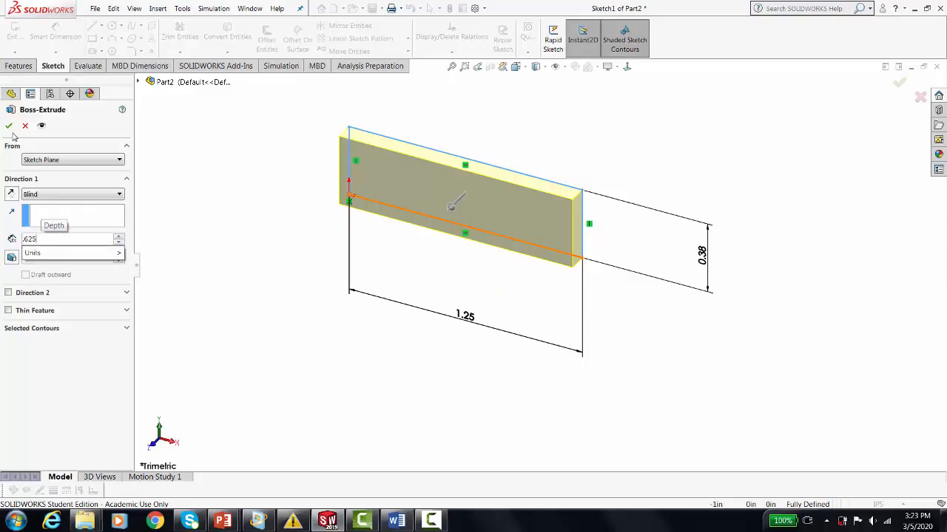
key(Return)
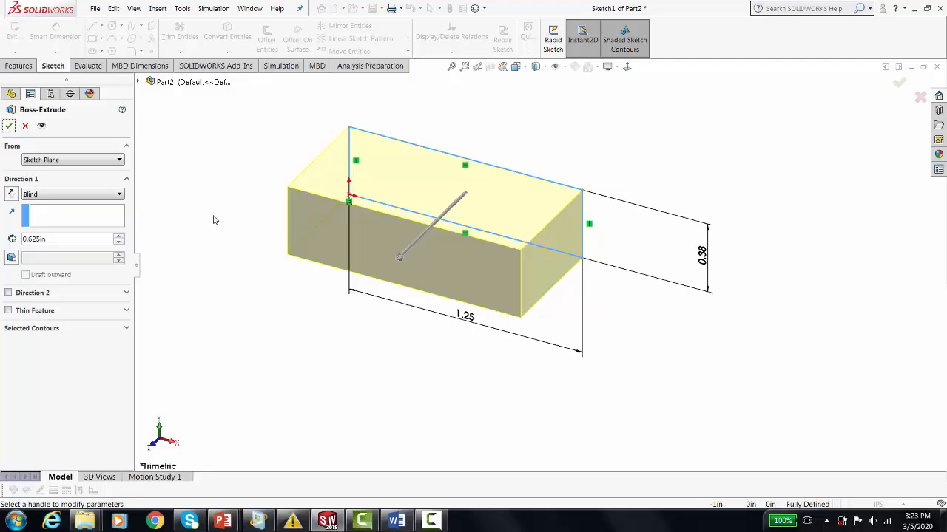
click(9, 126)
Start an Extruded Boss/Base sketch on the block's top face and draw a circle of about 0.06 in radius near the origin corner.
scroll(360, 242, up, 3)
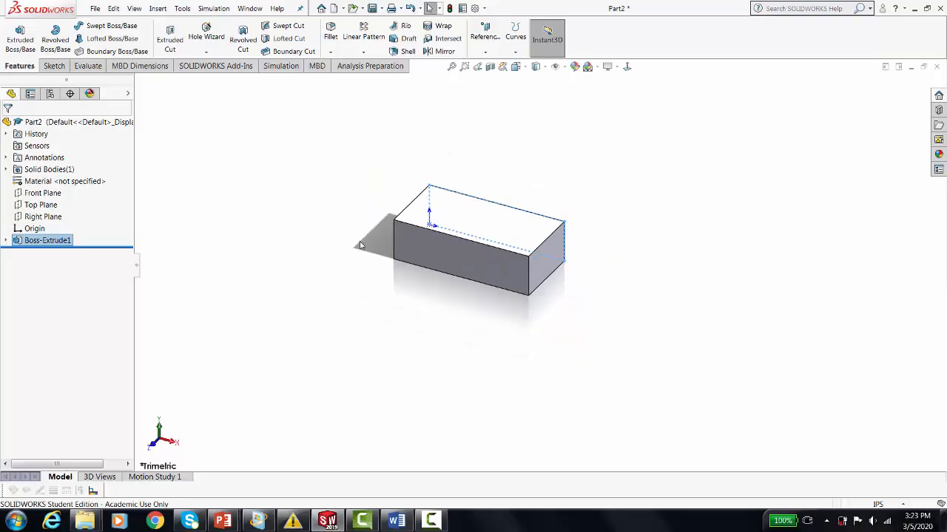
scroll(399, 213, down, 2)
middle_drag(424, 348, 420, 392)
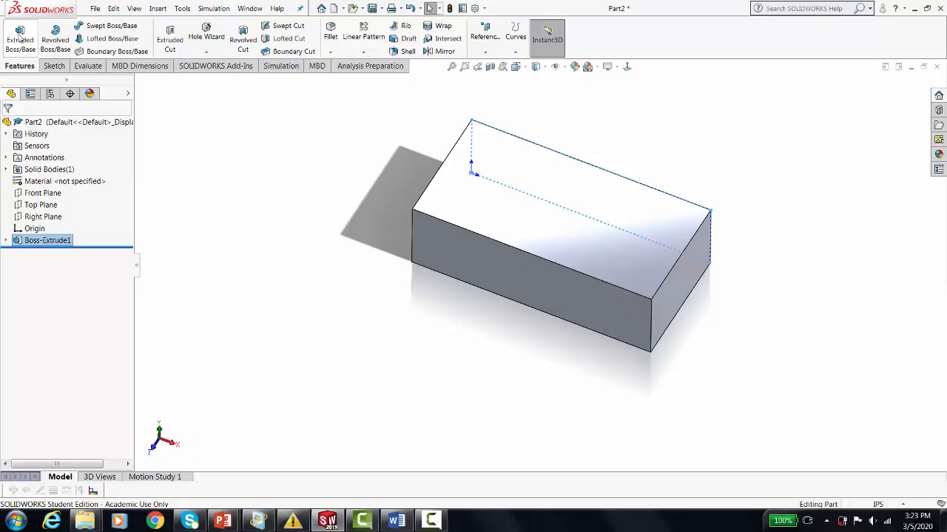
click(21, 35)
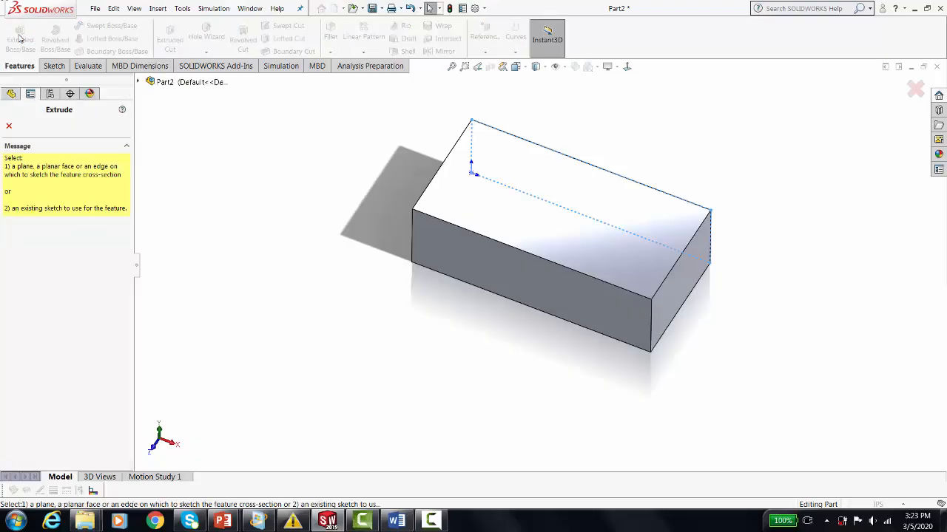
click(470, 199)
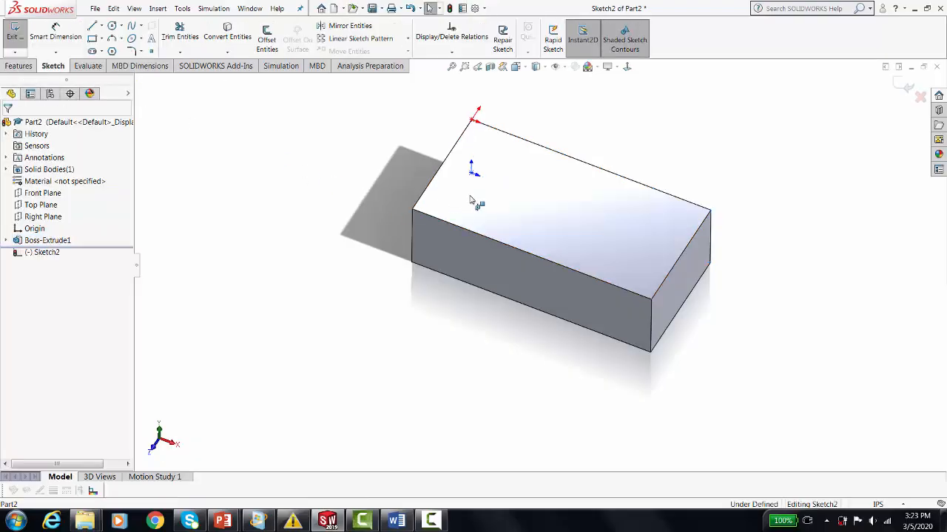
click(627, 66)
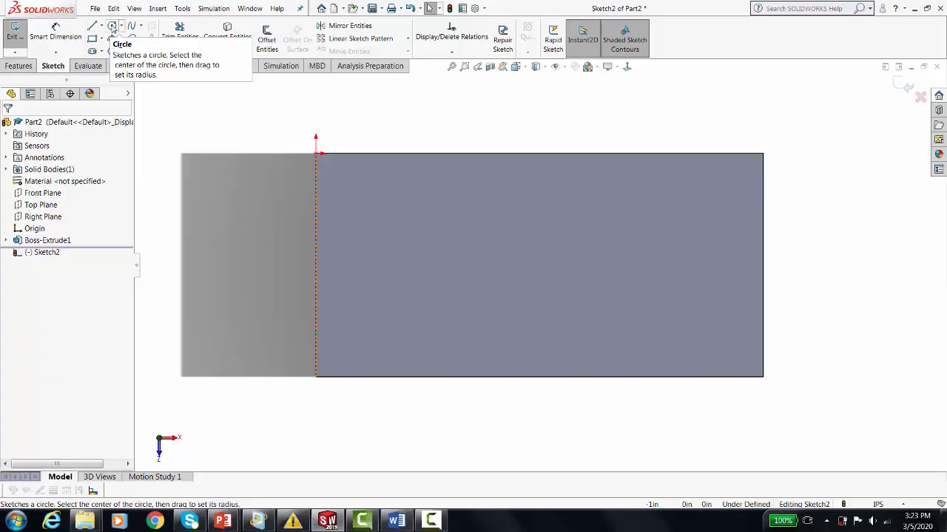
click(112, 27)
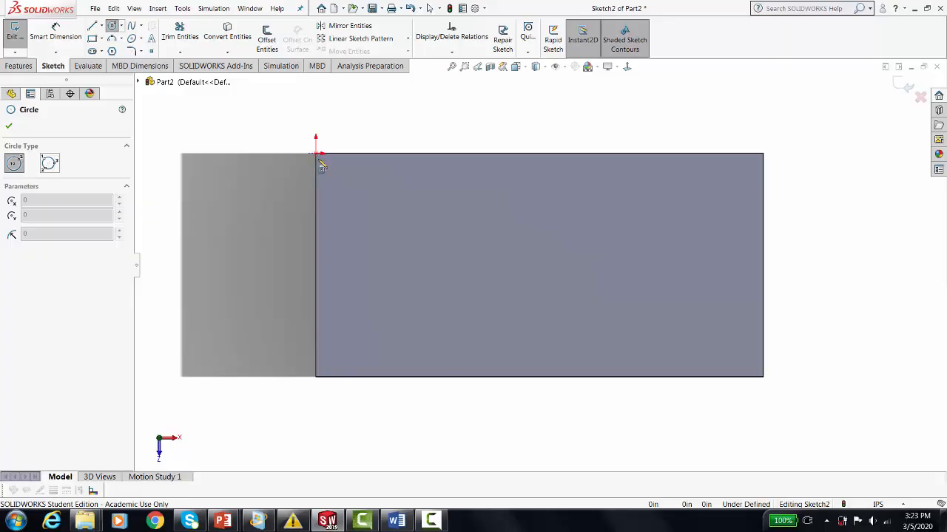
click(363, 195)
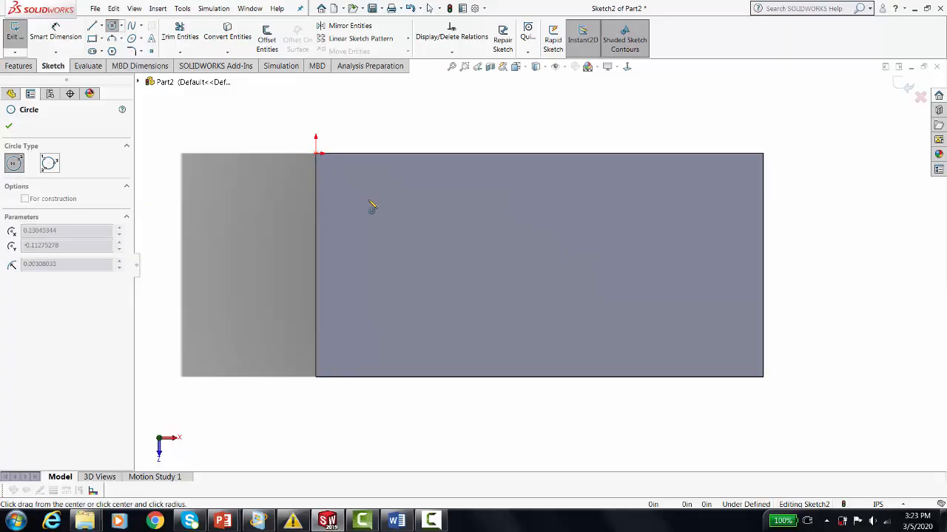
click(380, 211)
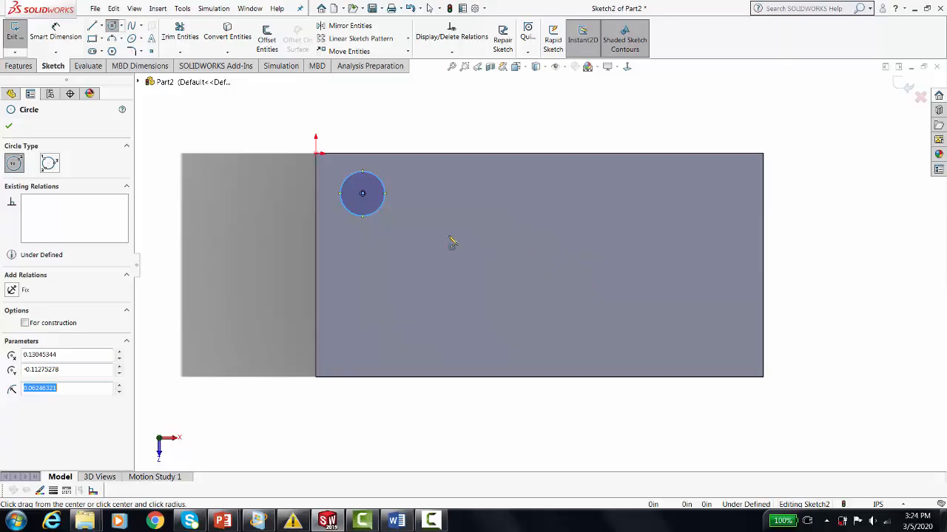
Dimension the horizontal distance from the block's left edge to the circle's center and set it to 3/32 in.
click(56, 37)
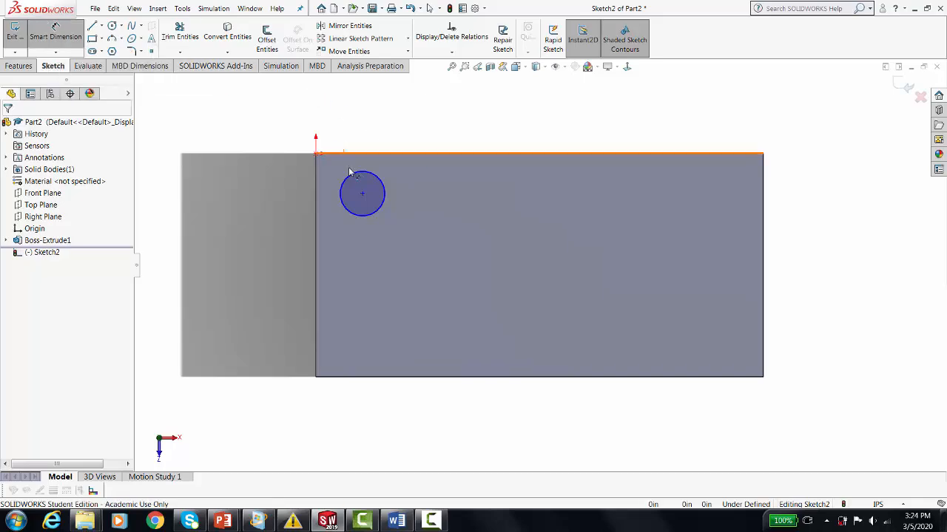
click(362, 195)
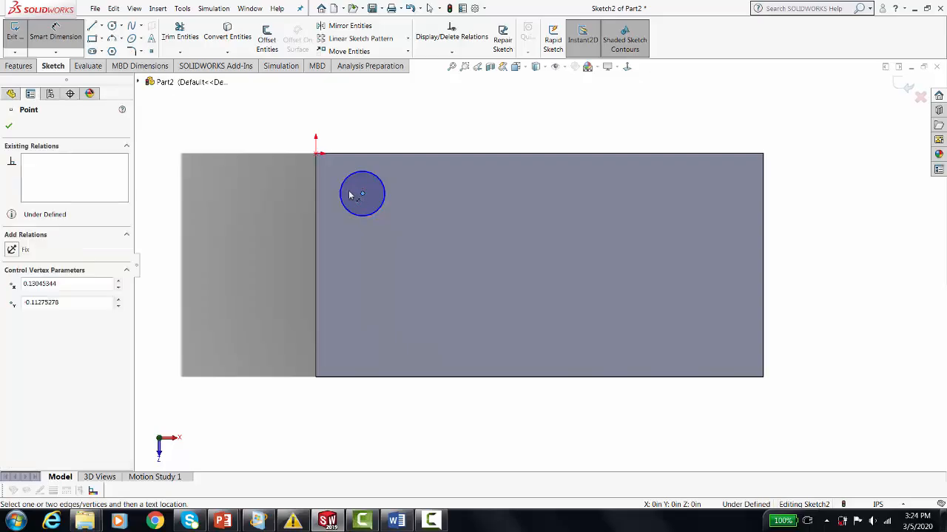
click(315, 197)
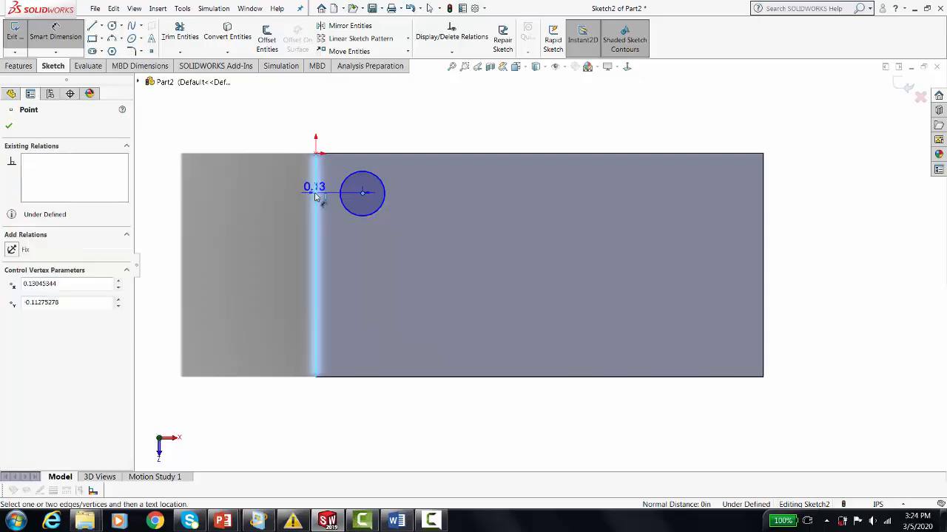
click(339, 105)
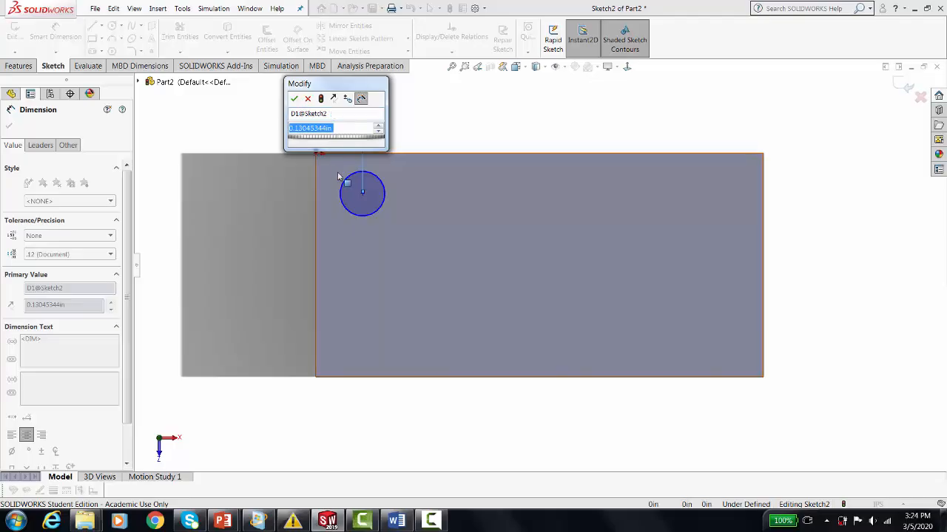
text(3/32)
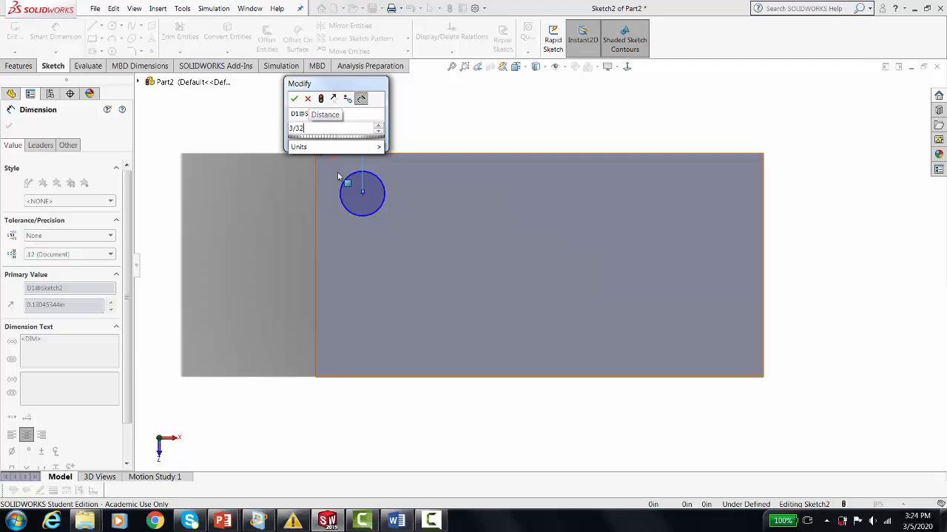
key(Return)
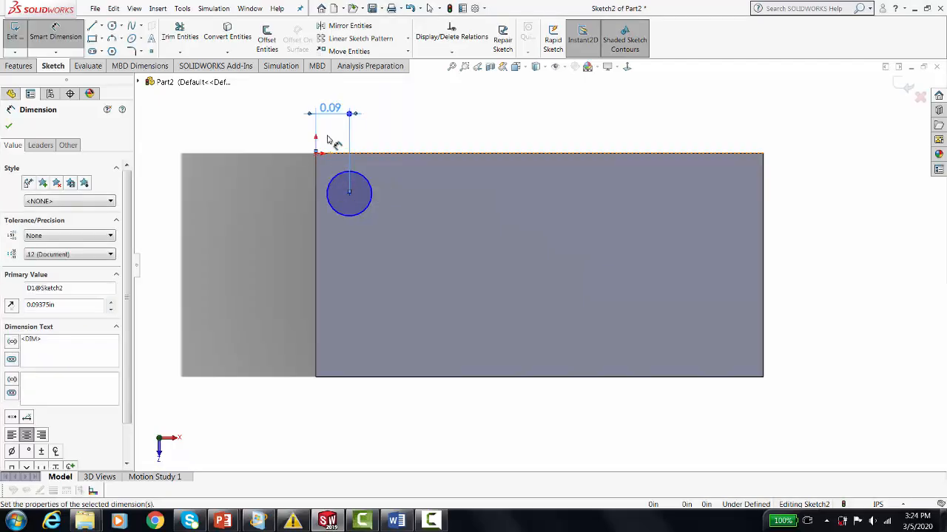
Change the circle center's horizontal distance from the left edge to 5/32 in.
click(331, 109)
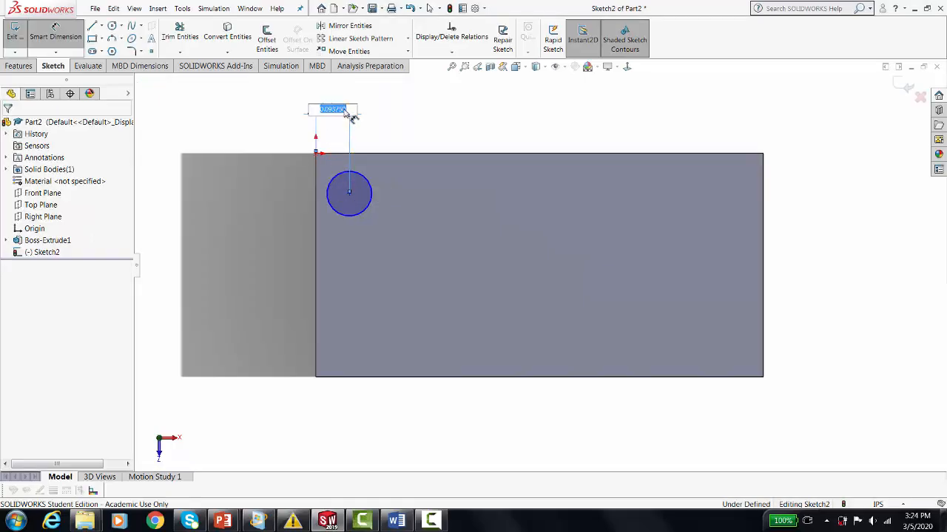
text(5/32)
key(Return)
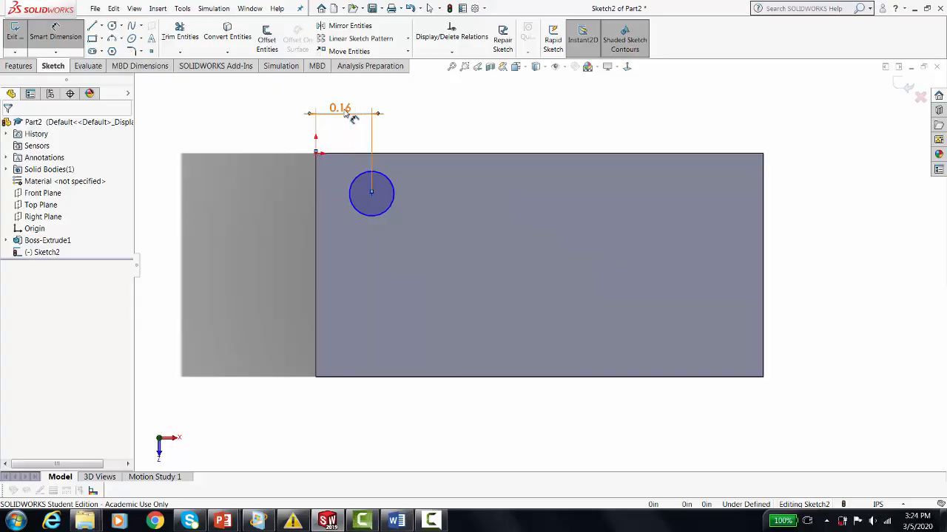
Dimension the vertical distance from the block's upper edge to the circle's center and set it to 5/32 in.
click(353, 155)
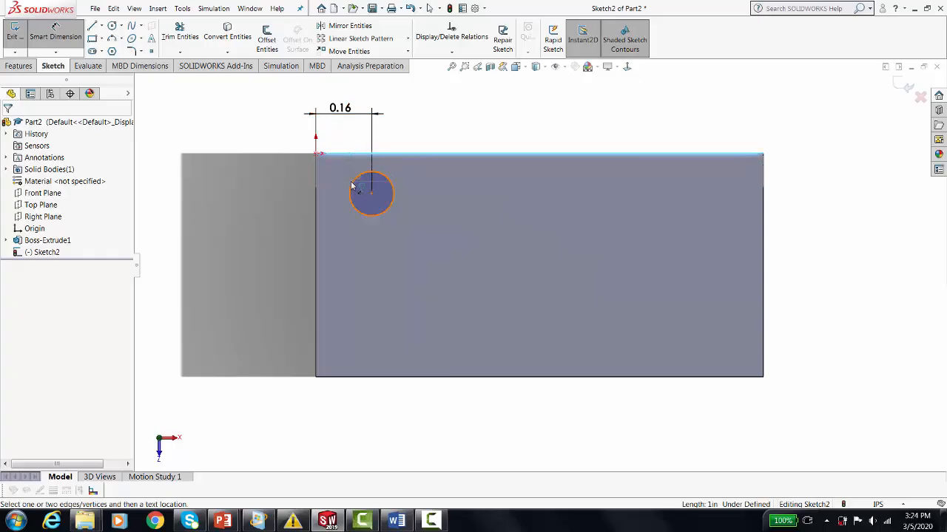
click(350, 185)
click(238, 116)
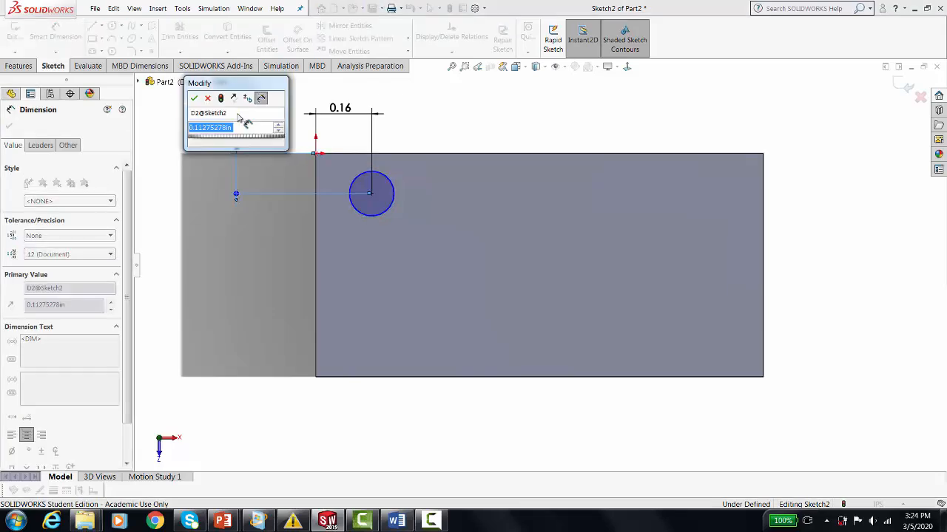
text(5)
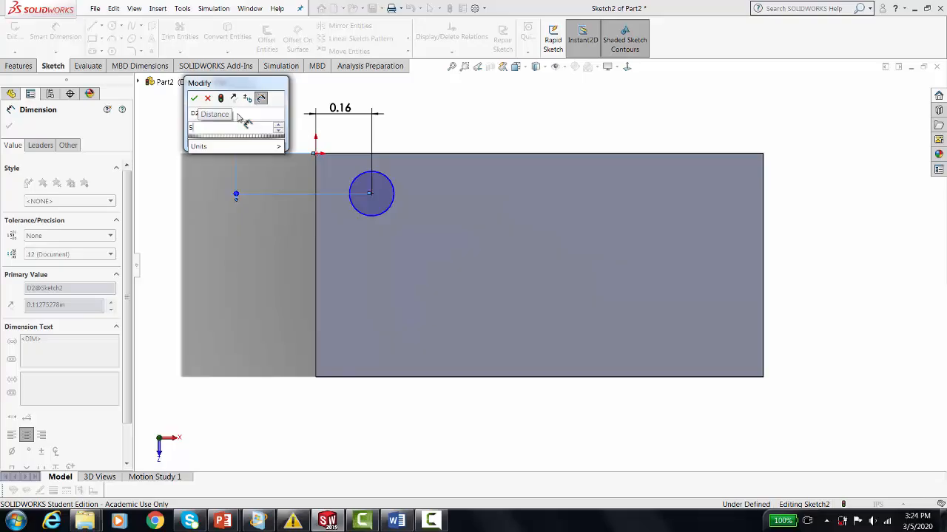
text(/)
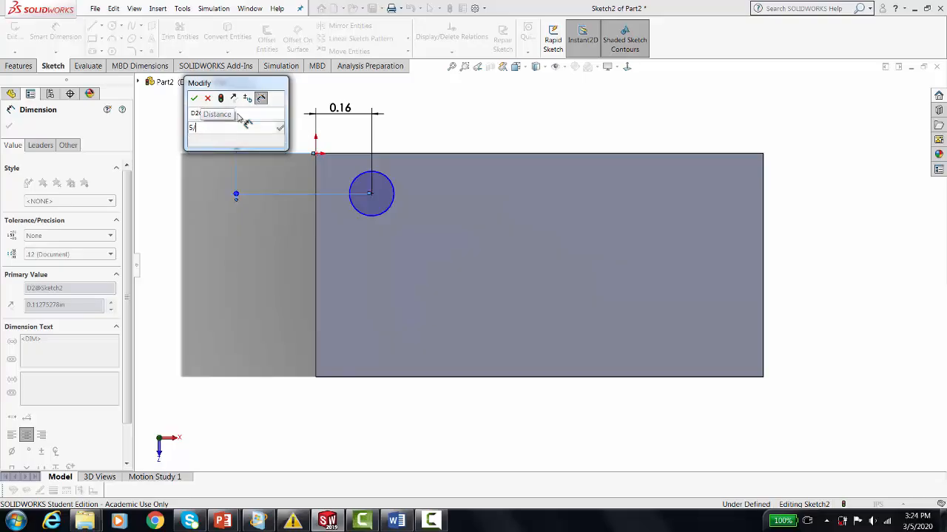
text(32)
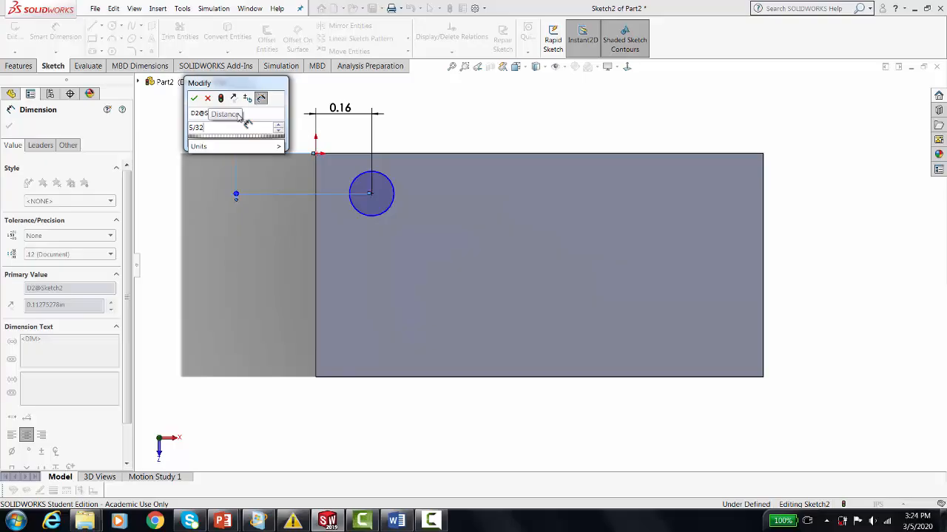
key(Return)
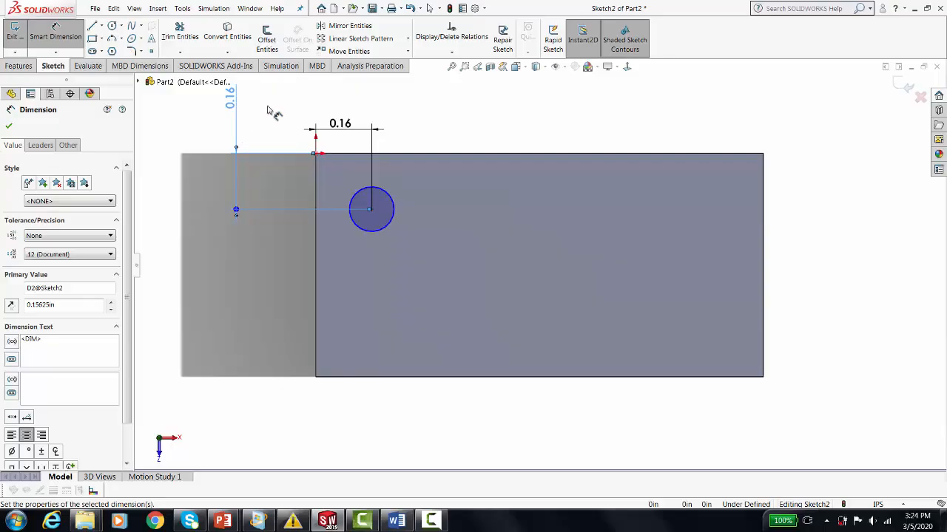
Dimension the circle's diameter and set it to 3/16 in.
click(393, 206)
click(462, 126)
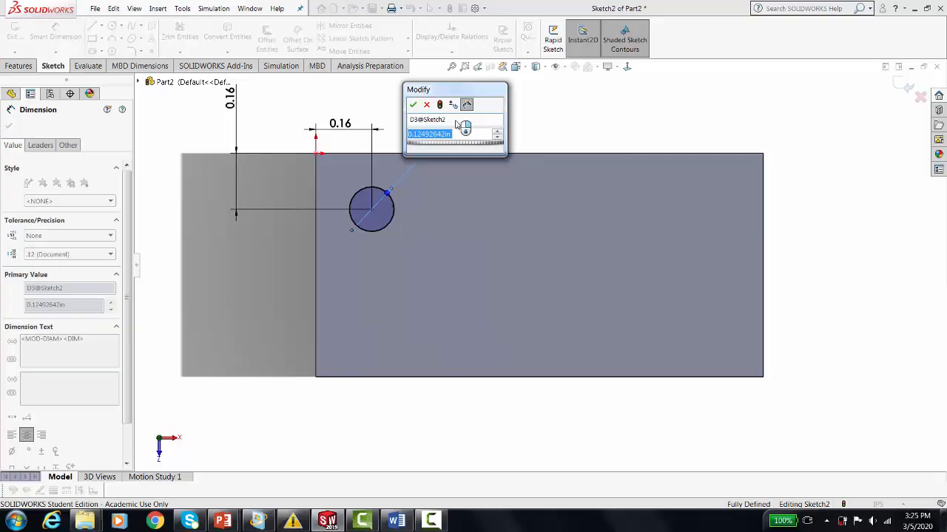
text(3/16)
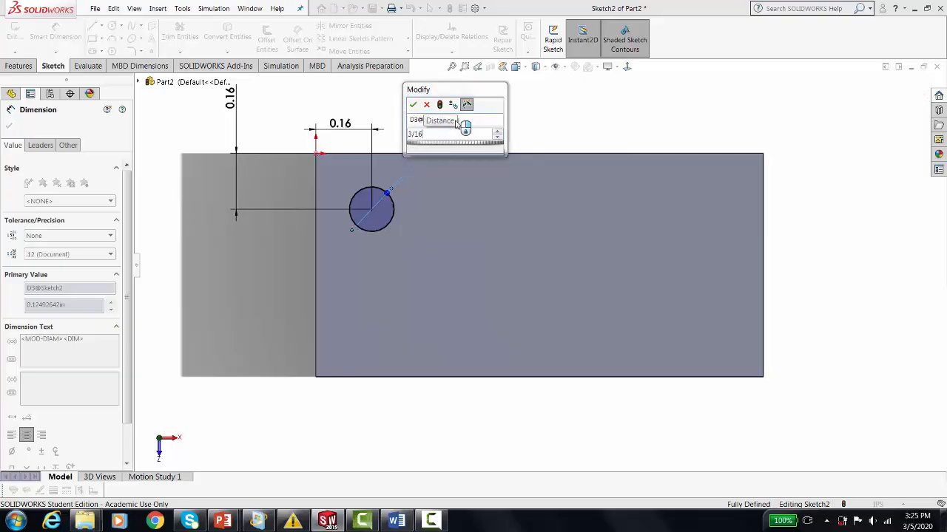
key(Return)
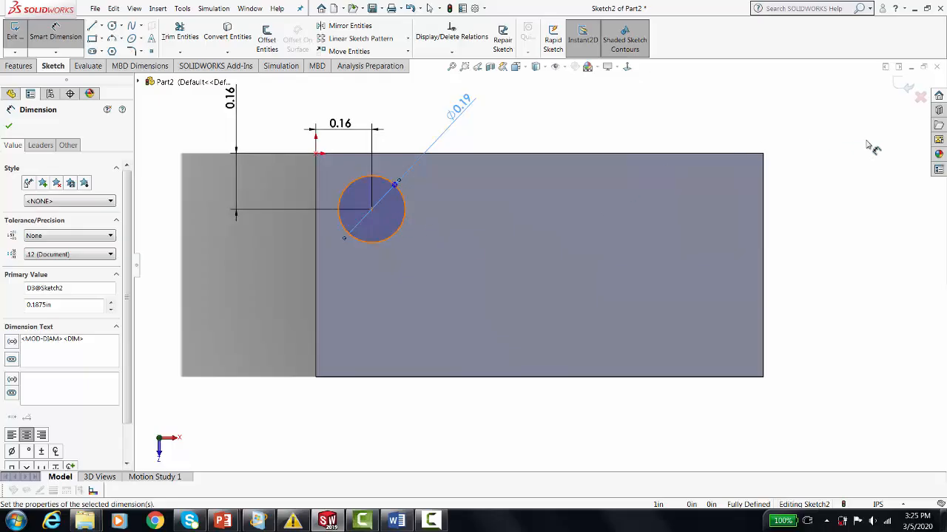
Finish the circle sketch and extrude it as a Blind boss with a depth of 0.0625 in.
click(903, 86)
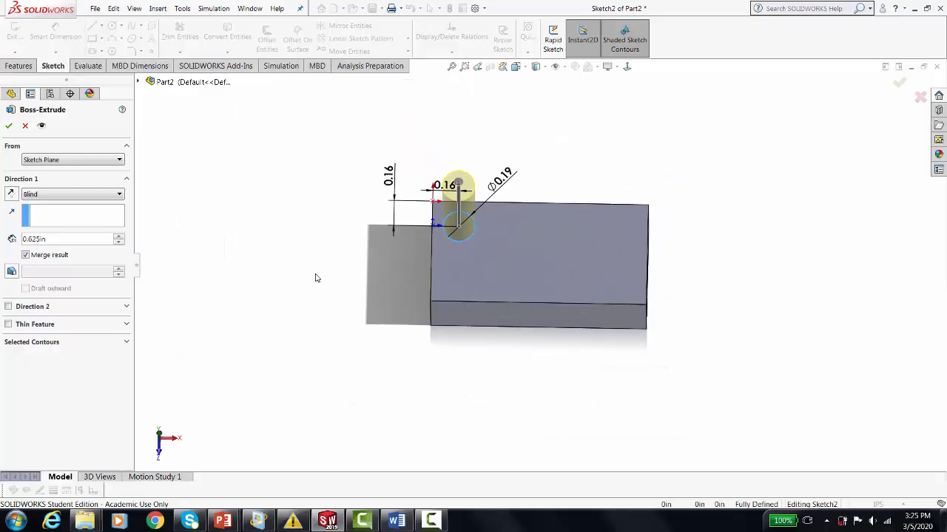
drag(68, 239, 20, 244)
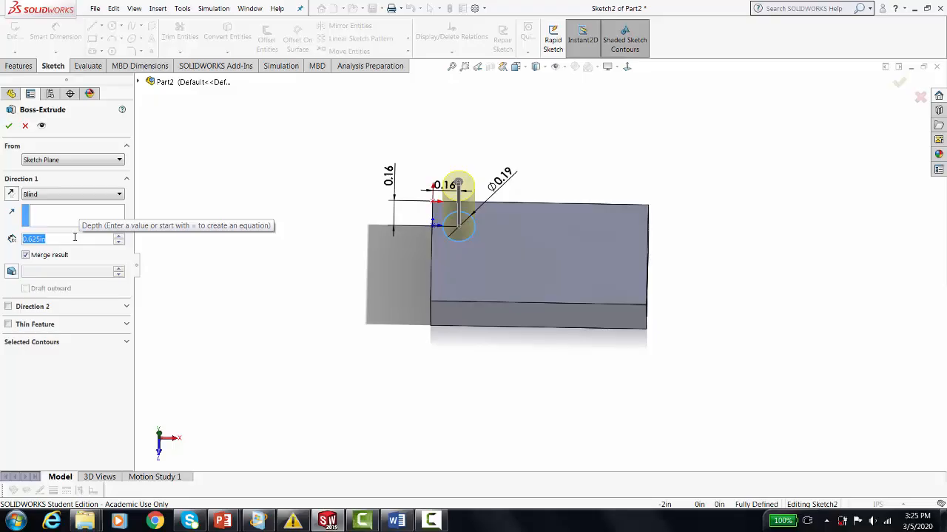
text(.0)
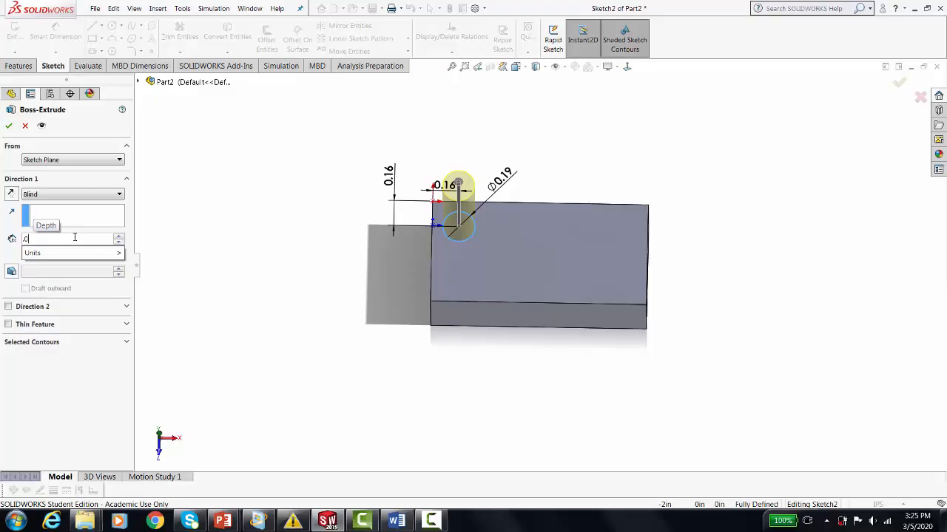
text(625)
key(Return)
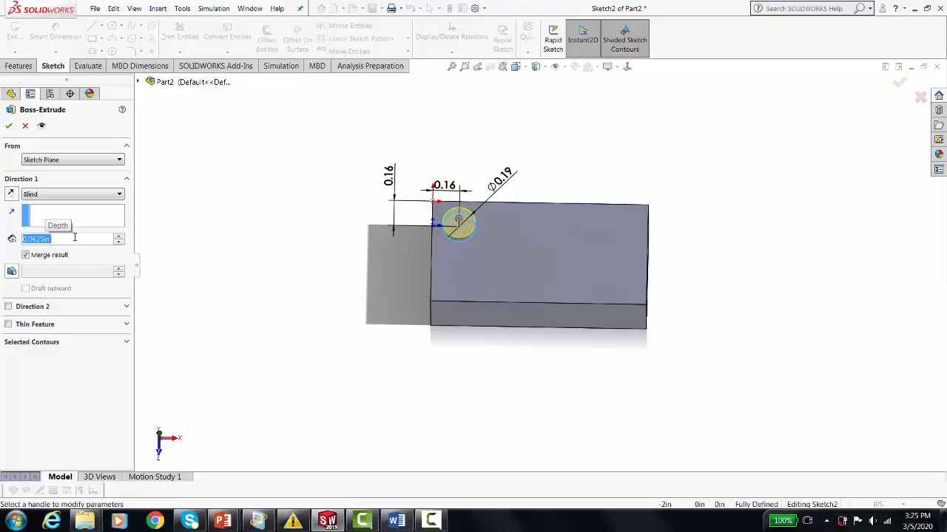
click(10, 128)
scroll(512, 221, down, 4)
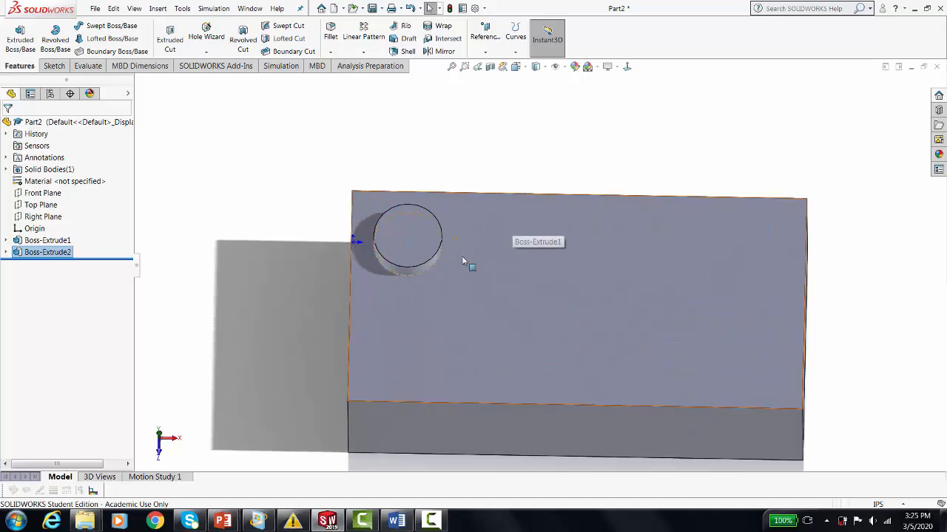
click(218, 178)
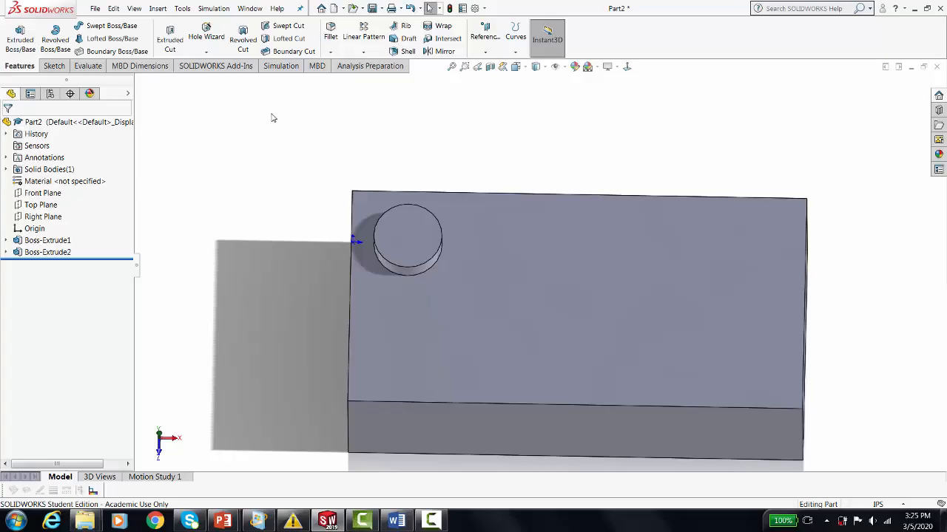
Fillet the top circular edge of the round boss with a symmetric radius of 0.0063 in.
click(331, 31)
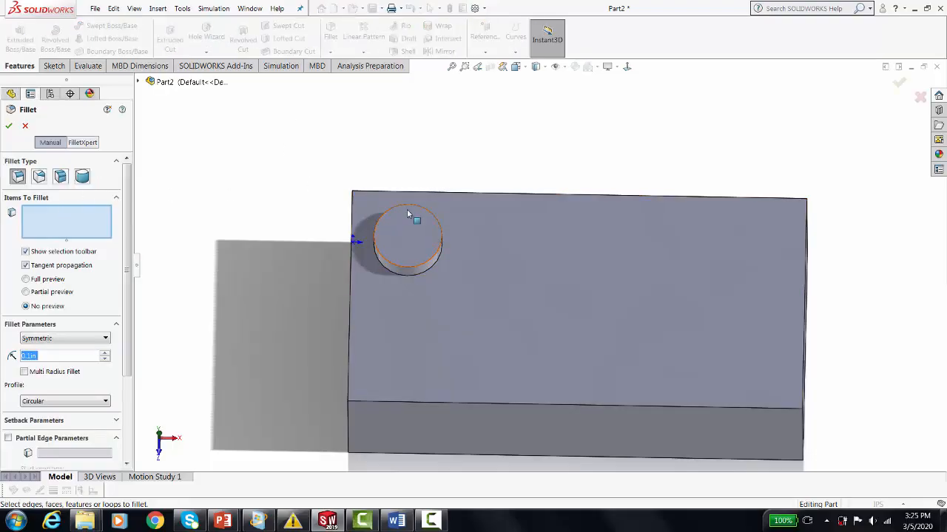
click(388, 215)
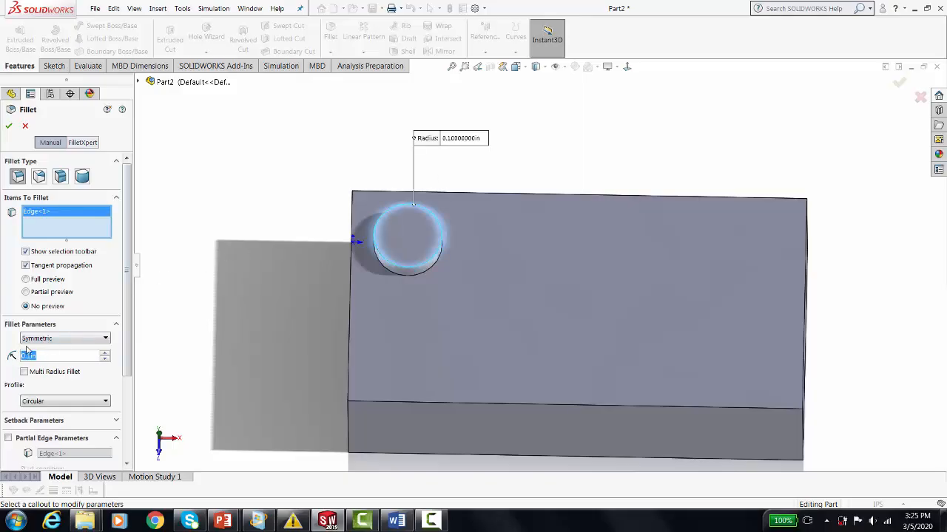
text(.0063)
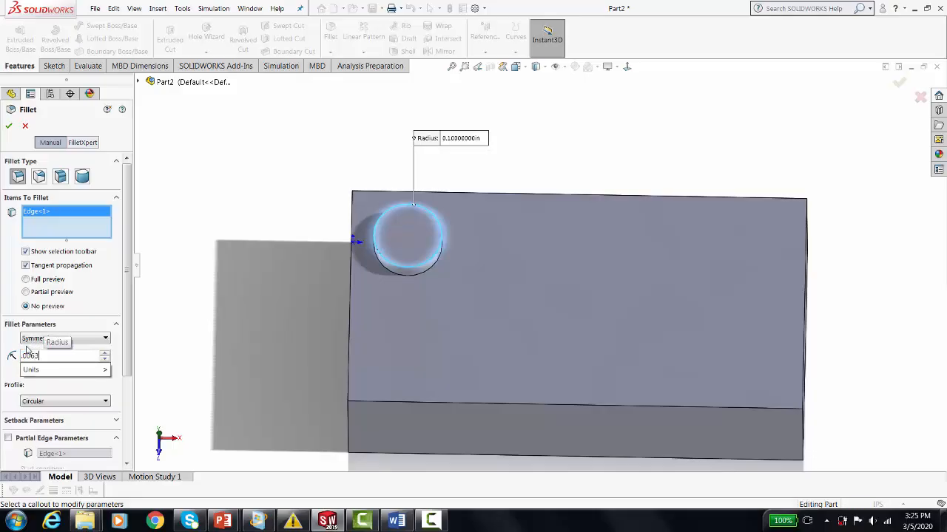
click(9, 130)
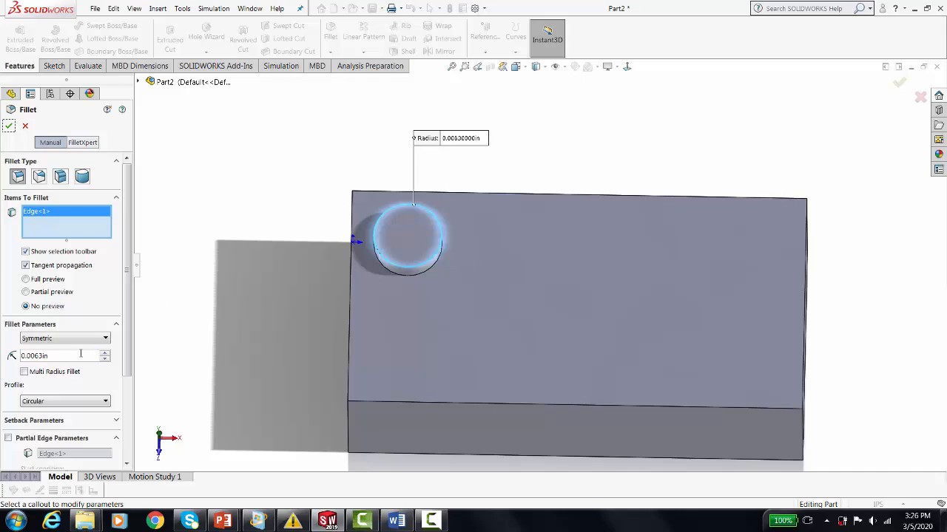
click(9, 128)
scroll(267, 199, down, 2)
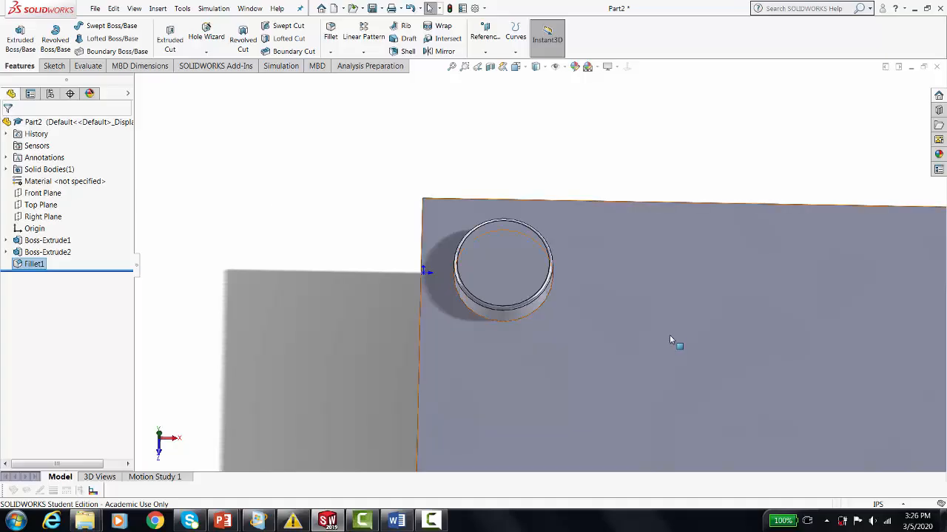
mouse_move(674, 343)
middle_down()
mouse_move(624, 327)
mouse_move(613, 310)
mouse_move(604, 226)
mouse_move(629, 268)
mouse_move(601, 289)
mouse_move(619, 302)
mouse_move(631, 272)
mouse_move(603, 275)
middle_up()
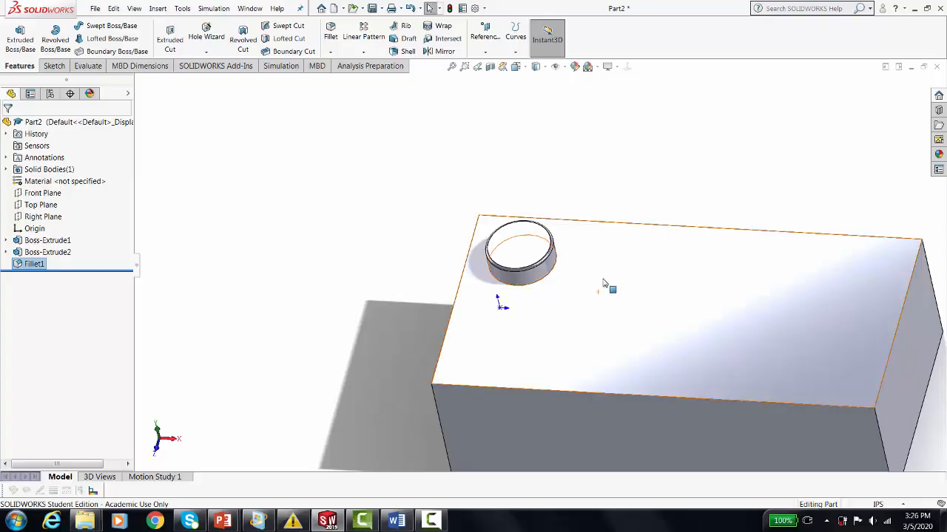
scroll(603, 278, up, 1)
scroll(661, 295, down, 2)
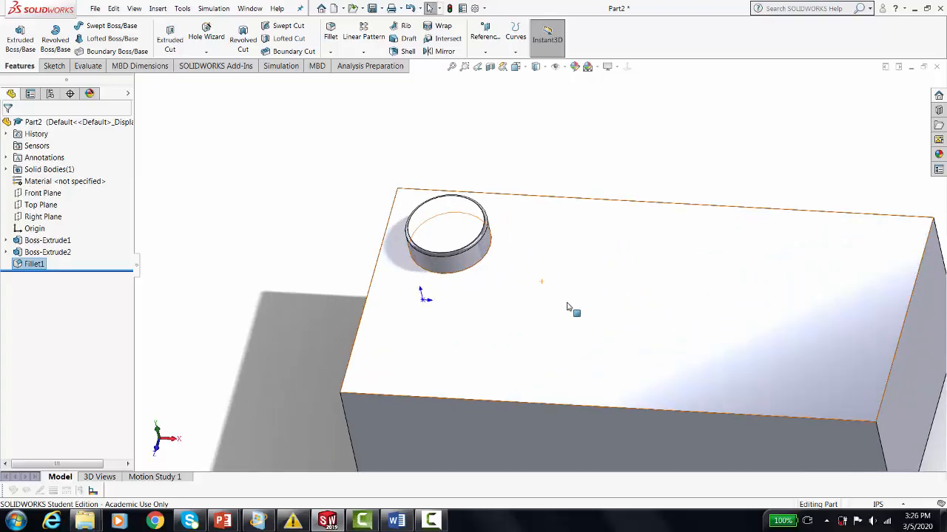
scroll(566, 289, up, 3)
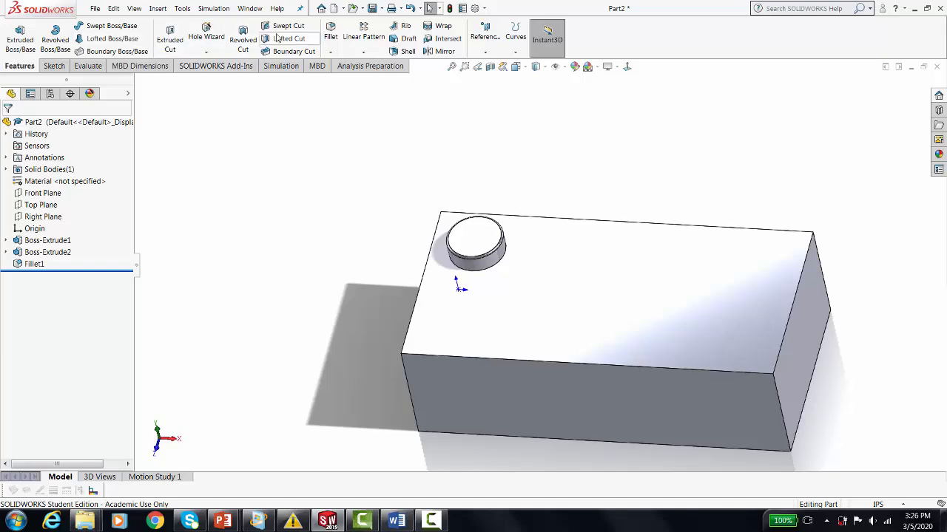
Start a linear pattern along the block's long top edge with 0.31215 in spacing and 4 instances.
click(363, 53)
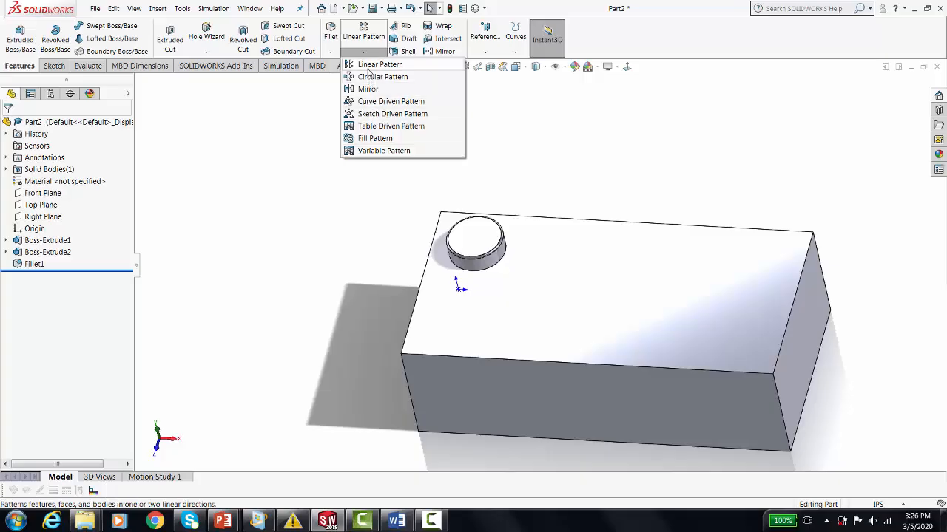
click(368, 65)
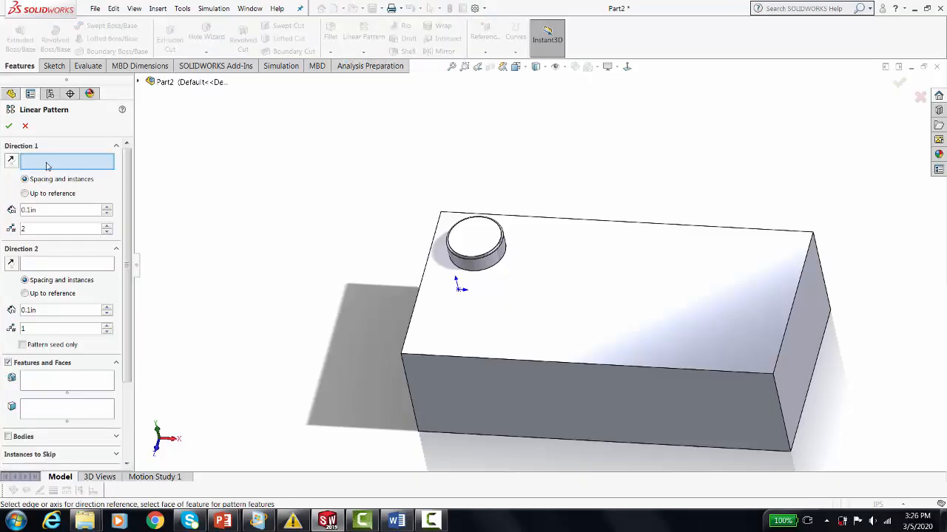
click(594, 224)
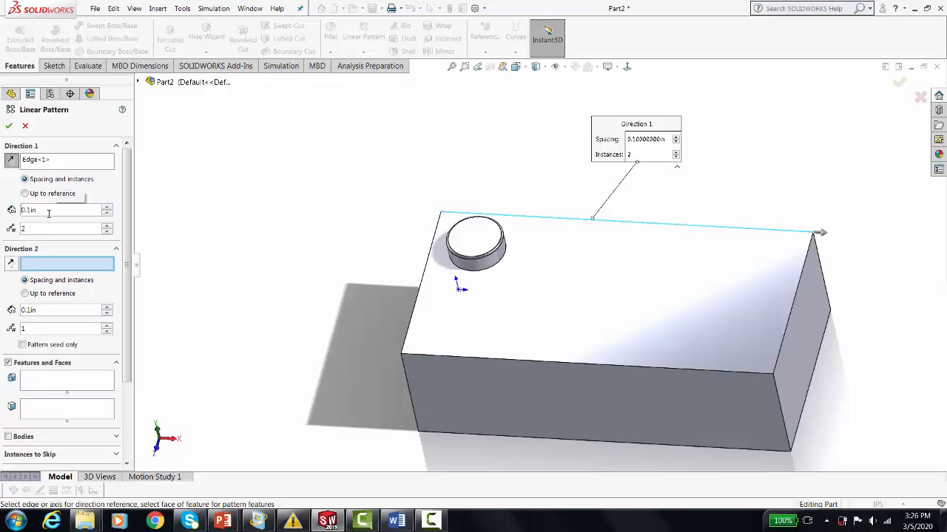
drag(49, 212, 18, 210)
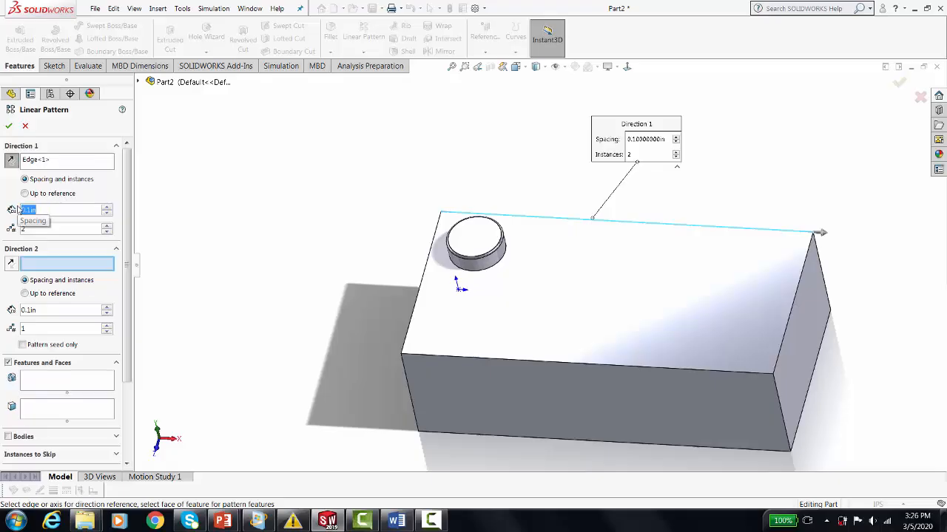
text(1)
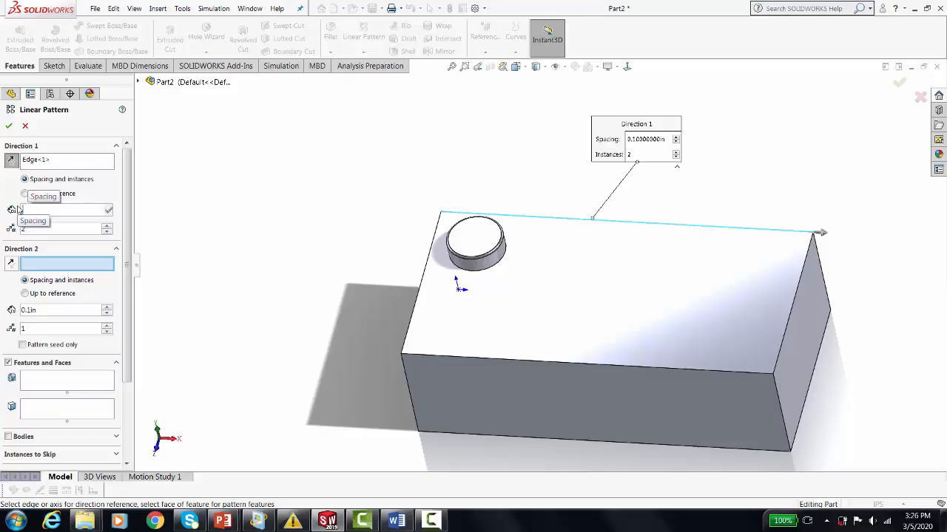
text(31215)
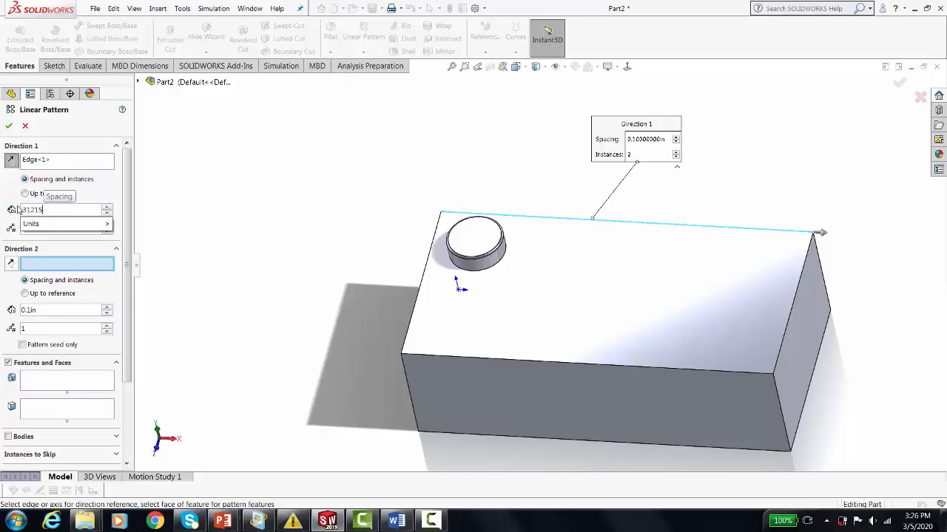
key(Return)
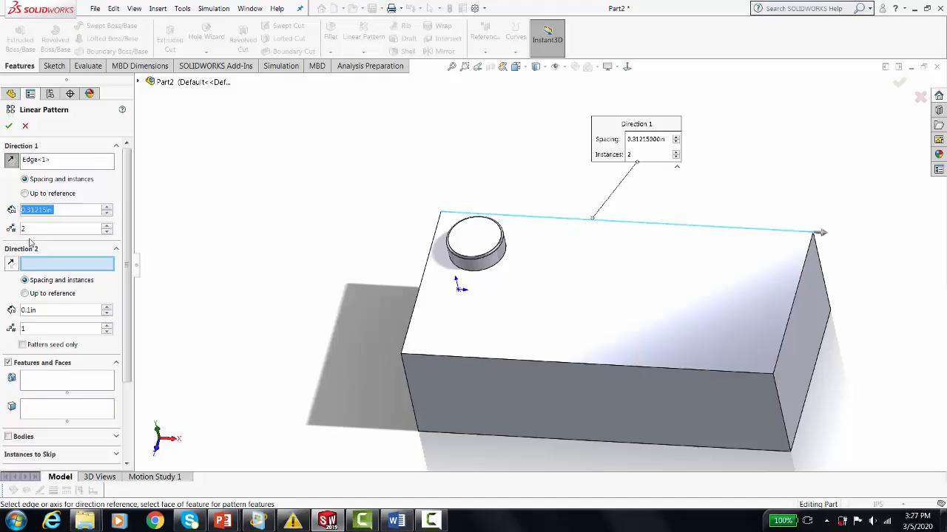
click(33, 230)
text(4)
Set the pattern's second direction along the block's short top edge, reversed, with 0.3125 in spacing and 2 instances.
click(420, 293)
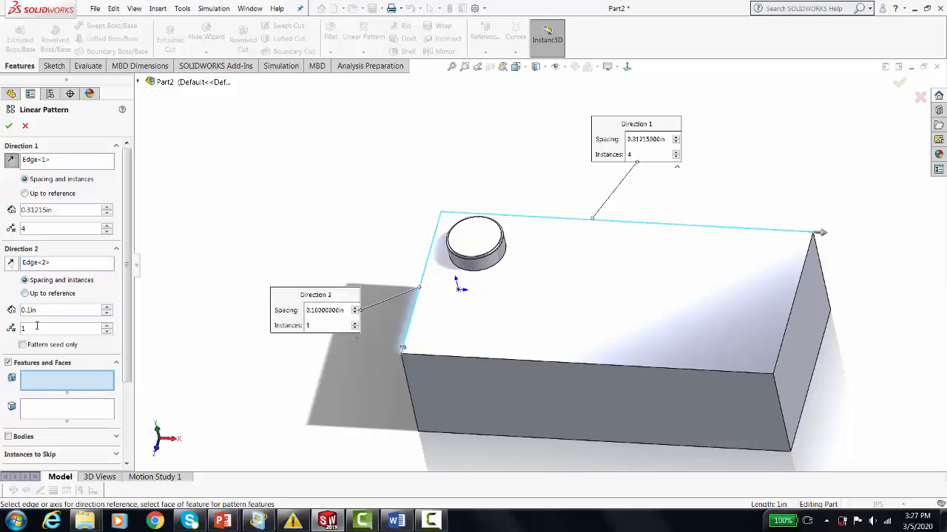
click(12, 264)
drag(43, 311, 14, 307)
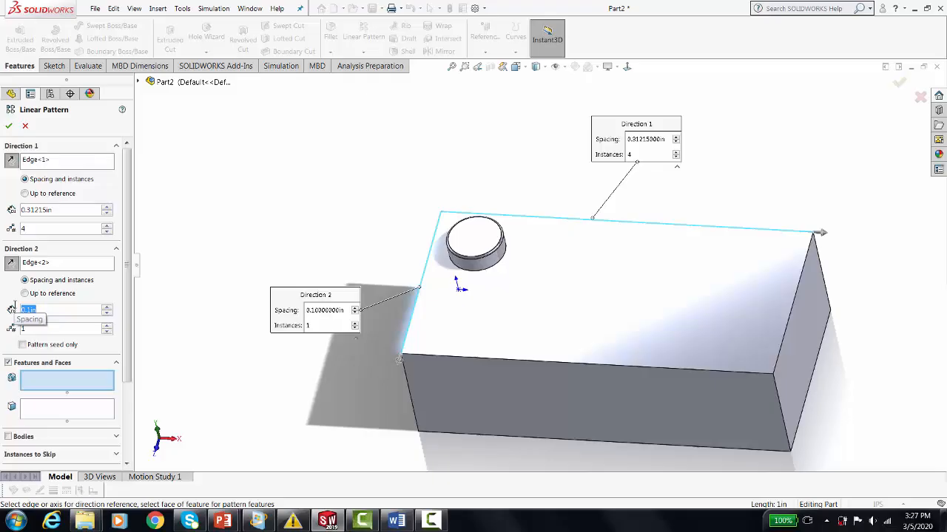
text(.312)
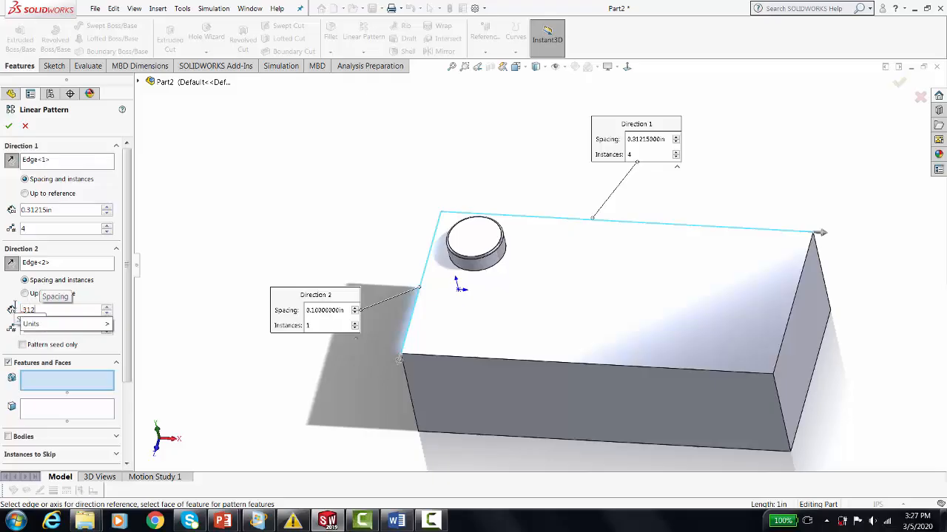
text(5)
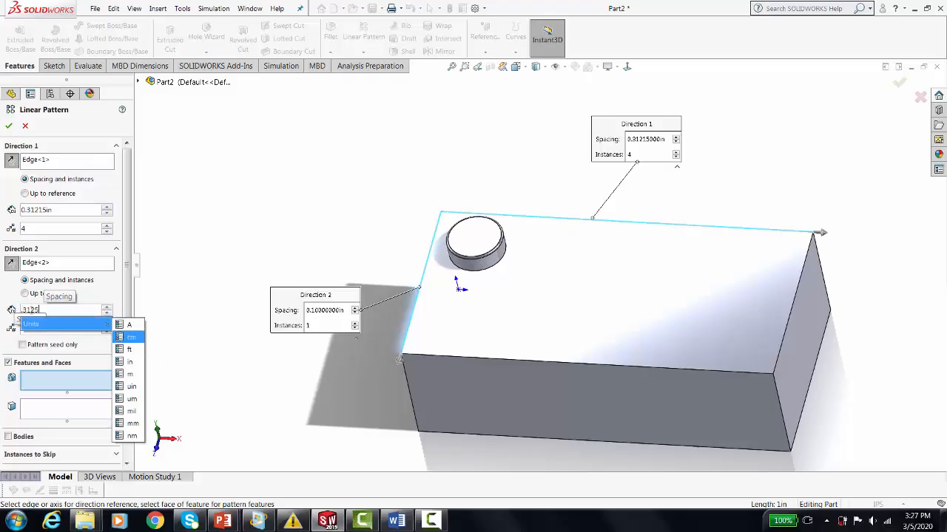
key(Return)
drag(39, 330, 21, 328)
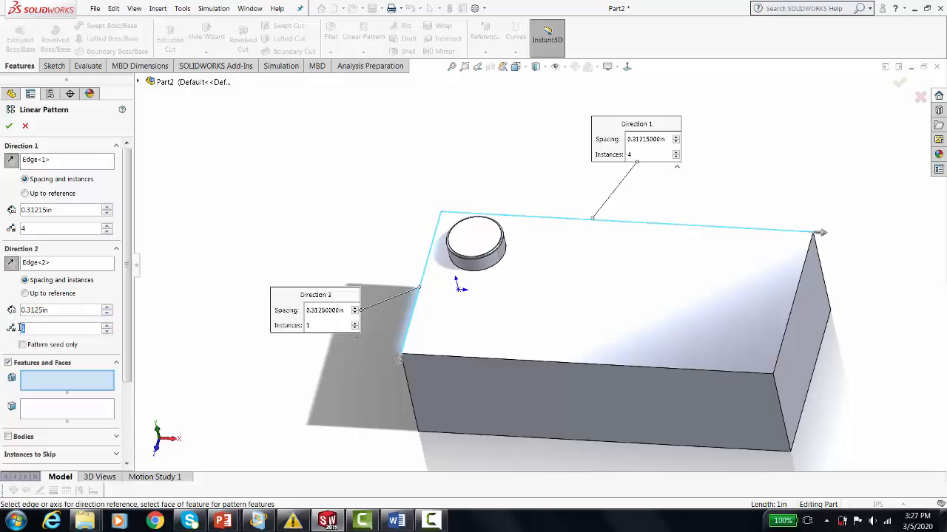
text(2)
Choose the round boss and its fillet as the features to pattern and complete the linear pattern.
drag(125, 299, 136, 375)
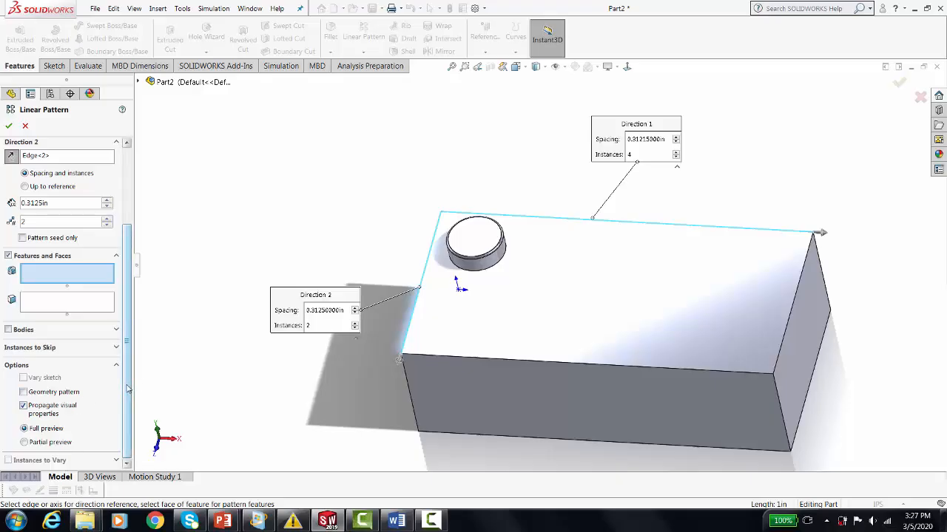
drag(127, 389, 130, 316)
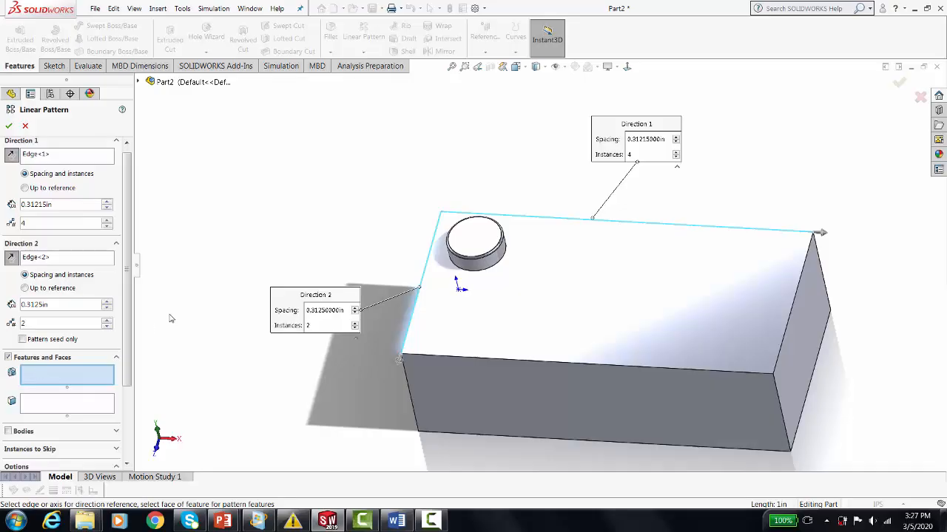
click(469, 246)
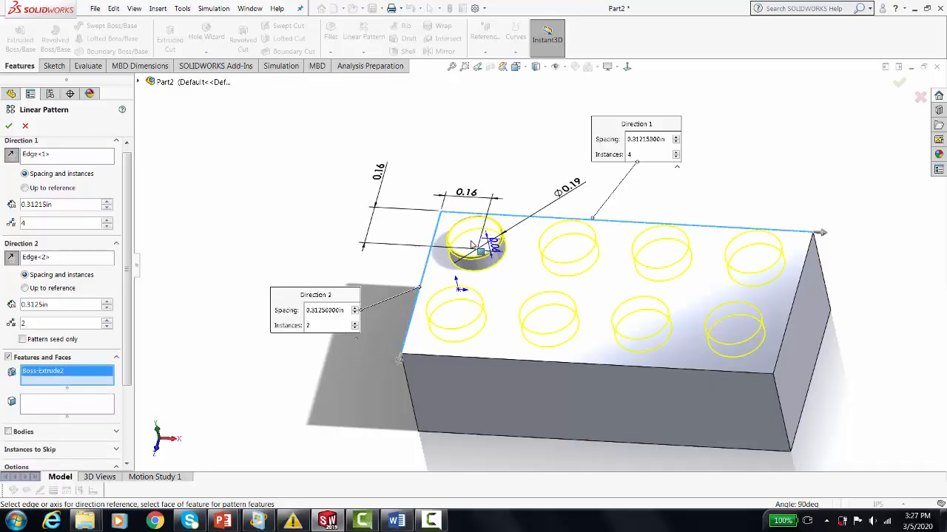
click(138, 82)
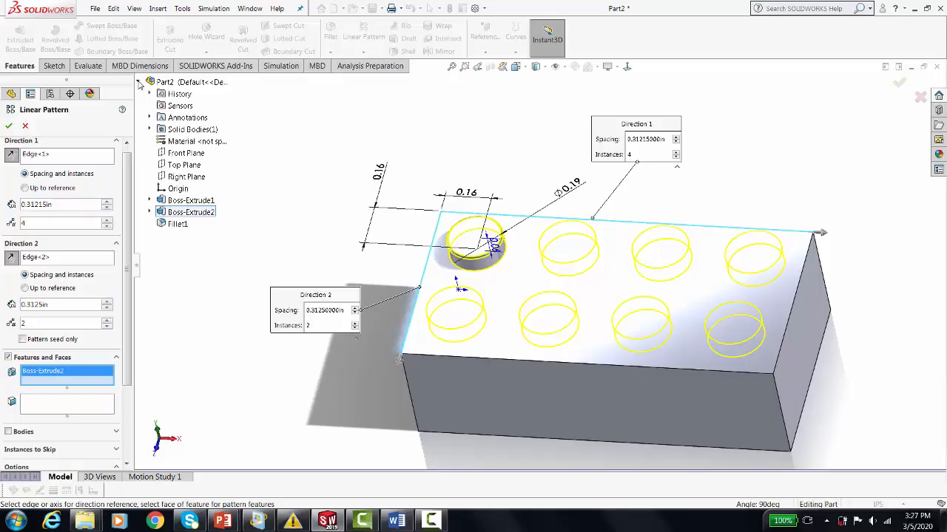
click(176, 225)
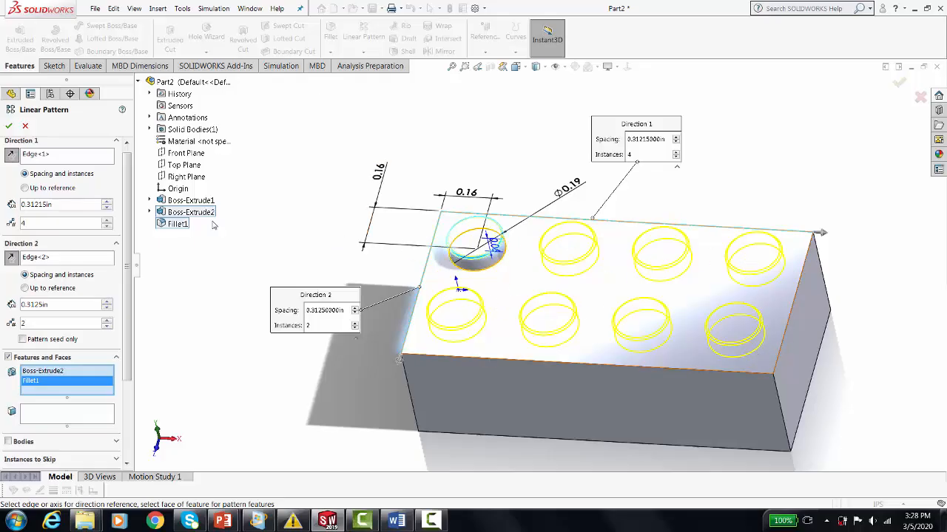
click(9, 127)
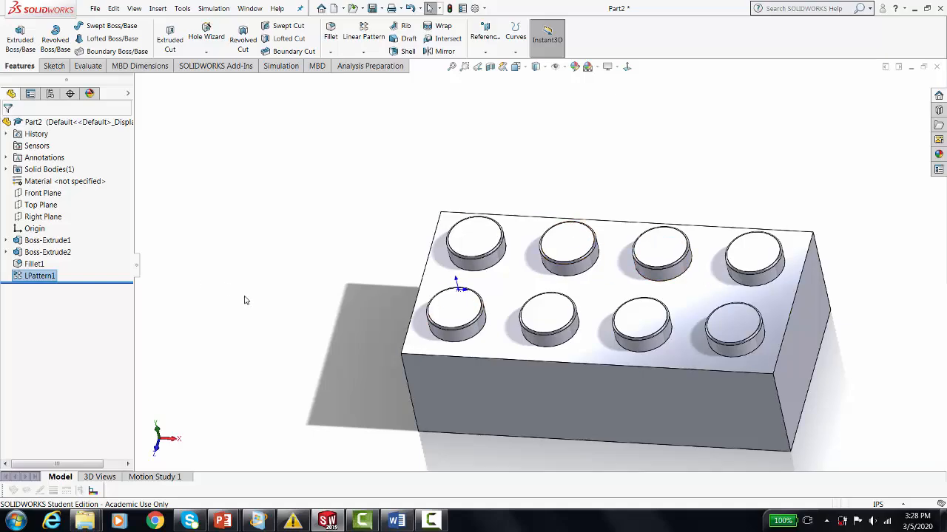
Shell the block with a wall thickness of 0.0625 in, removing the bottom face opposite the bosses and accepting the thickness warning.
middle_drag(244, 298, 260, 280)
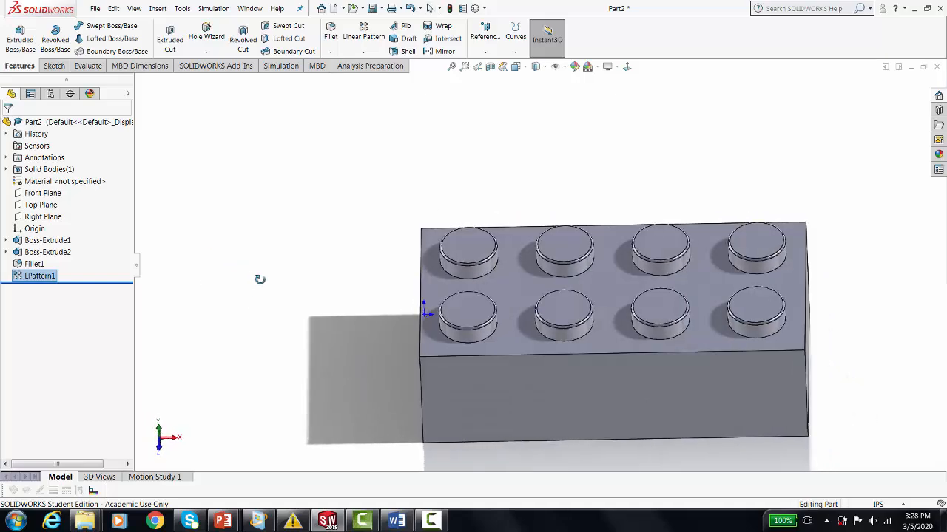
scroll(675, 412, up, 4)
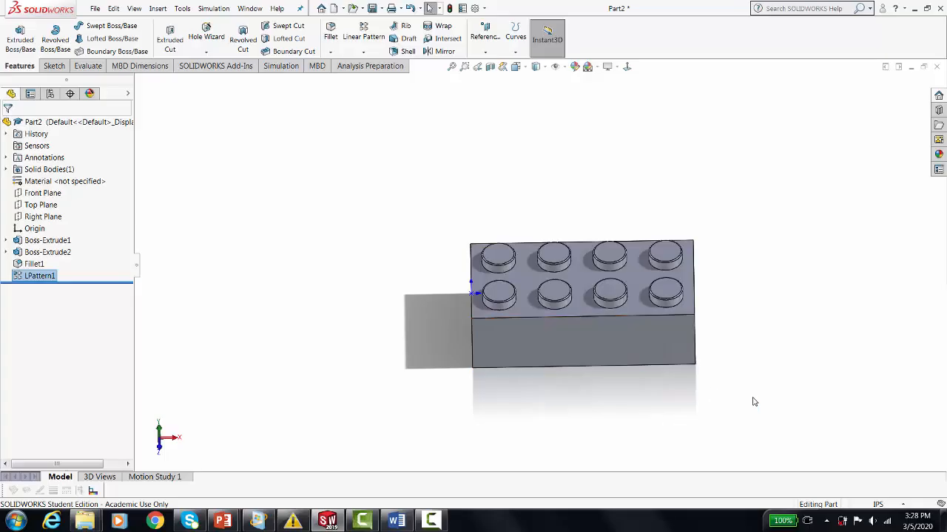
middle_drag(732, 357, 539, 299)
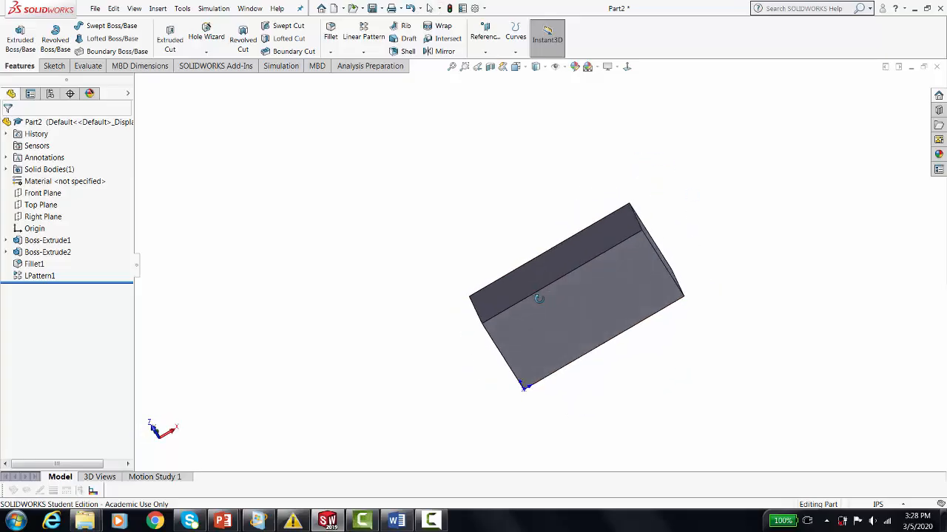
scroll(729, 288, down, 3)
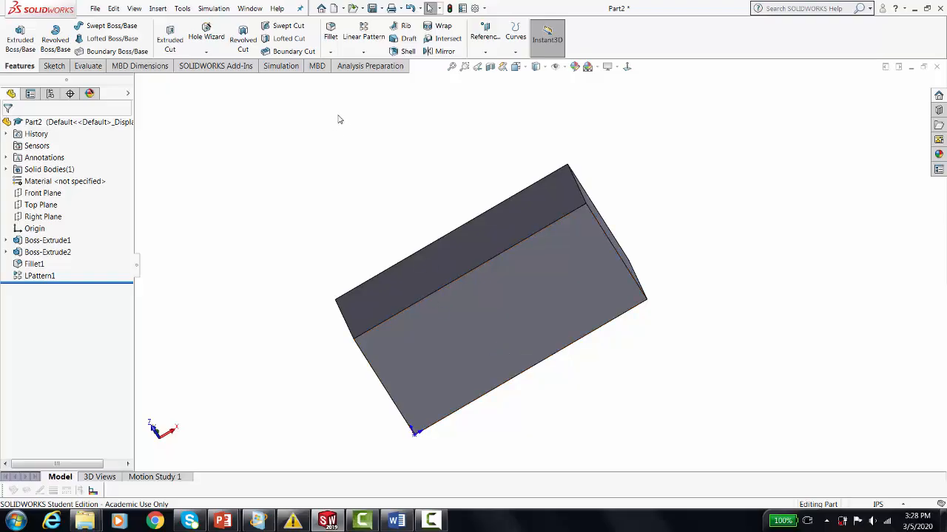
click(406, 55)
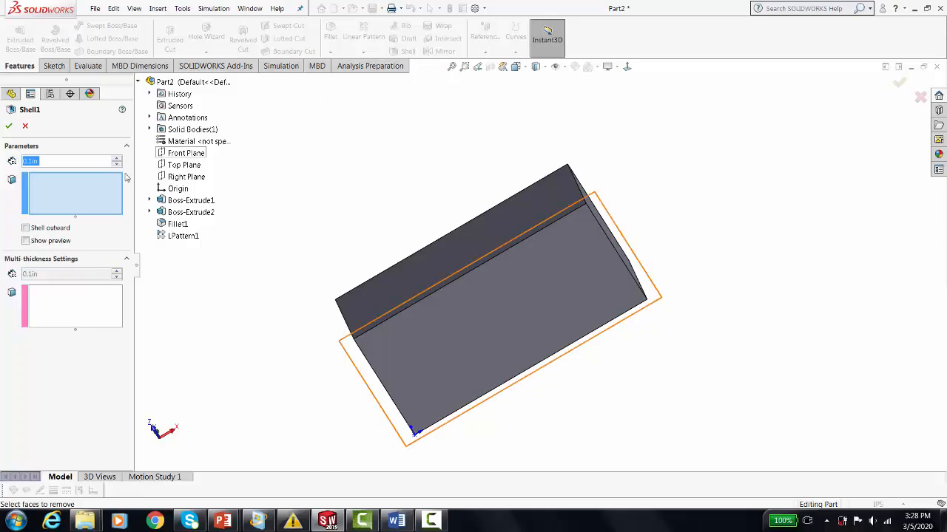
click(53, 161)
drag(54, 160, 25, 162)
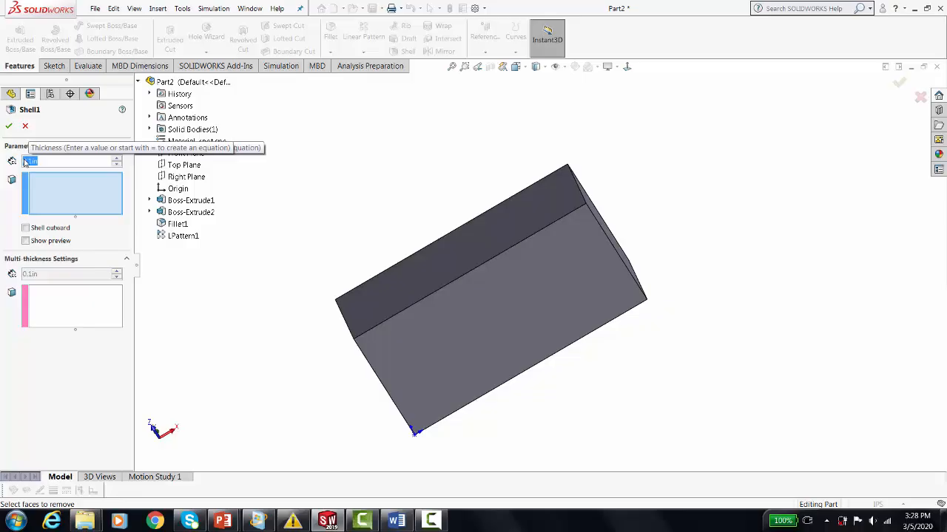
key(BackSpace)
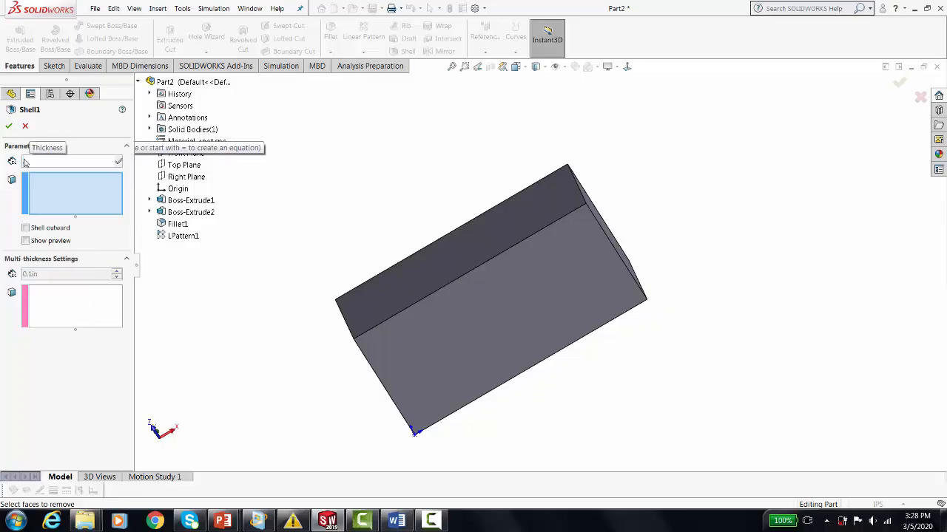
text(0)
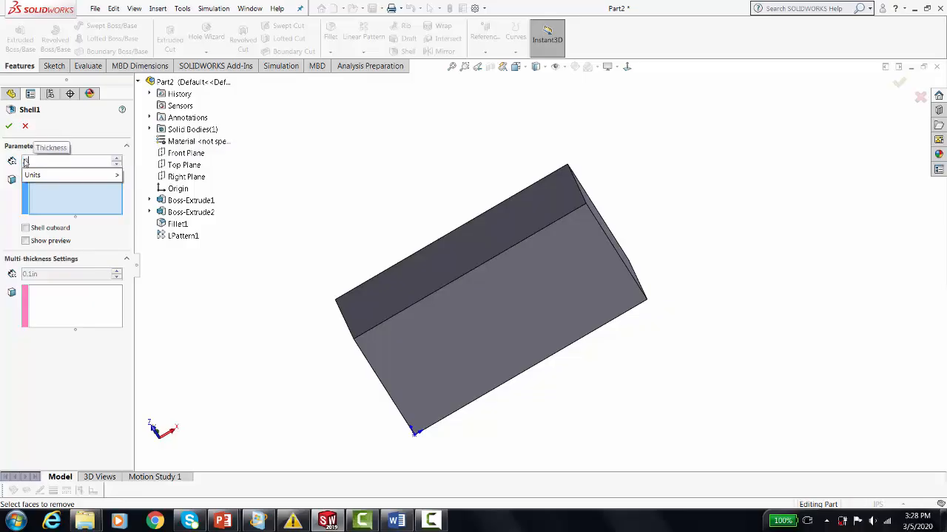
text(.625)
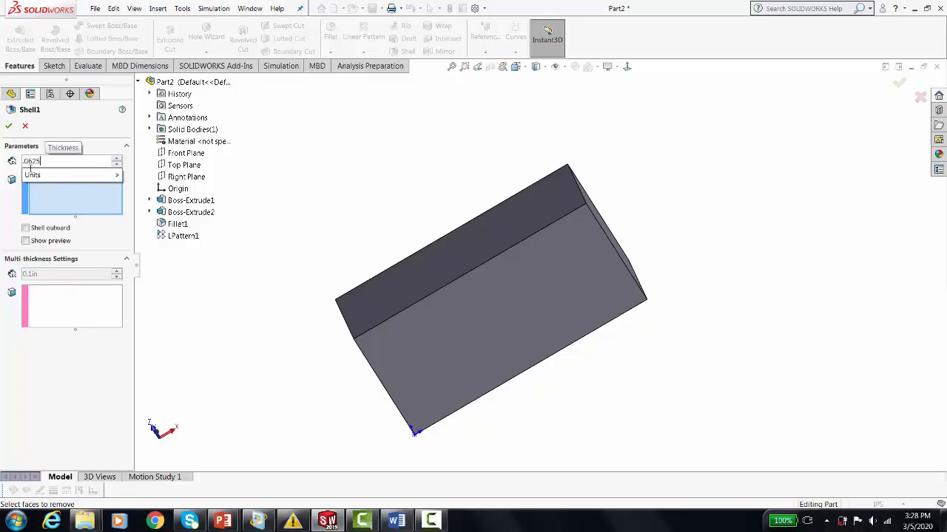
click(53, 196)
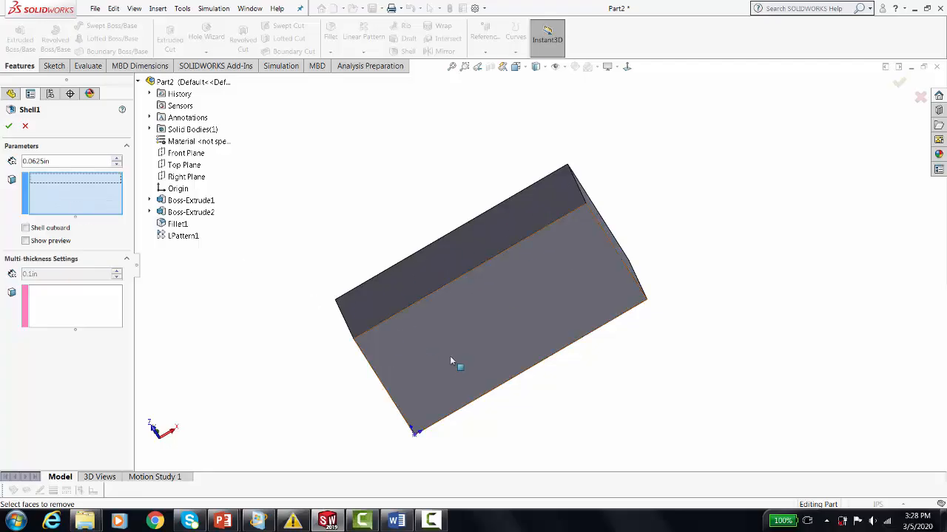
click(484, 343)
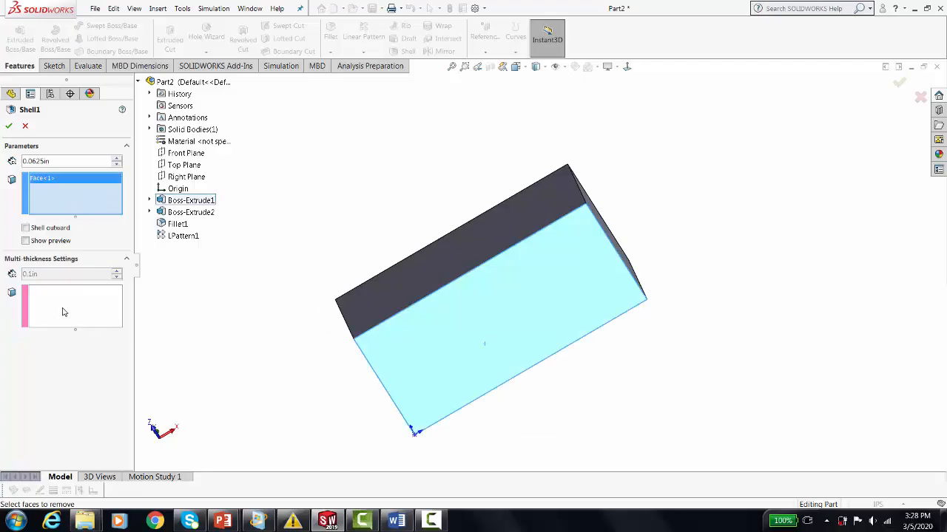
click(9, 126)
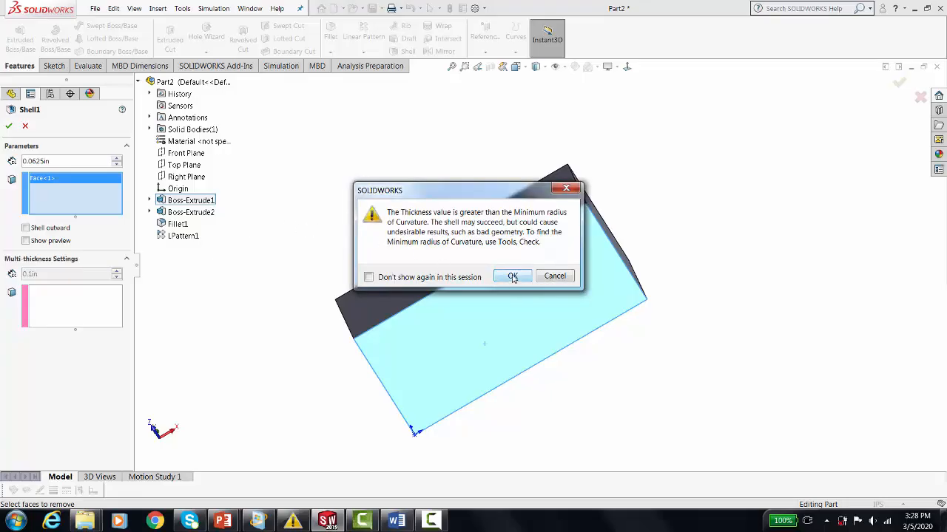
click(513, 277)
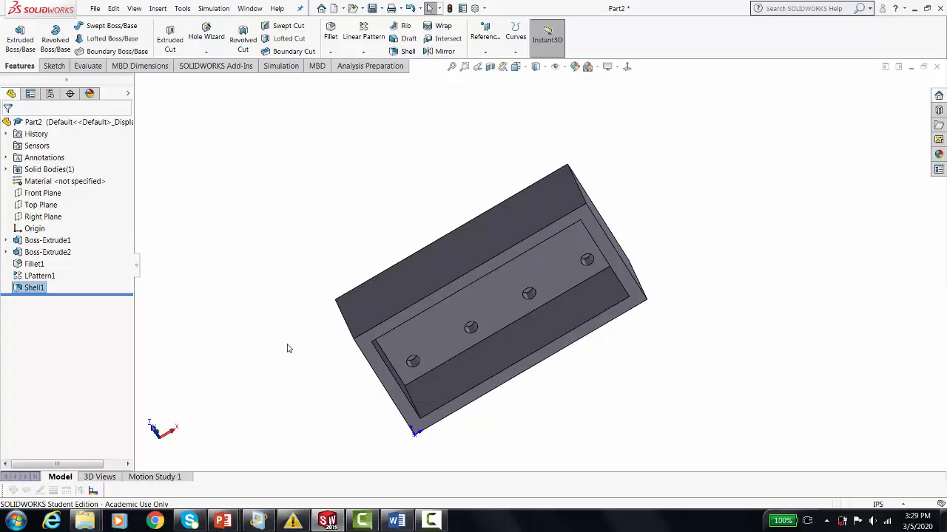
middle_drag(288, 349, 392, 444)
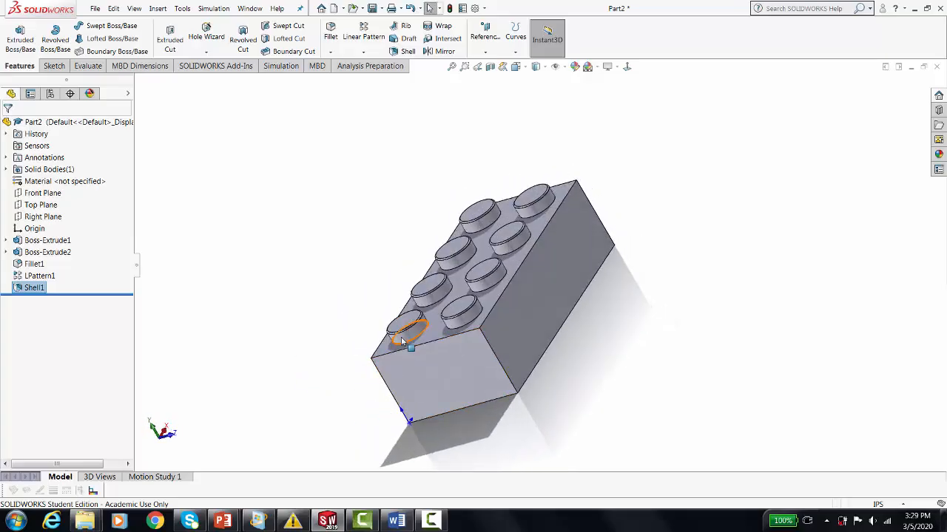
middle_drag(609, 419, 473, 264)
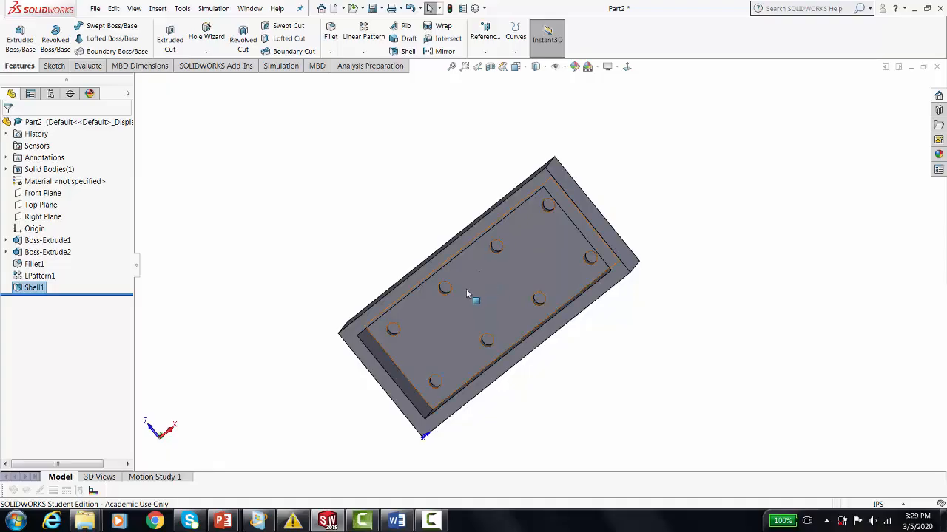
mouse_move(463, 293)
middle_down()
mouse_move(444, 318)
mouse_move(378, 277)
mouse_move(453, 295)
mouse_move(458, 355)
mouse_move(481, 336)
mouse_move(535, 416)
mouse_move(592, 425)
mouse_move(540, 388)
mouse_move(518, 400)
mouse_move(506, 388)
mouse_move(478, 288)
middle_up()
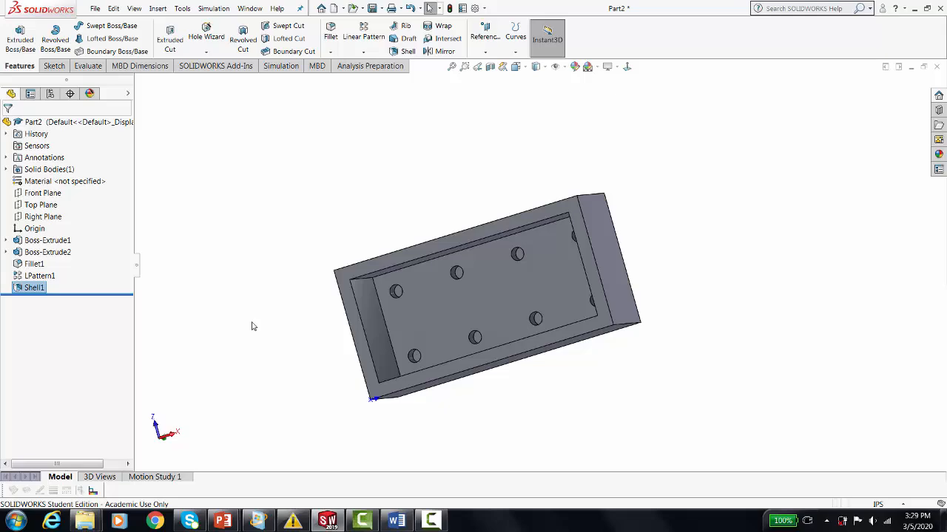
middle_drag(286, 220, 293, 322)
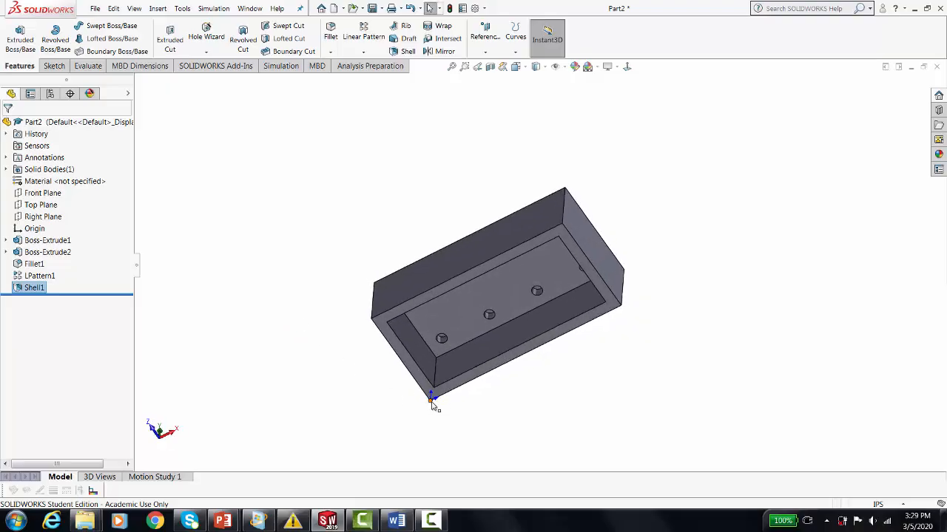
Start an extruded boss sketch on the inner floor face of the block's shelled underside.
middle_drag(505, 431, 498, 362)
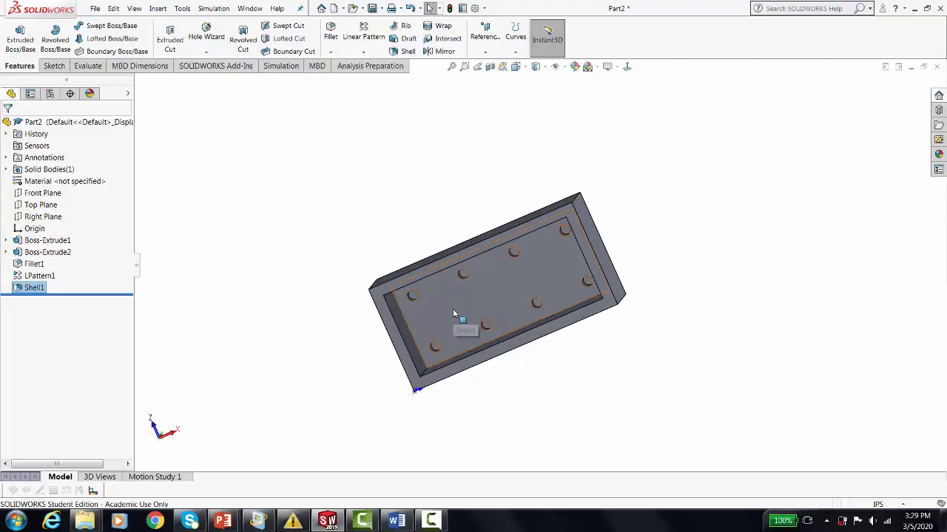
click(453, 313)
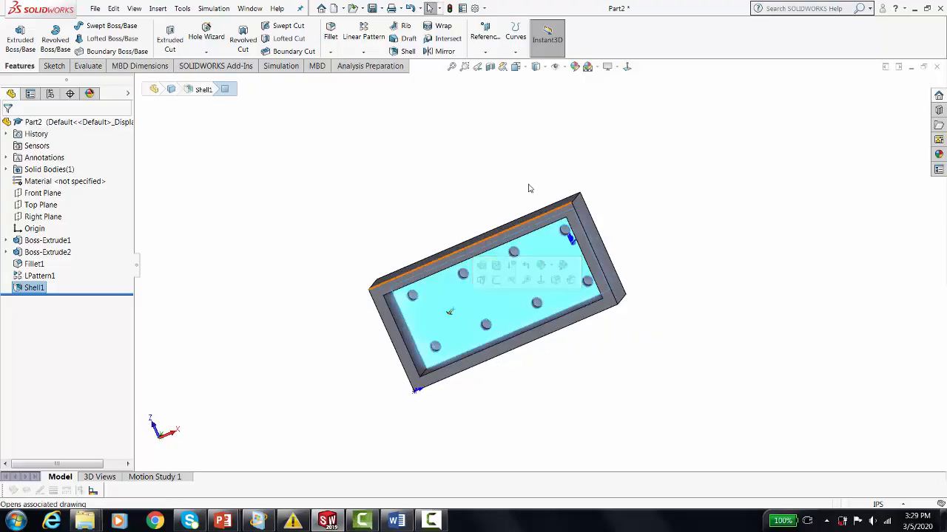
click(627, 66)
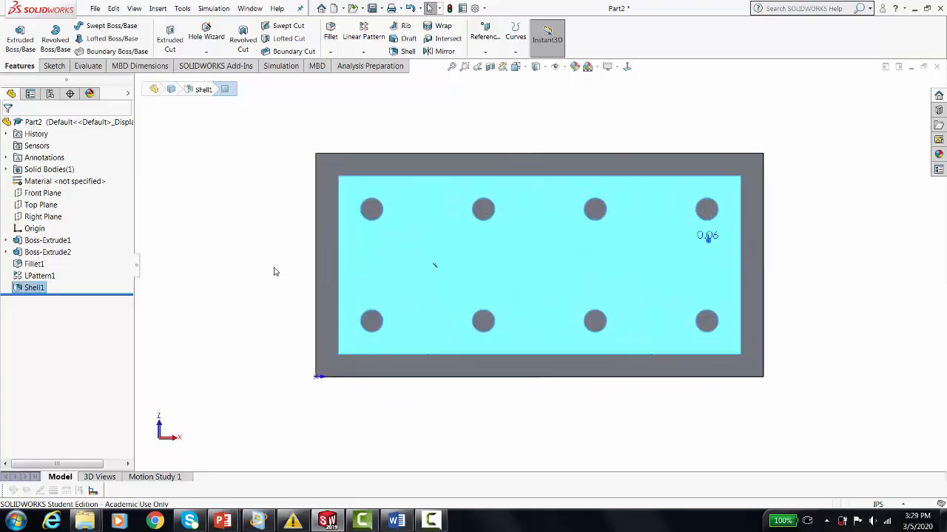
click(328, 250)
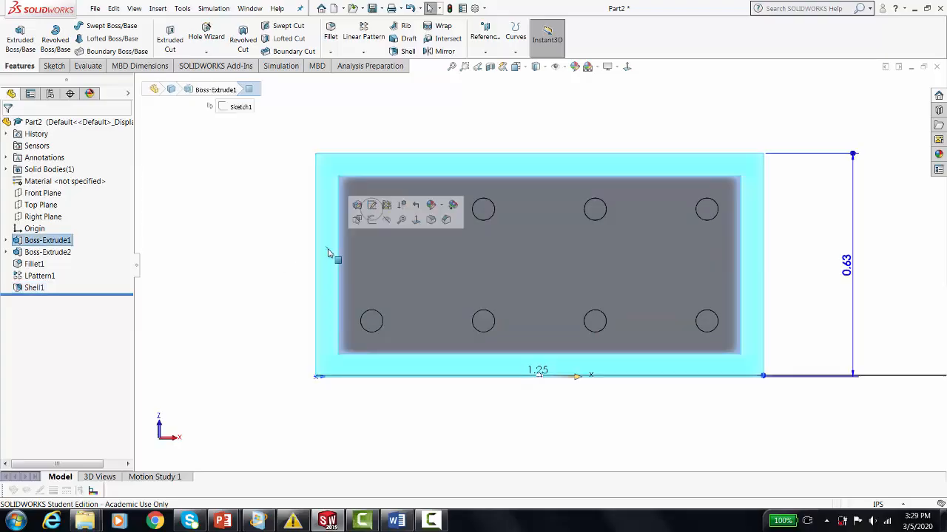
click(432, 267)
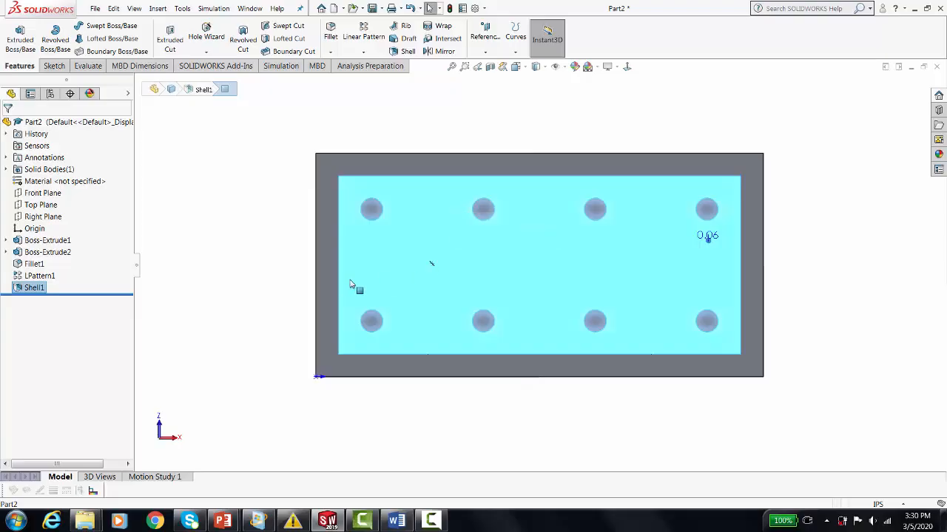
click(327, 280)
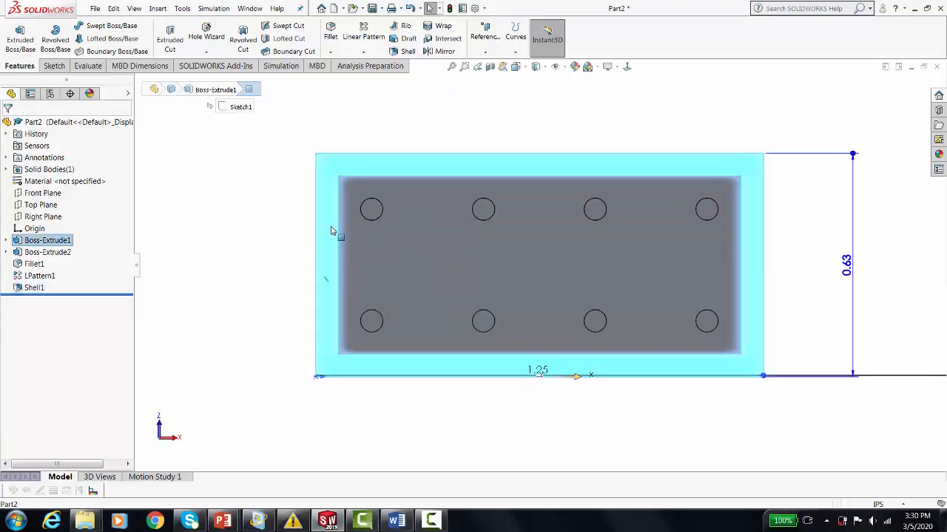
click(421, 265)
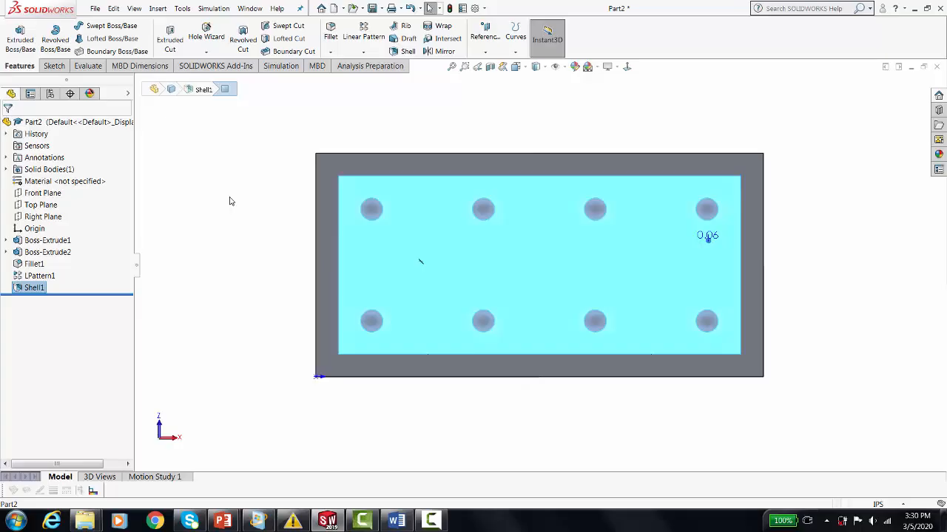
click(20, 39)
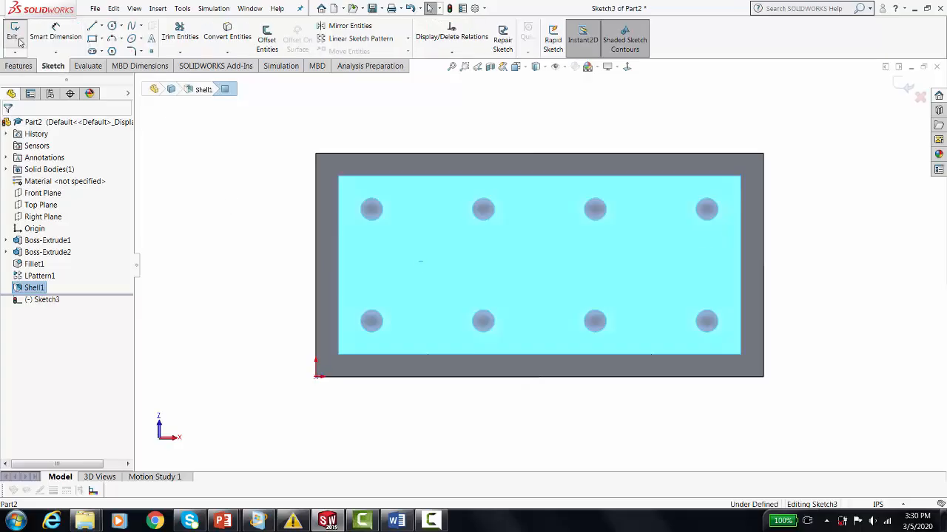
Draw two concentric circles with radii of about 0.097 in and 0.137 in, centred among the four boss recesses nearest the origin.
click(111, 28)
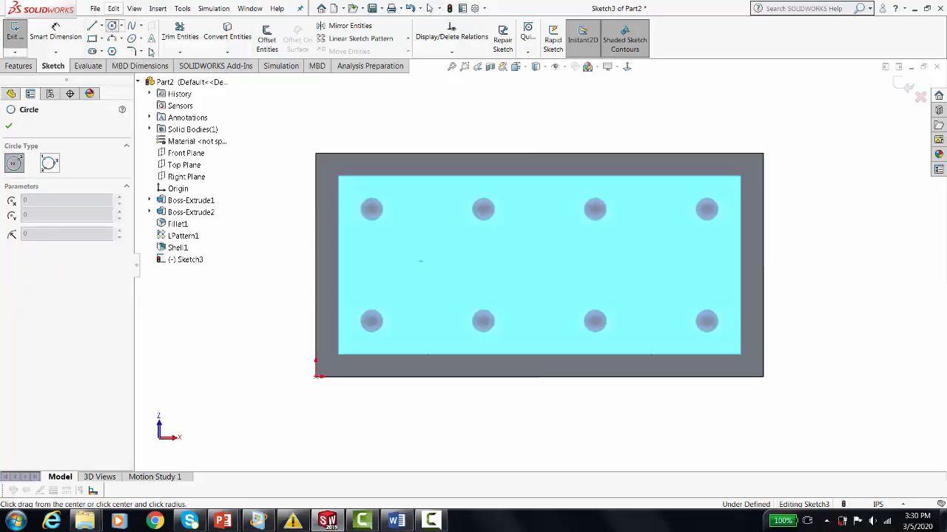
click(423, 267)
click(456, 275)
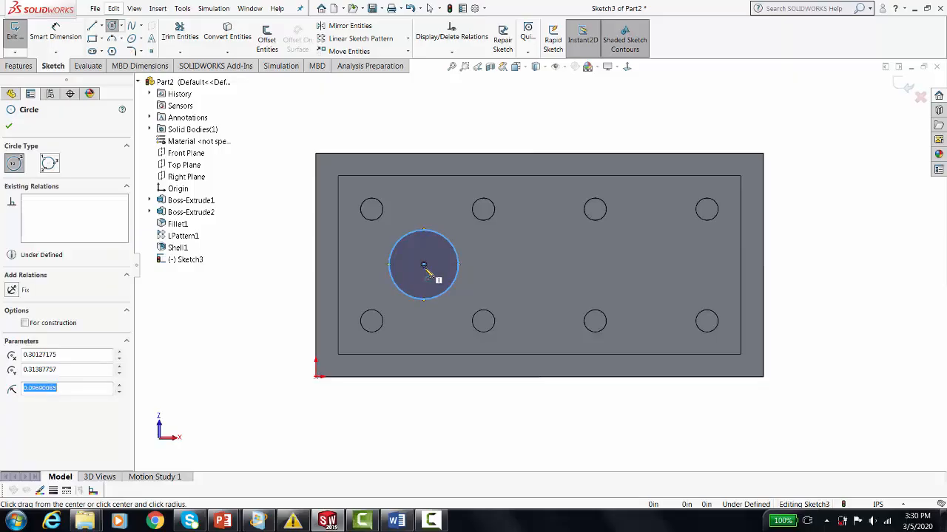
click(424, 265)
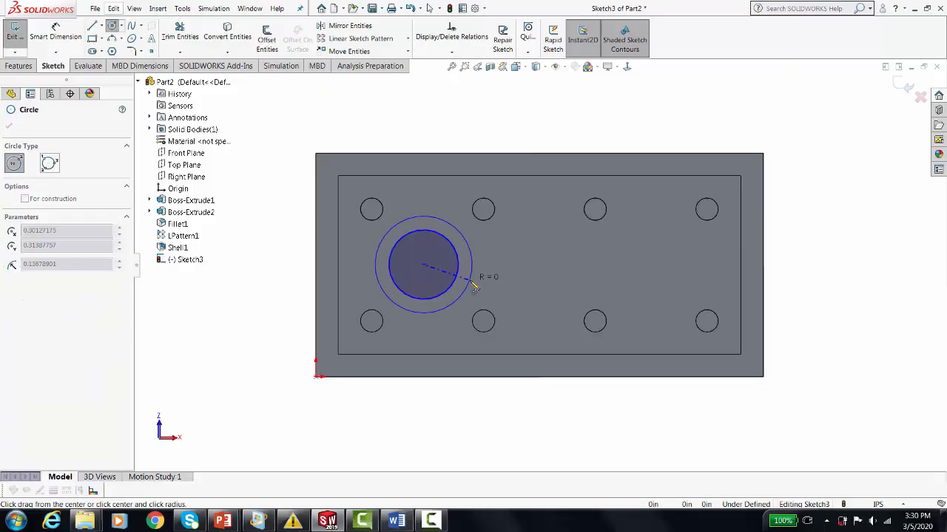
click(458, 298)
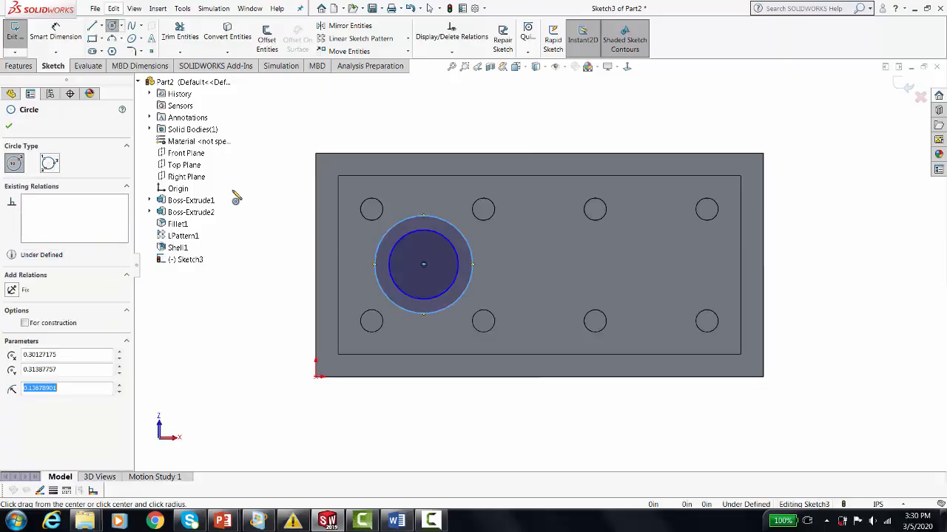
Dimension the inner circle's diameter as 3/16 in.
click(65, 40)
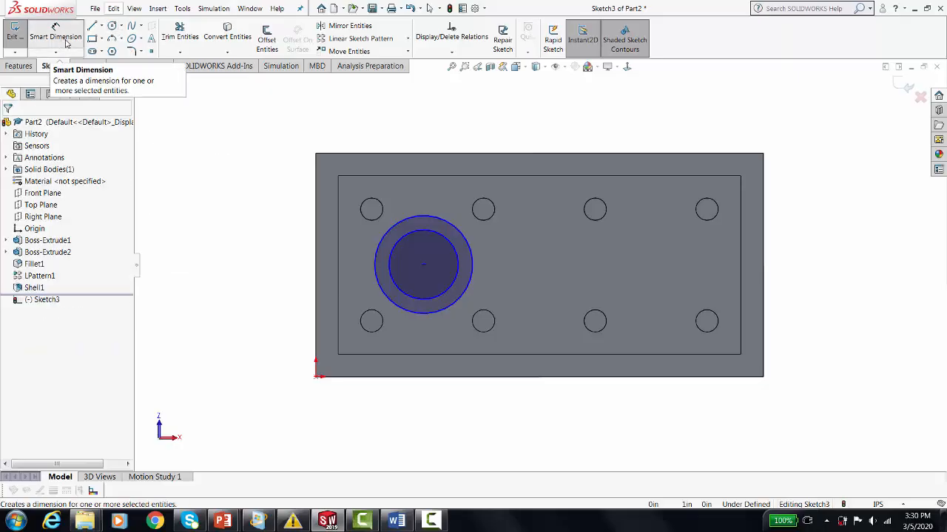
click(65, 42)
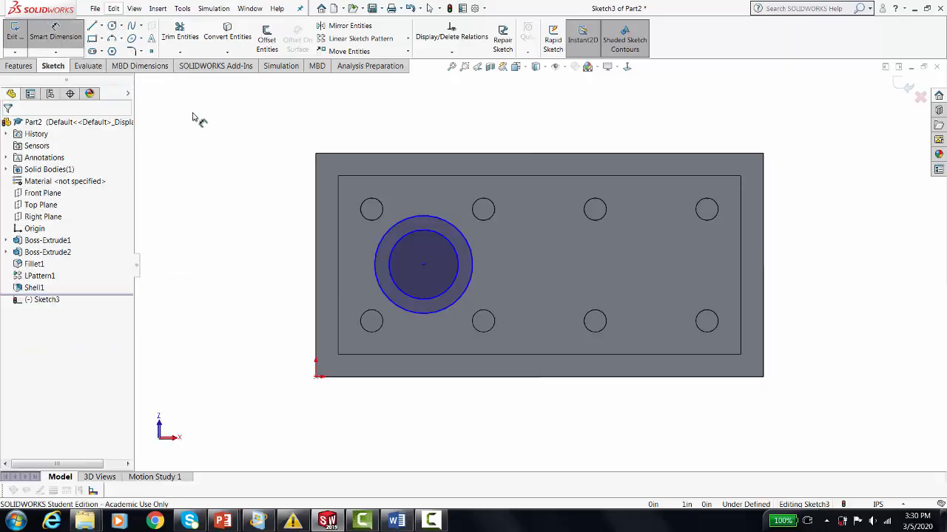
click(393, 263)
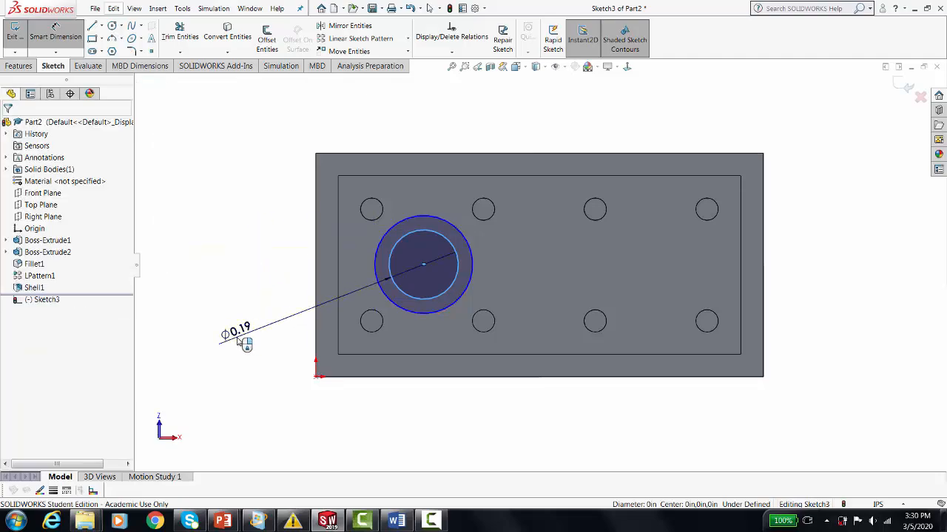
click(238, 338)
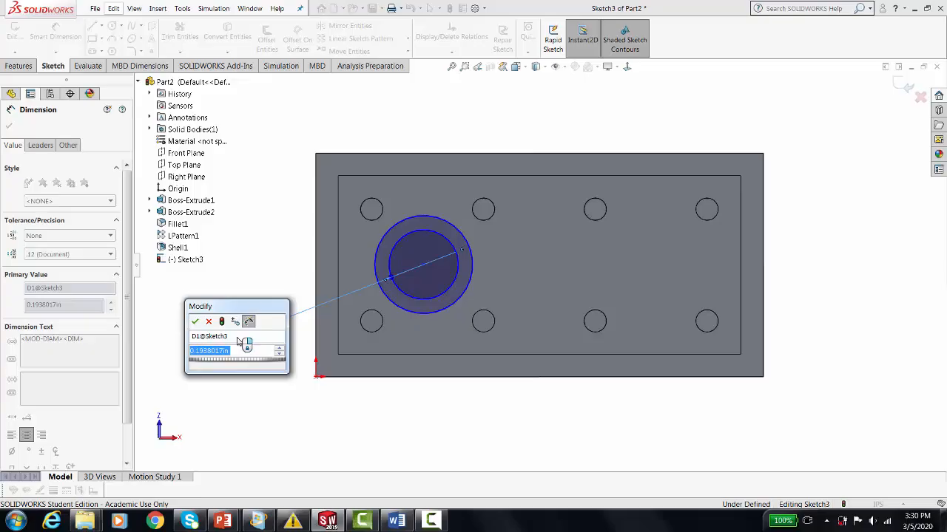
text(3/1)
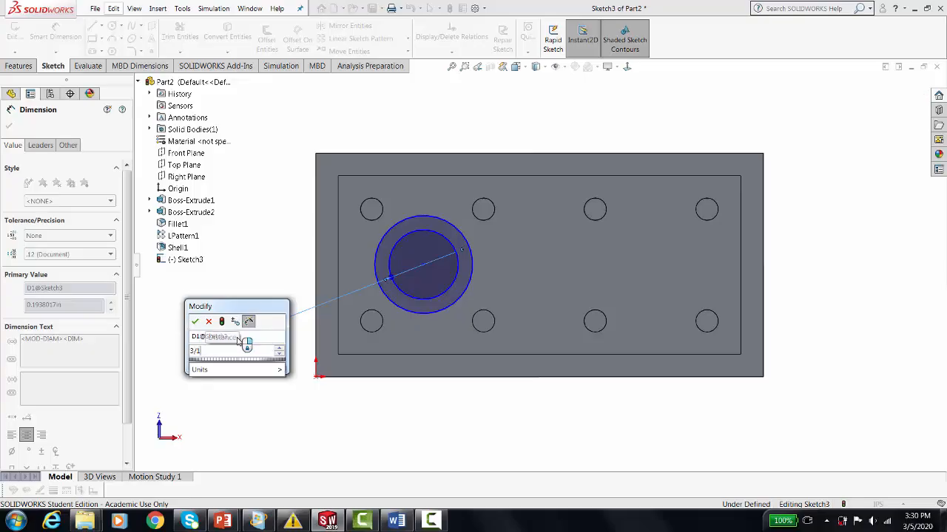
text(6)
key(Return)
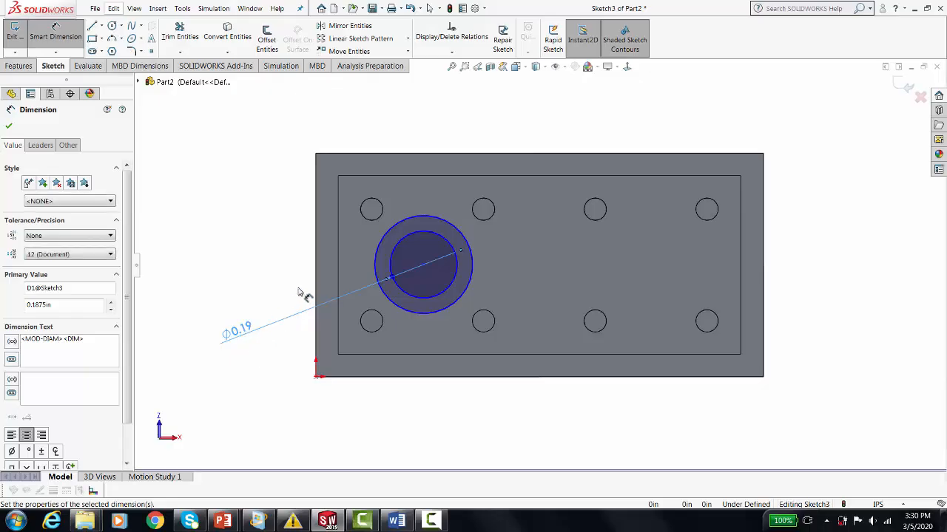
Dimension the radial gap between the two concentric circles as 1/64 in.
click(423, 298)
click(418, 315)
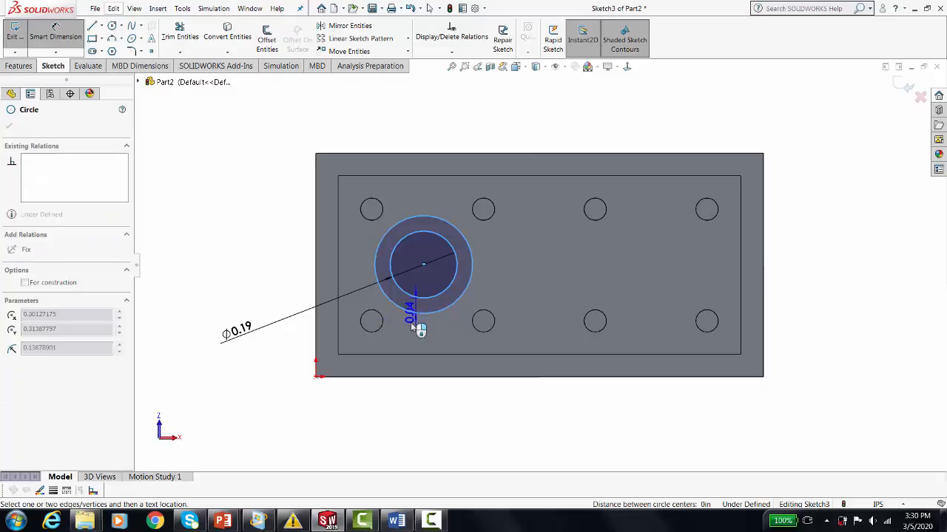
click(356, 433)
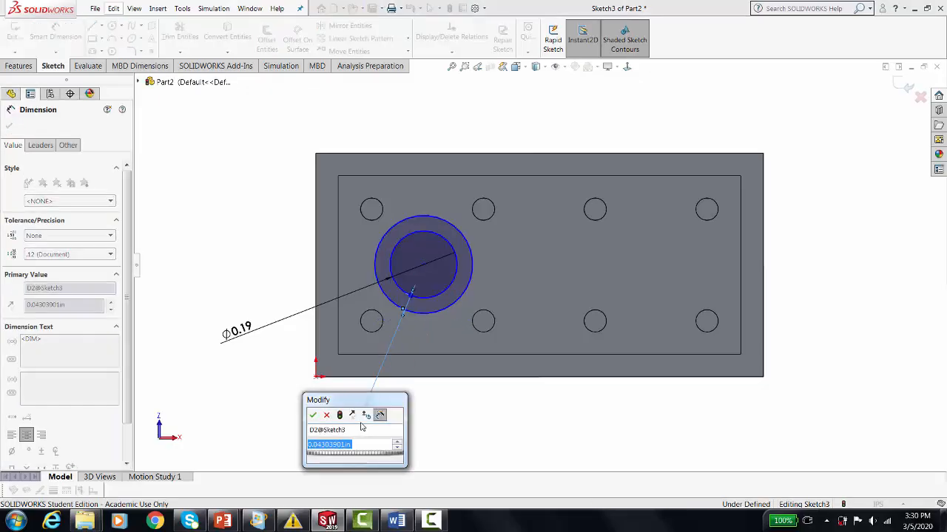
text(.0313)
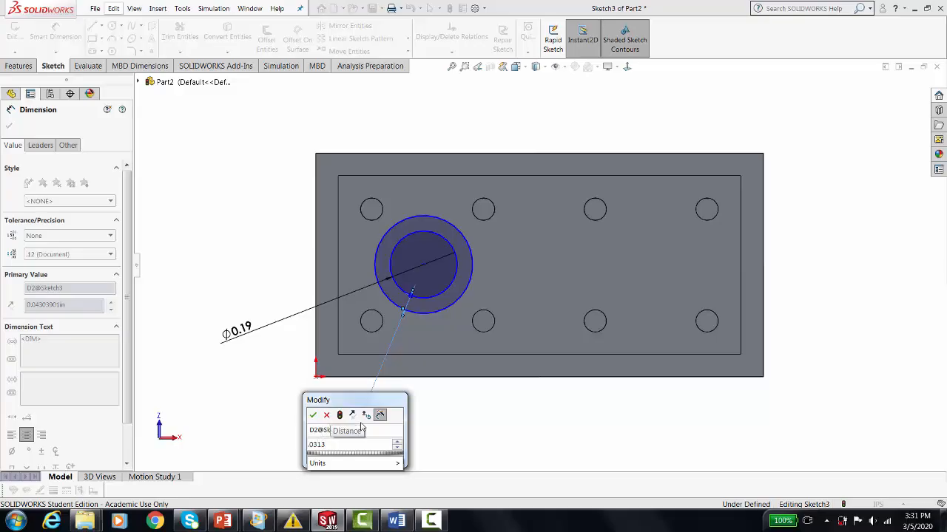
key(BackSpace)
key(BackSpace)
key(BackSpace)
key(BackSpace)
key(BackSpace)
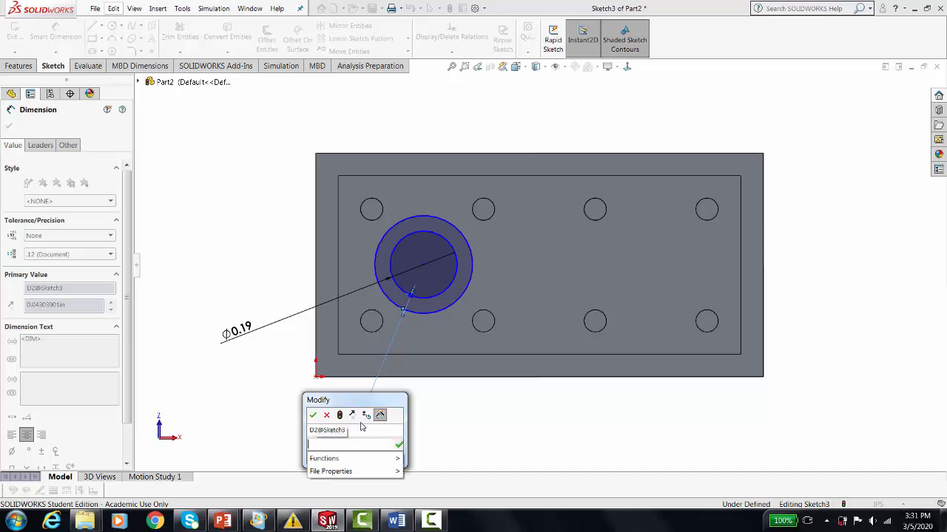
text(1)
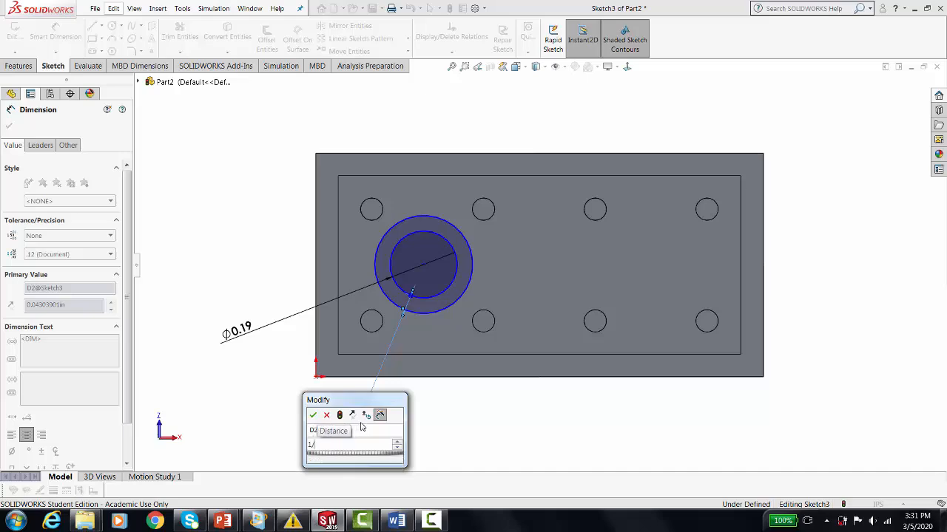
text(/64)
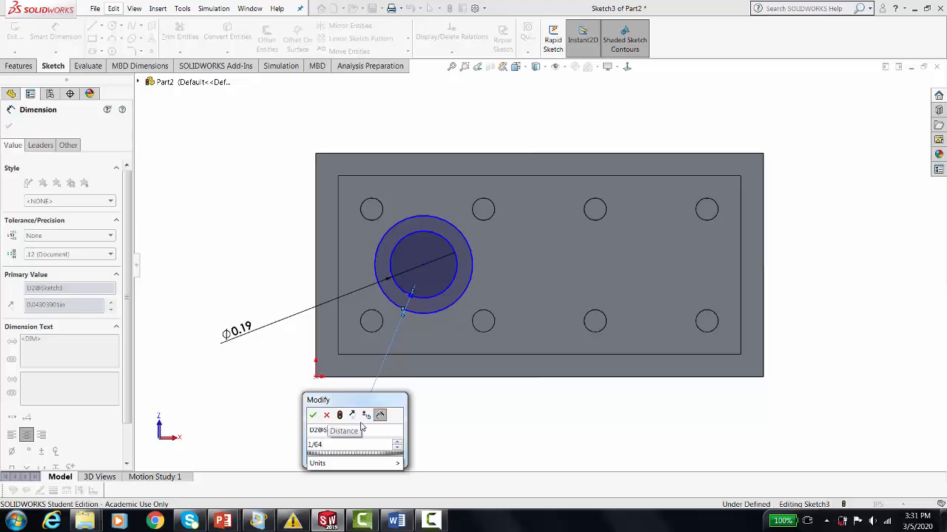
key(Return)
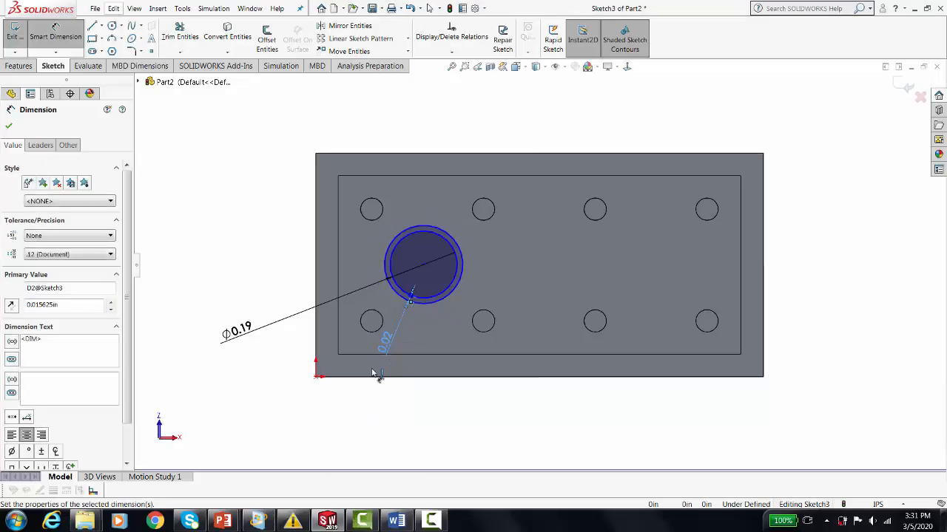
Set the radial gap between the two circles to 1/32 in.
double_click(386, 343)
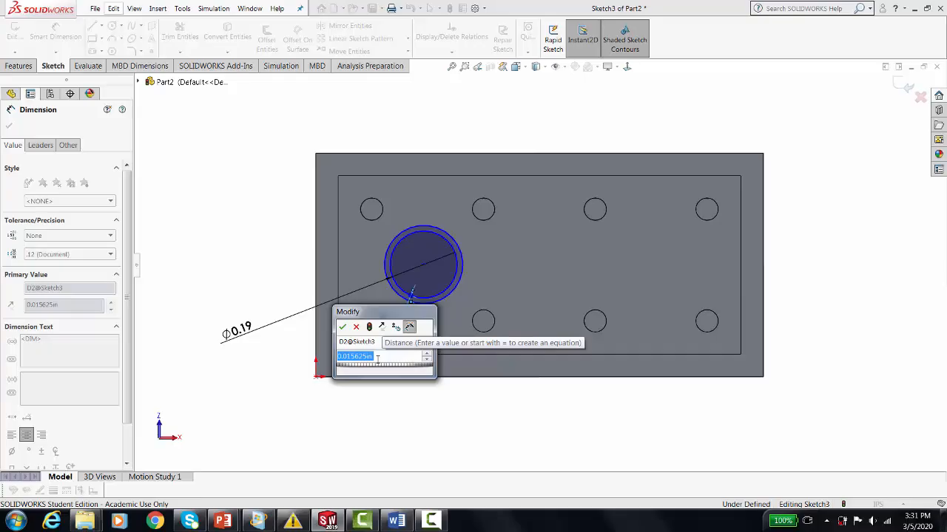
text(1/)
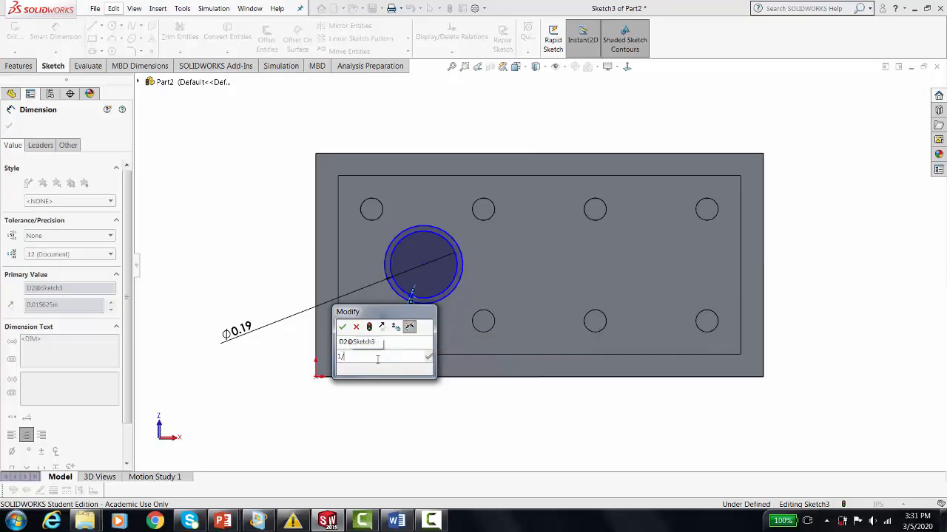
text(32)
key(Return)
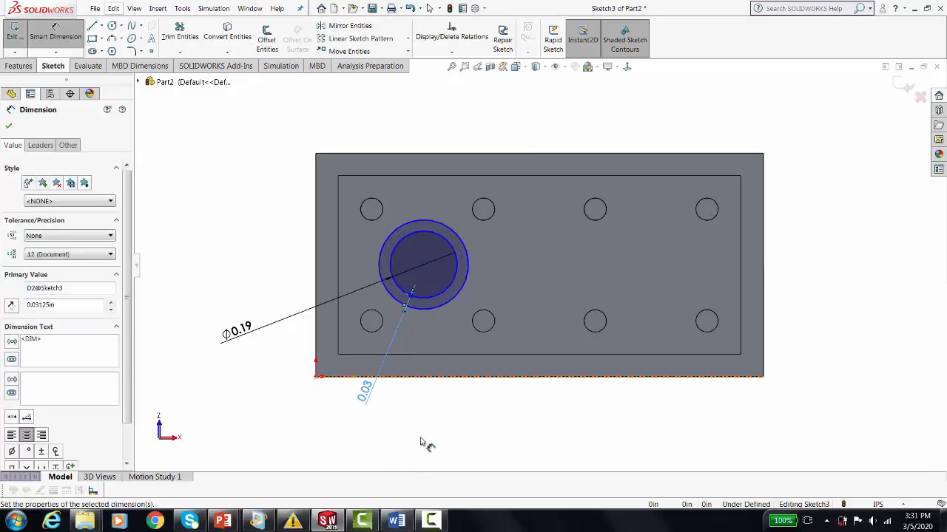
Dimension the circles' centre 0.3125 in from the block's long edge opposite the origin.
click(424, 270)
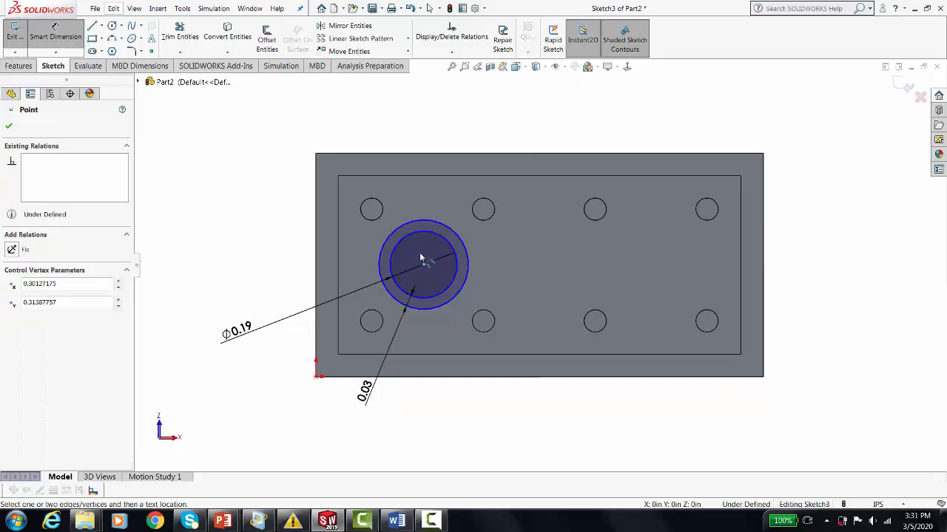
click(402, 153)
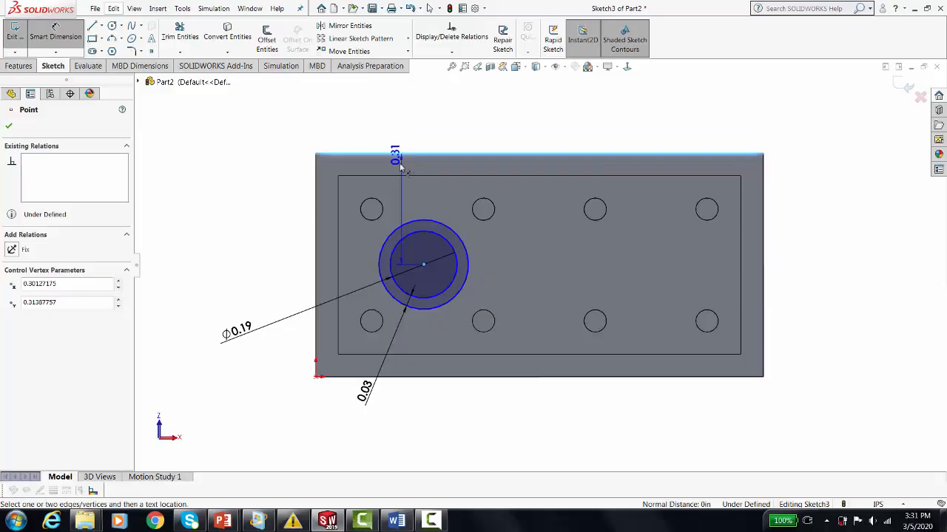
click(250, 209)
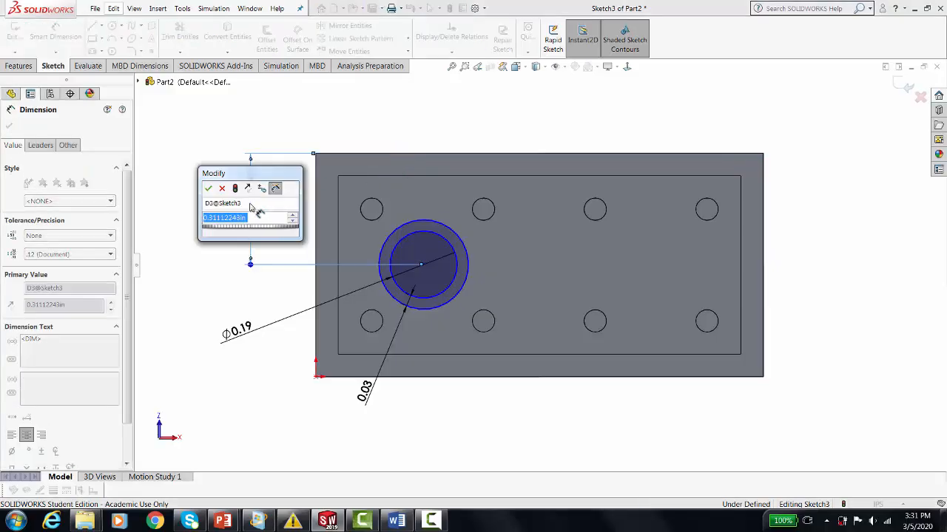
text(.31)
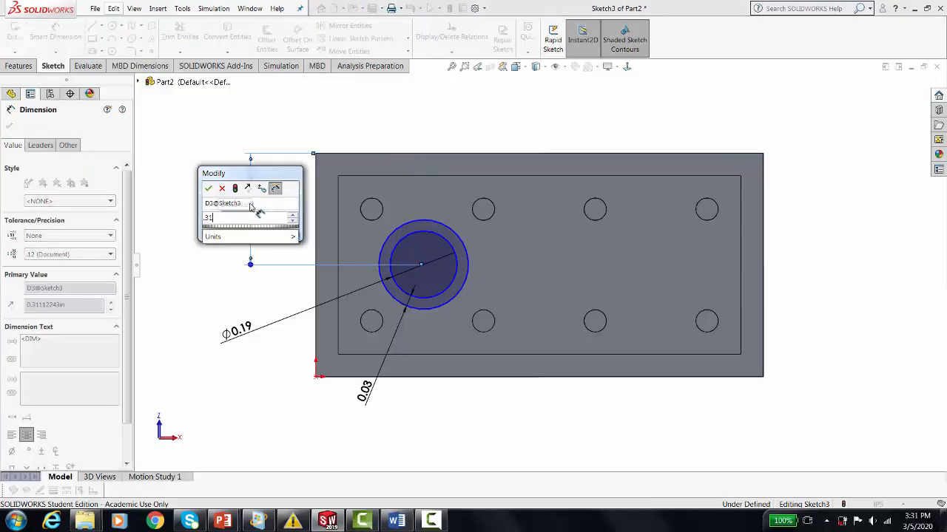
text(25)
key(Return)
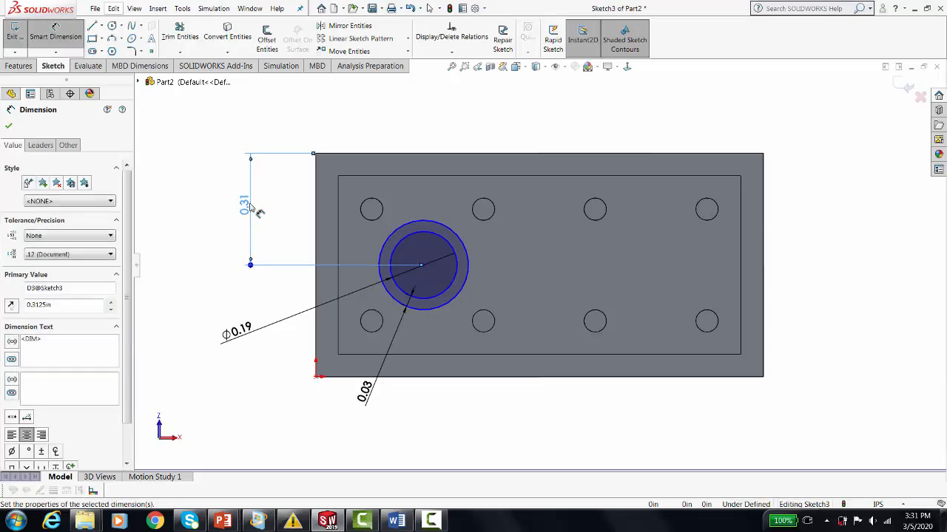
Dimension the circles' centre 0.3125 in from the block's short edge that passes through the origin.
click(418, 236)
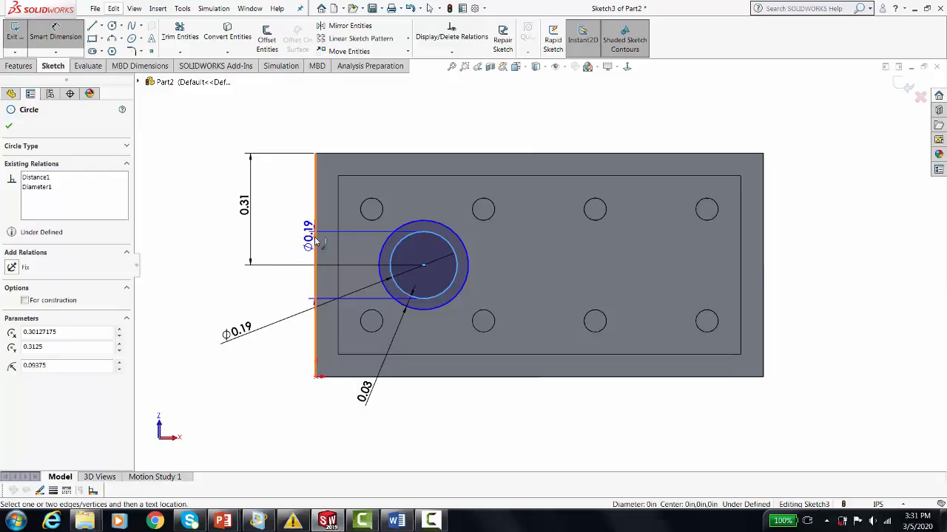
click(317, 237)
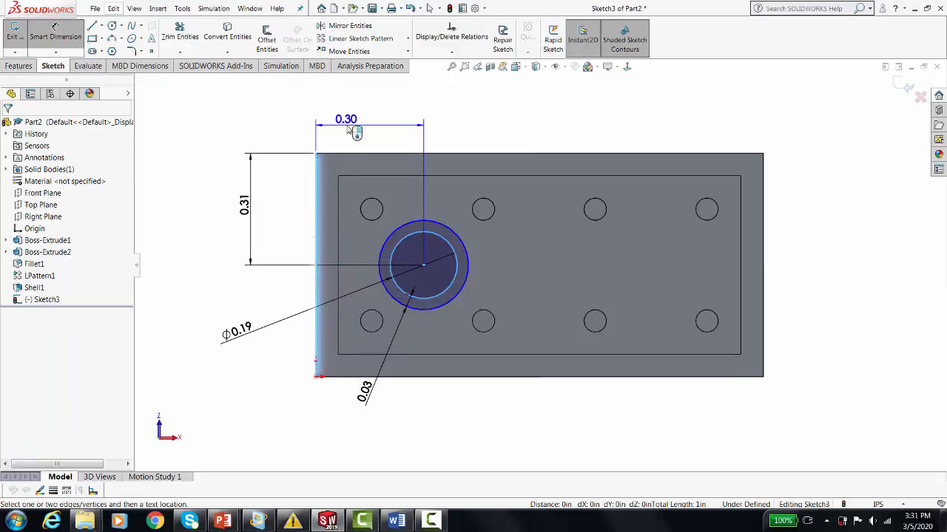
click(359, 130)
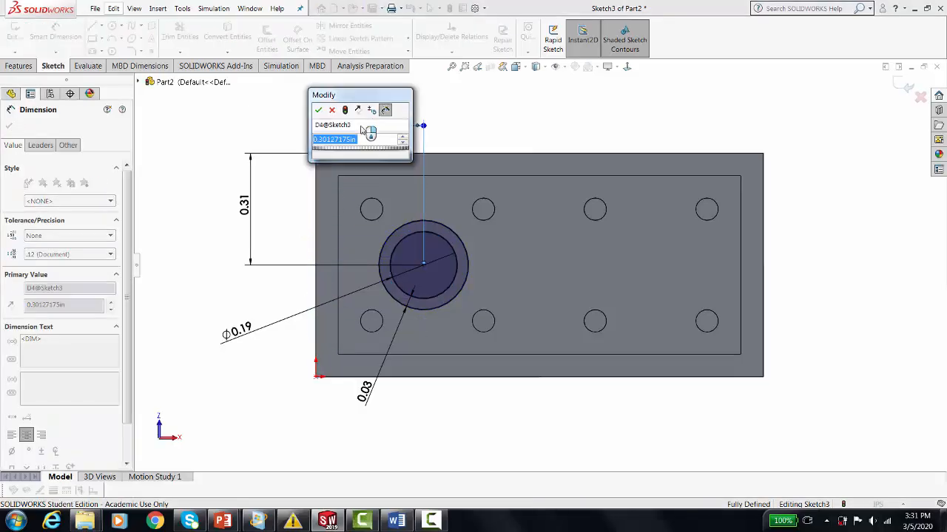
text(.3125)
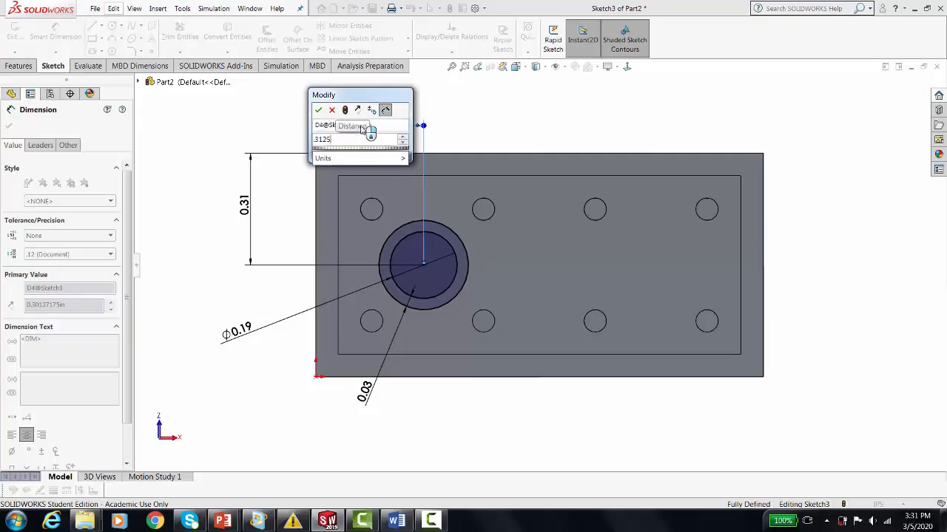
key(Return)
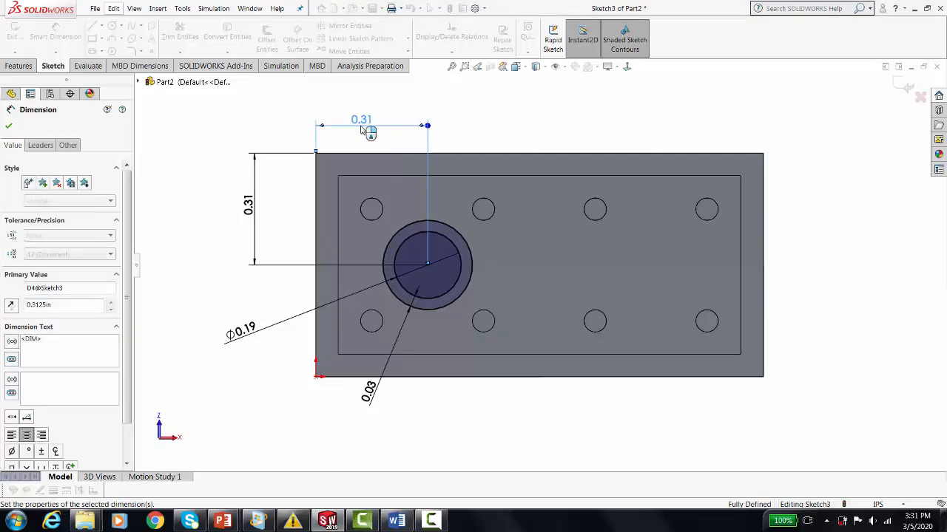
click(461, 435)
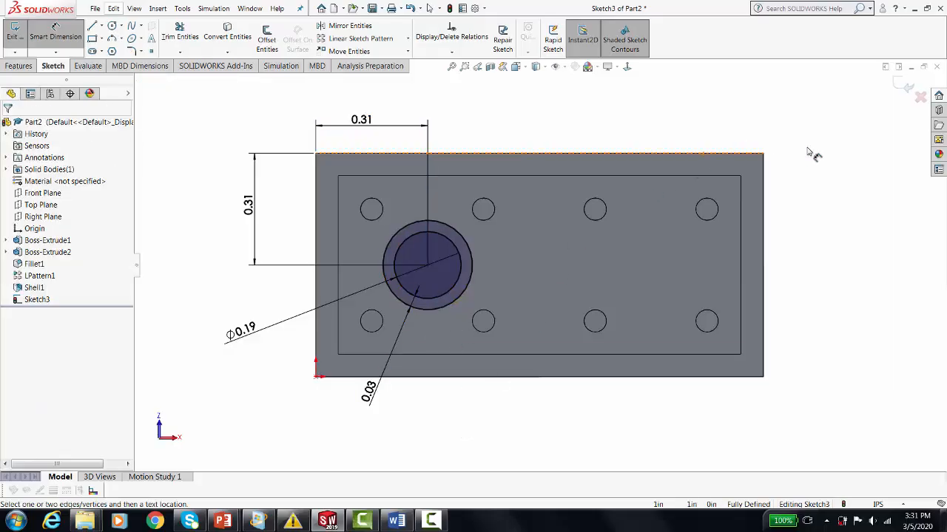
key(Escape)
Extrude the ring between the concentric circles with the Up To Surface end condition, ending at the block's open rim face.
mouse_move(809, 173)
middle_down()
mouse_move(796, 226)
mouse_move(809, 195)
middle_up()
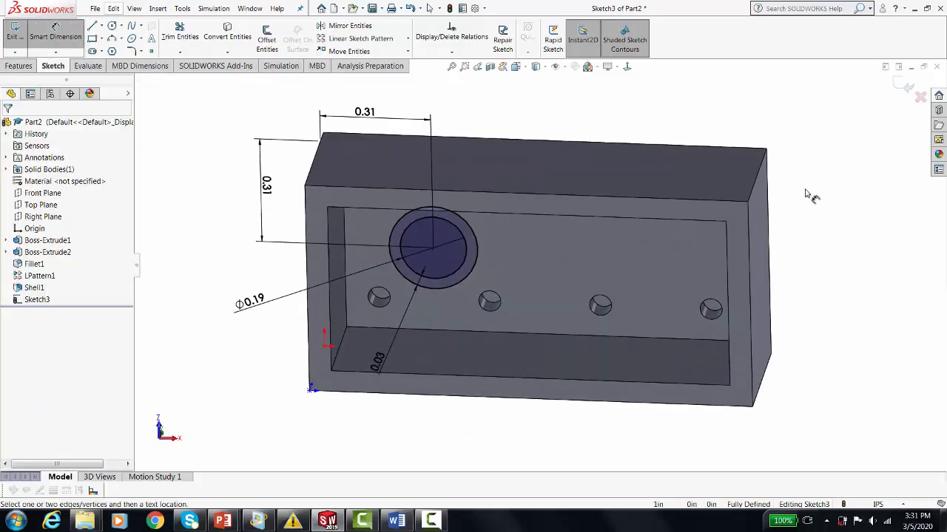
click(907, 87)
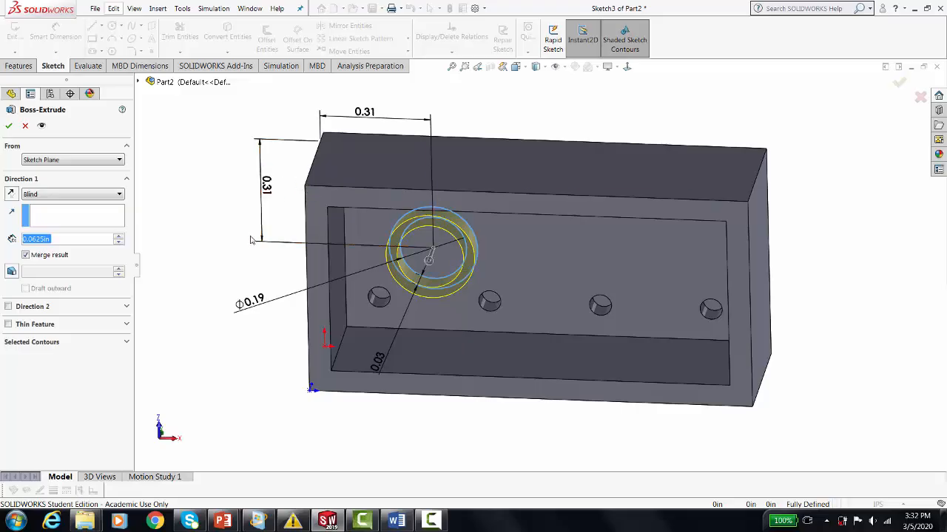
click(73, 195)
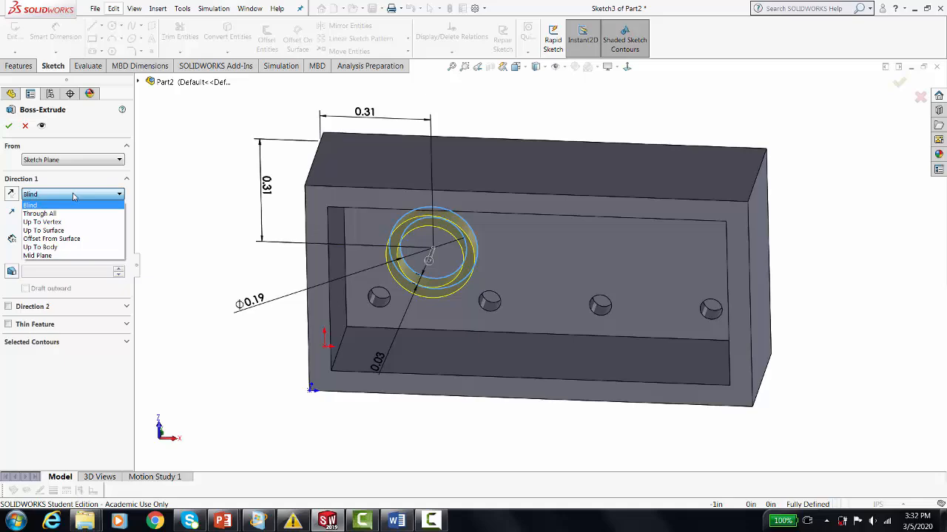
click(51, 232)
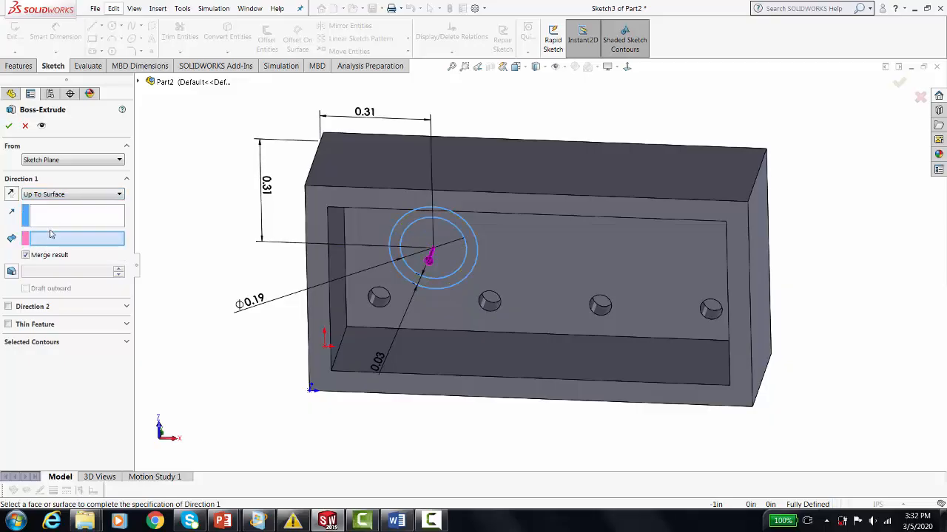
click(325, 196)
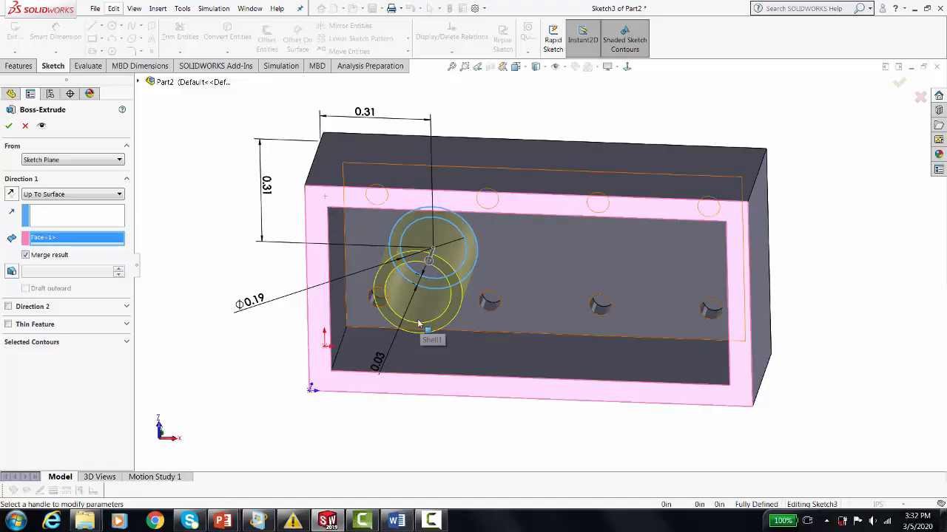
click(7, 127)
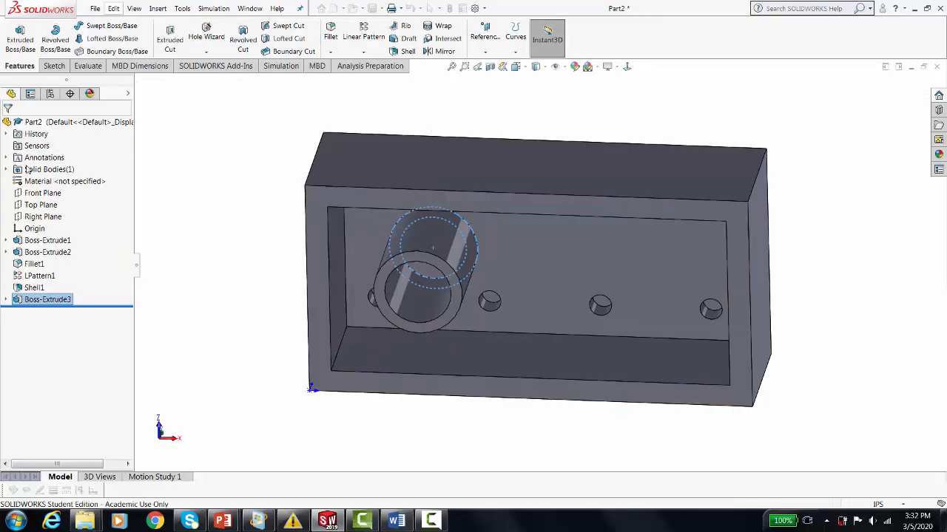
Rename the base block extrusion as Block and the round boss extrusion as Bump.
middle_drag(207, 242, 172, 221)
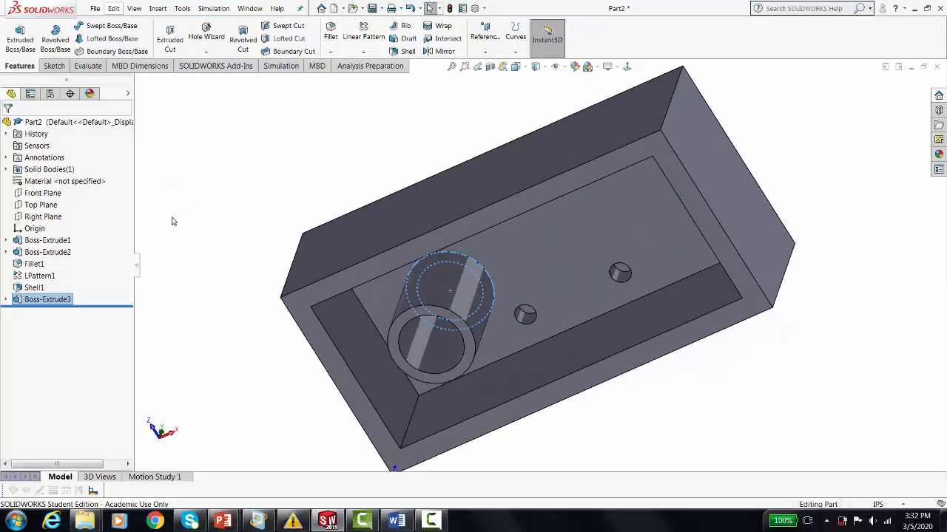
click(53, 241)
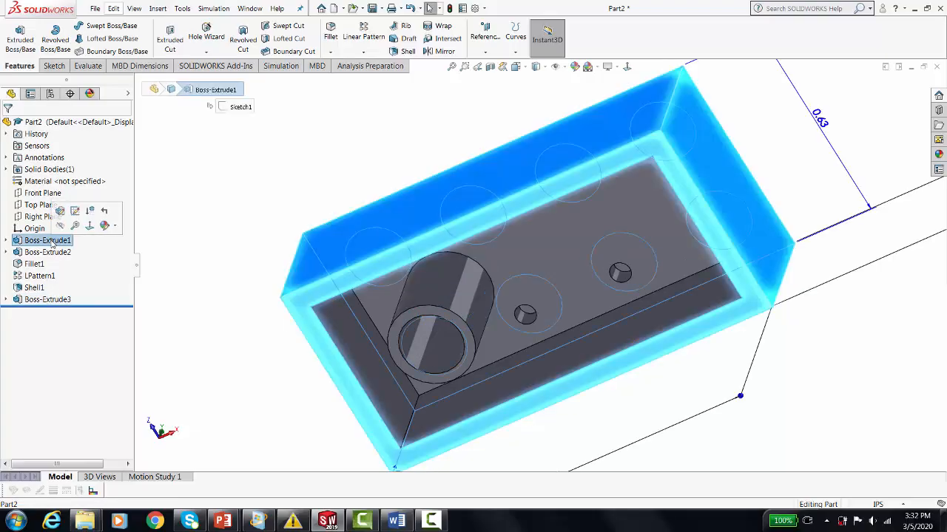
click(53, 241)
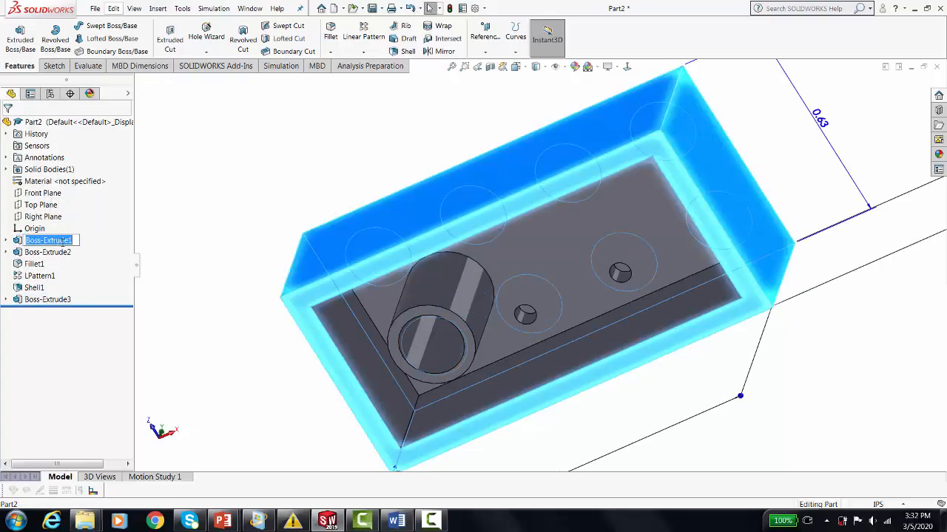
text(Block)
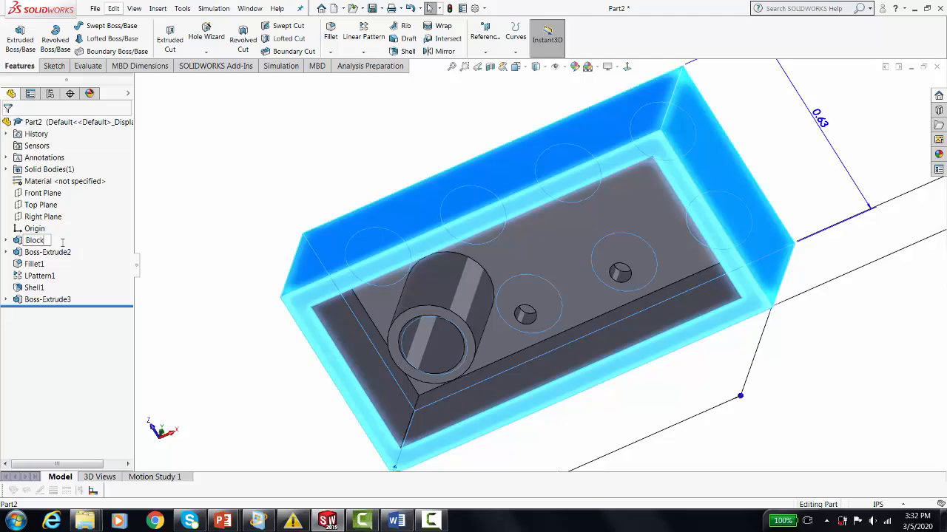
click(42, 252)
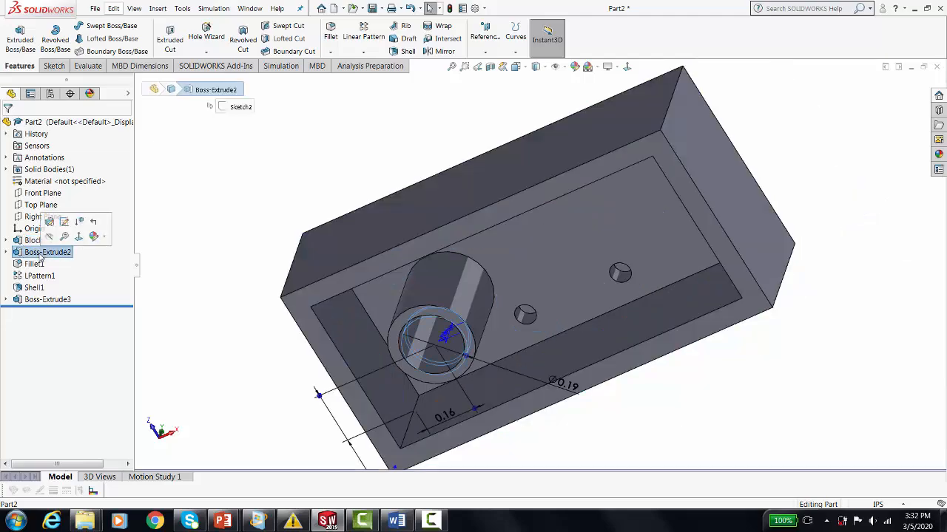
click(42, 252)
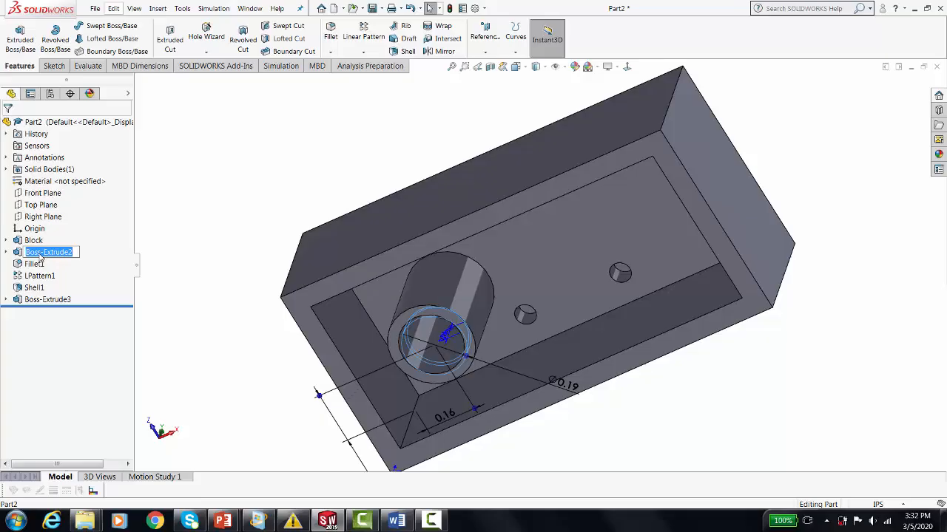
text(Bump)
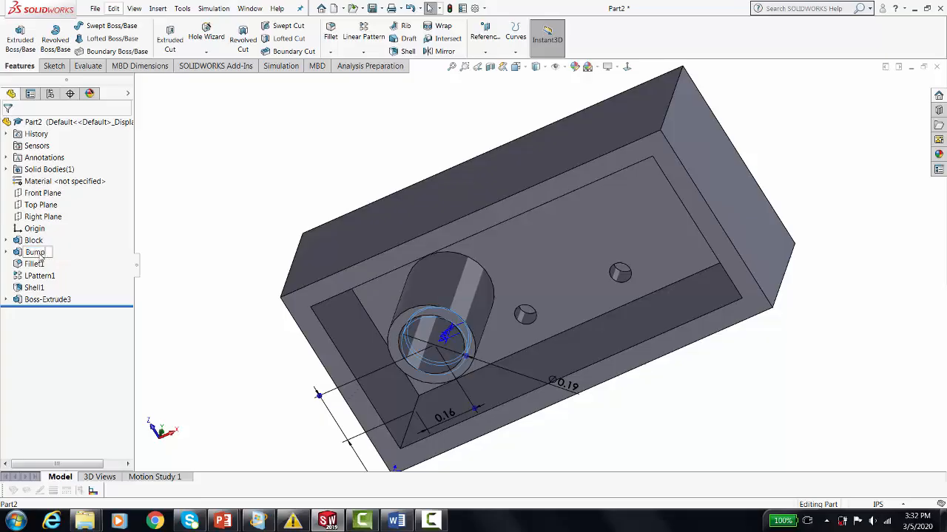
Rename the boss's fillet feature as BumpFillet and the linear pattern of bosses as BumpPattern.
click(34, 265)
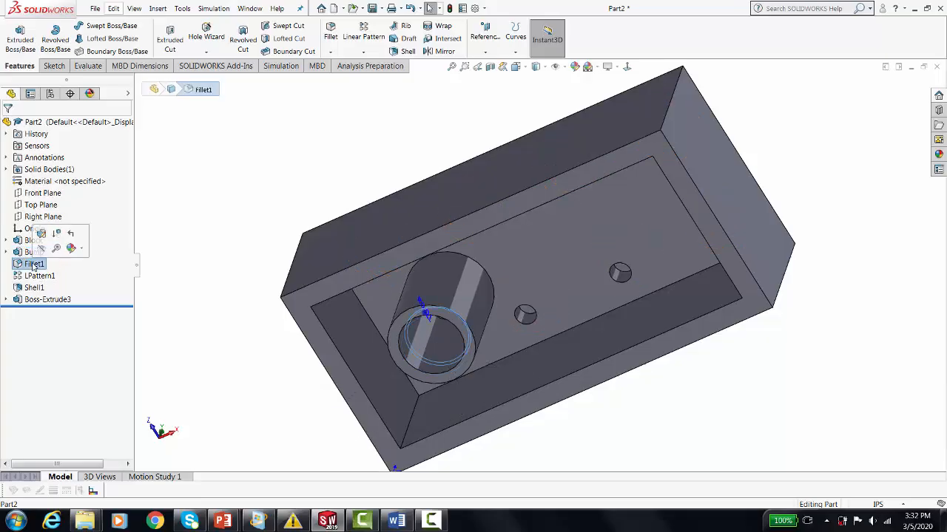
click(34, 265)
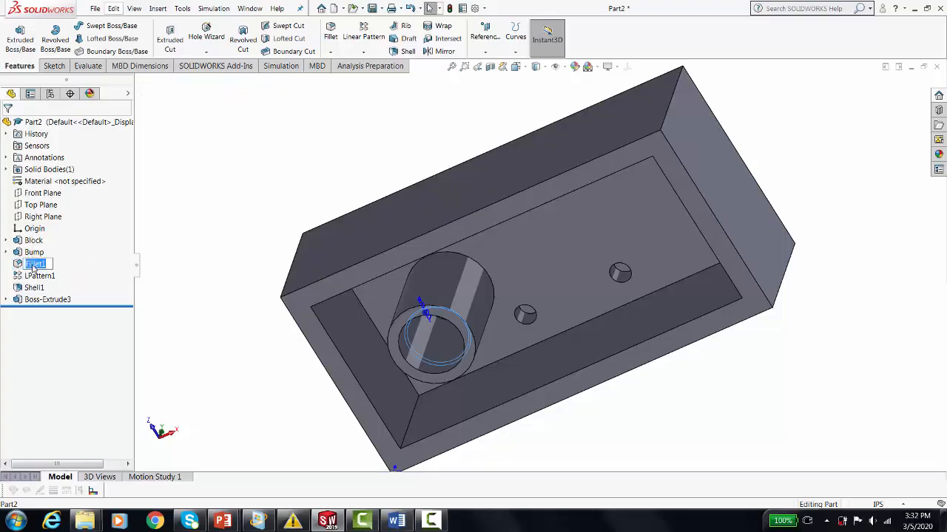
text(BumpFillet)
click(37, 275)
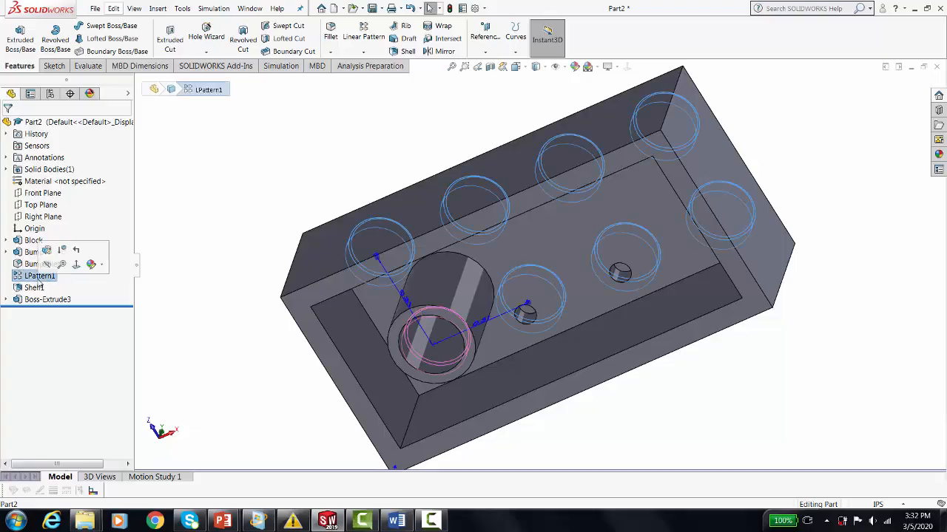
click(34, 277)
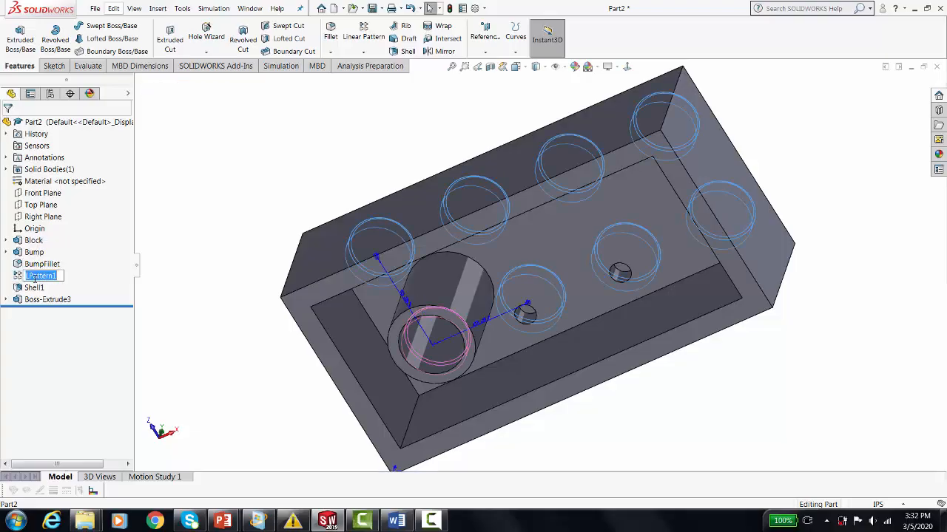
text(BumpPattern)
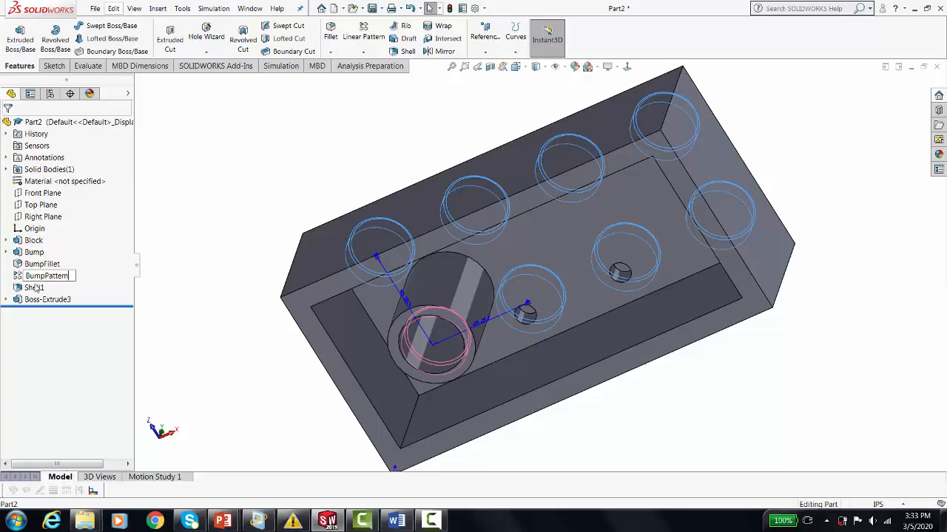
key(Return)
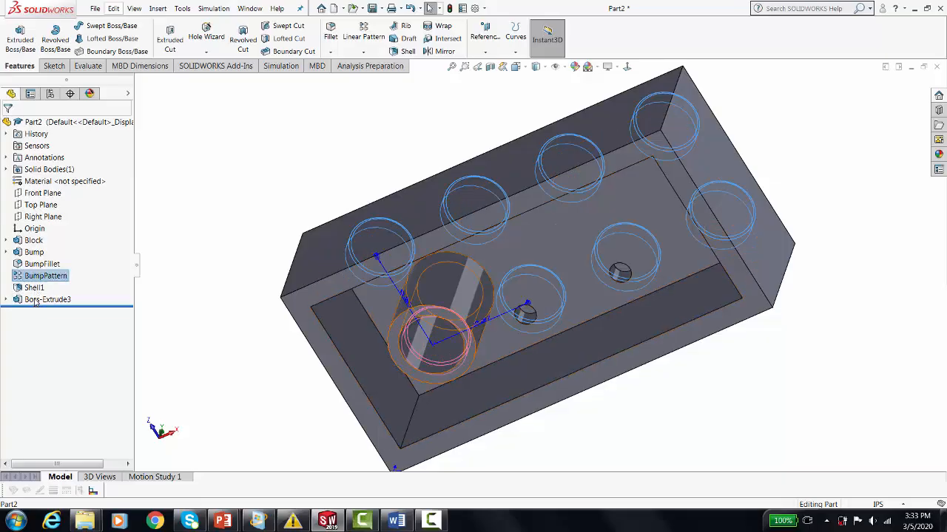
Rename the hollow cylinder extrusion inside the shell as Tube.
click(35, 301)
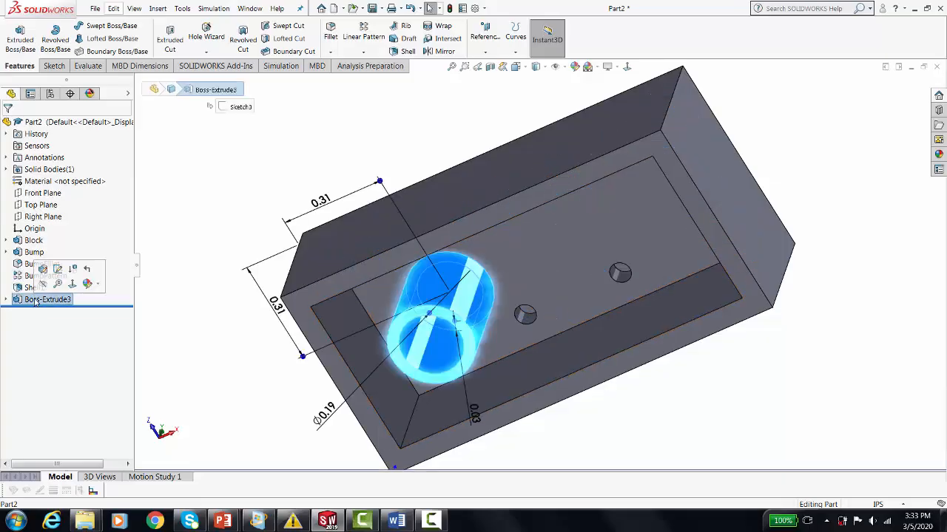
click(36, 300)
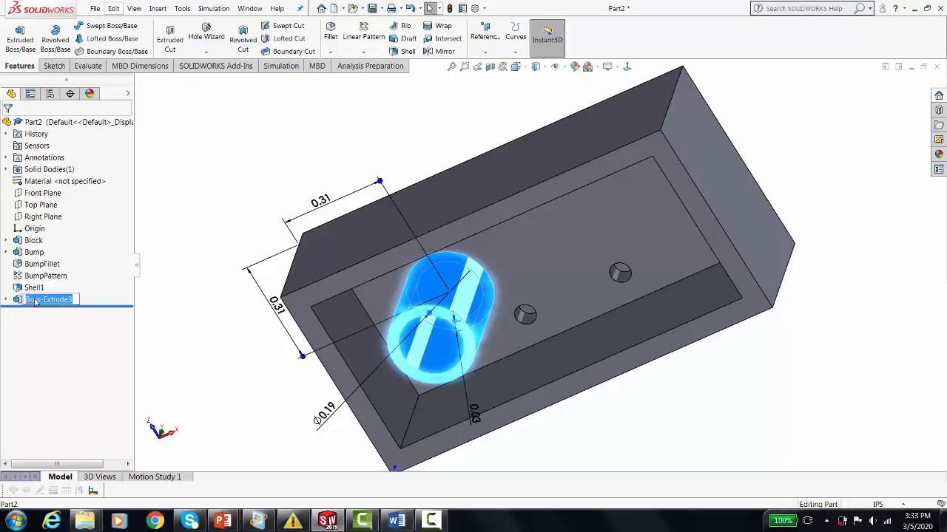
text(Tube)
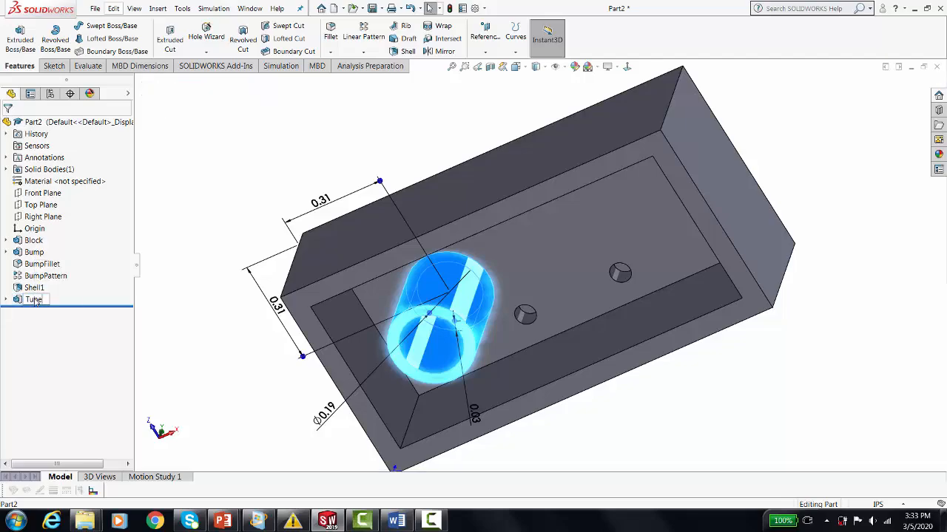
key(Return)
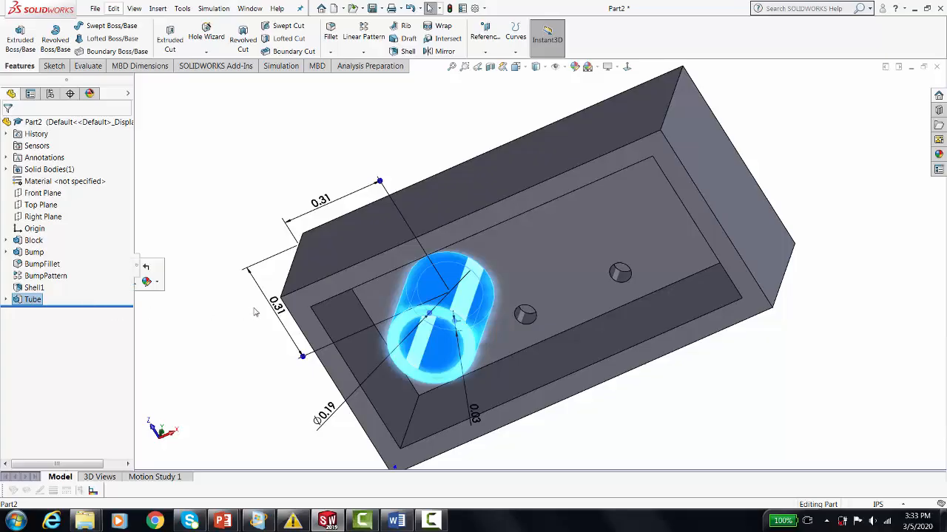
click(241, 149)
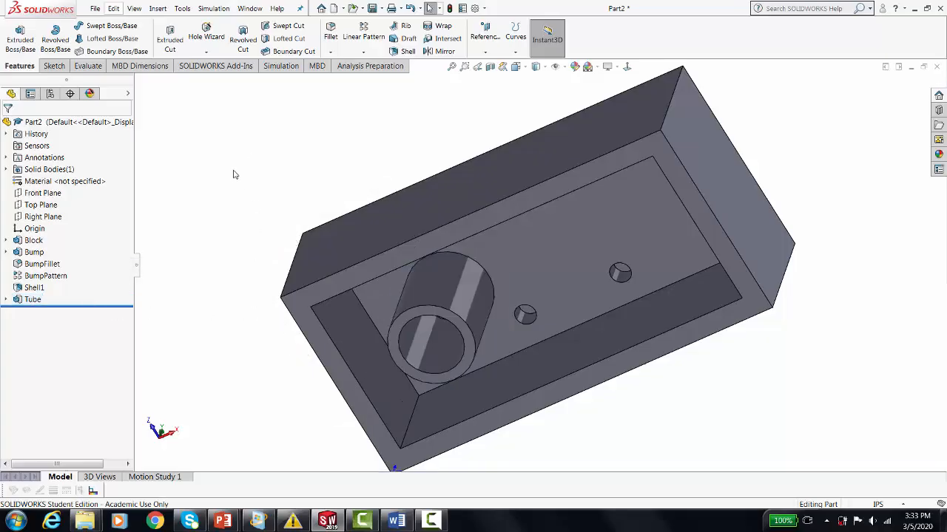
Start a linear pattern of the Tube feature along the block's long edge with 0.3125 in spacing and 3 instances.
click(365, 39)
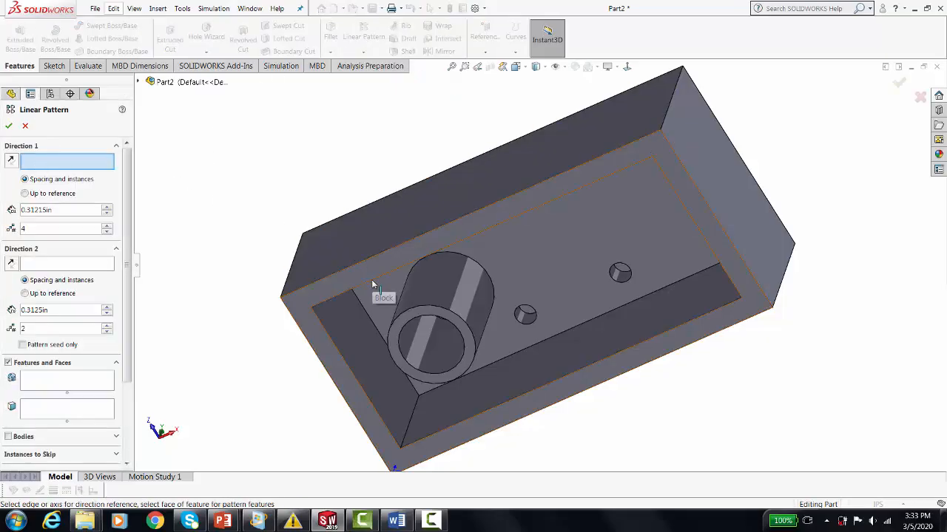
click(359, 264)
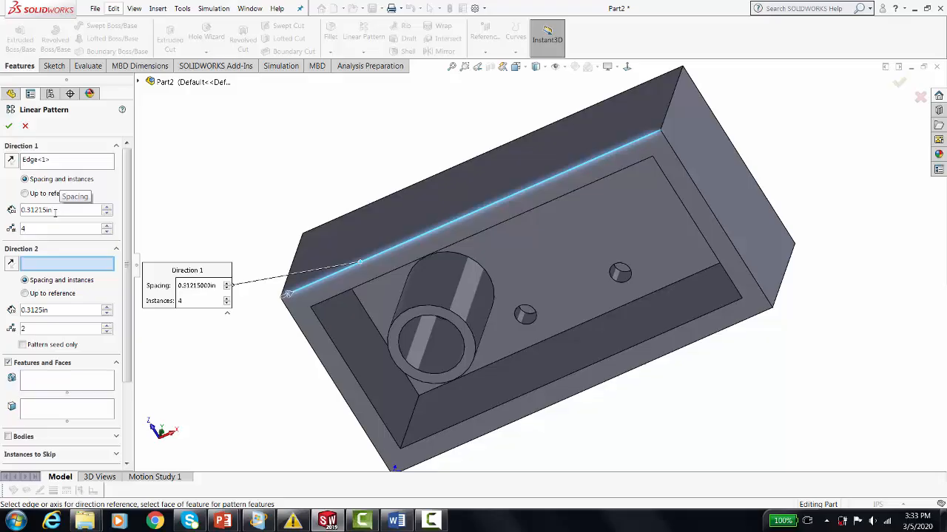
drag(55, 212, 19, 210)
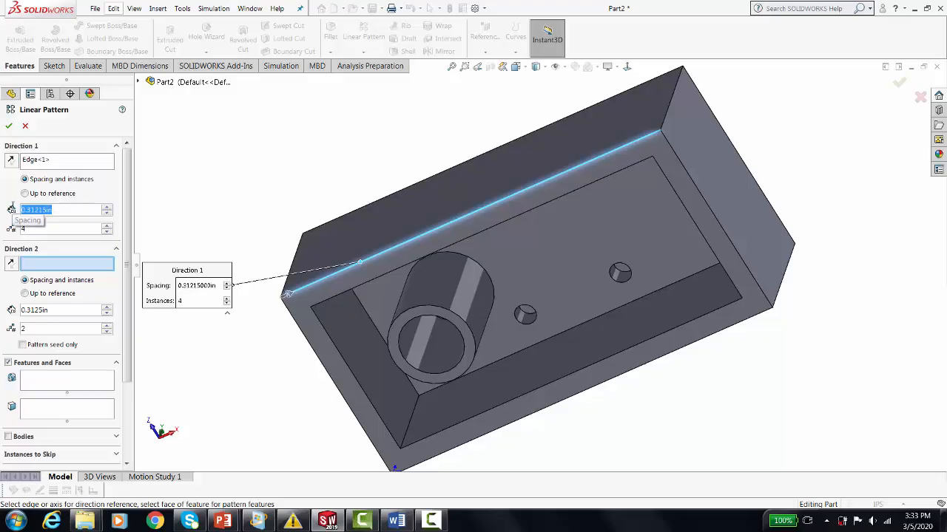
key(BackSpace)
text(.3125)
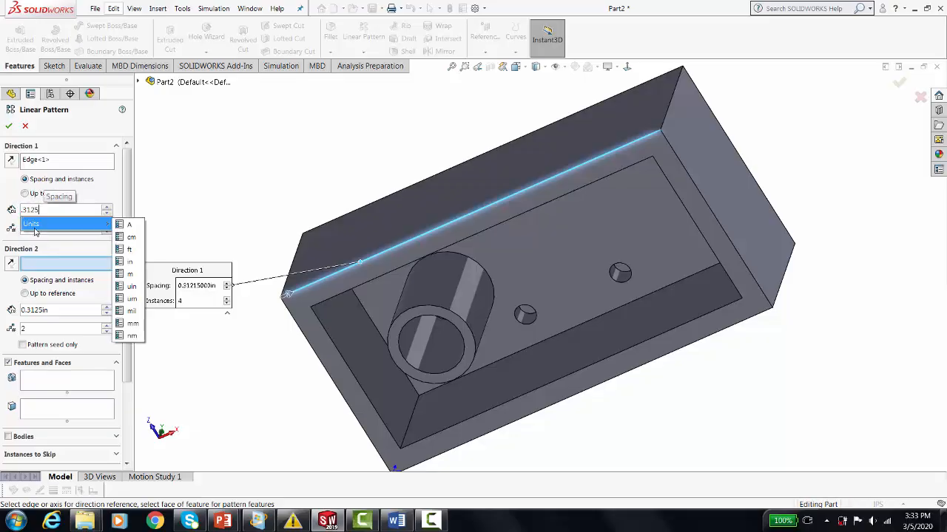
click(35, 242)
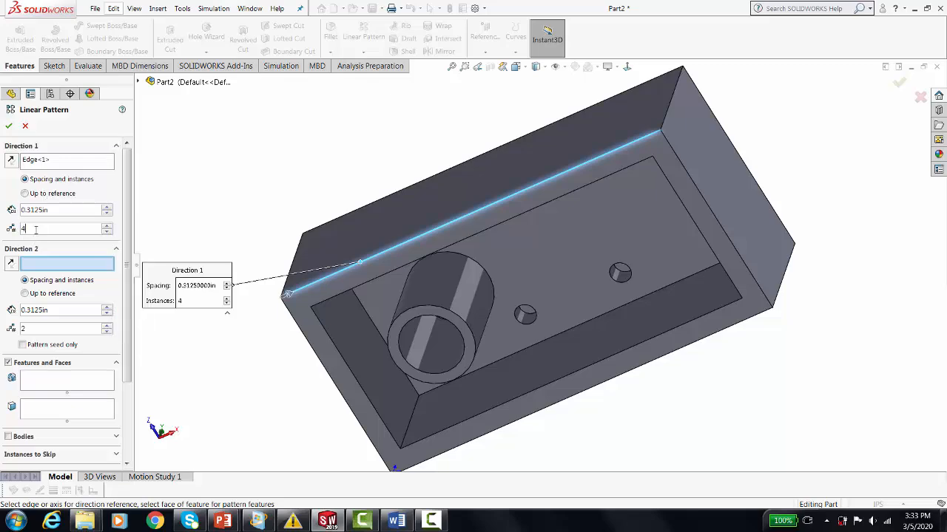
text(3)
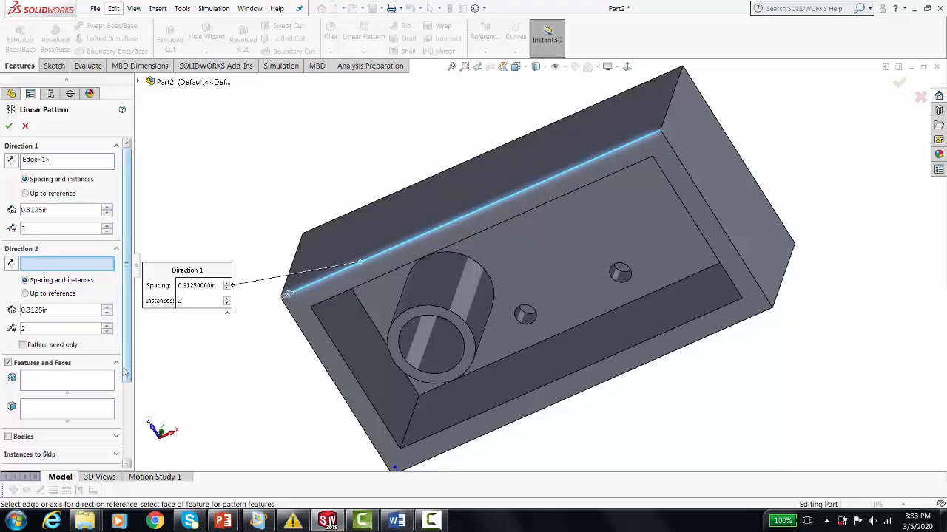
click(47, 380)
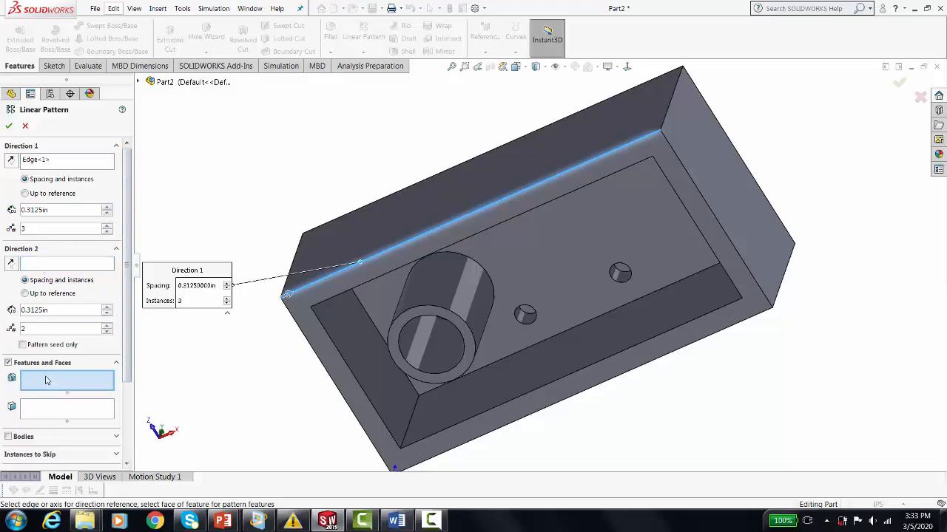
click(453, 296)
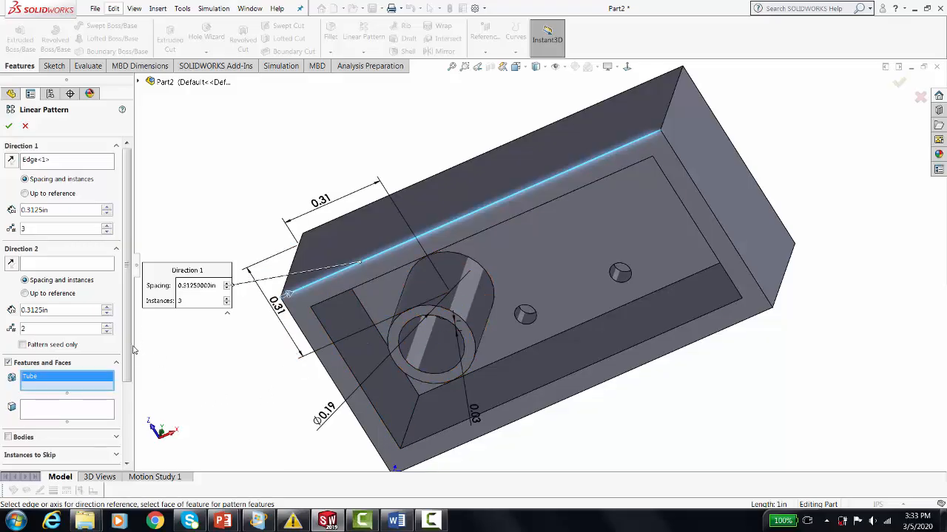
Use the block's short edge as the tube pattern's second direction, with a single instance.
scroll(131, 356, down, 4)
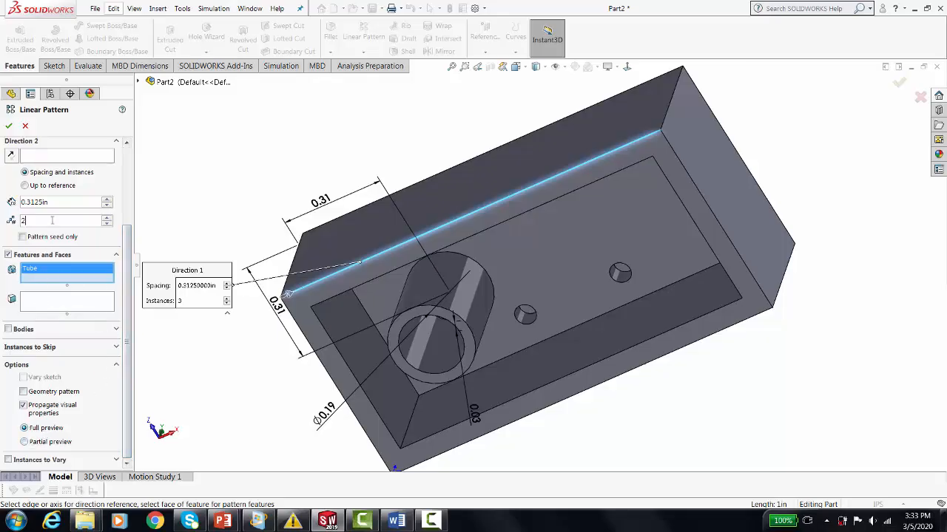
scroll(67, 236, up, 3)
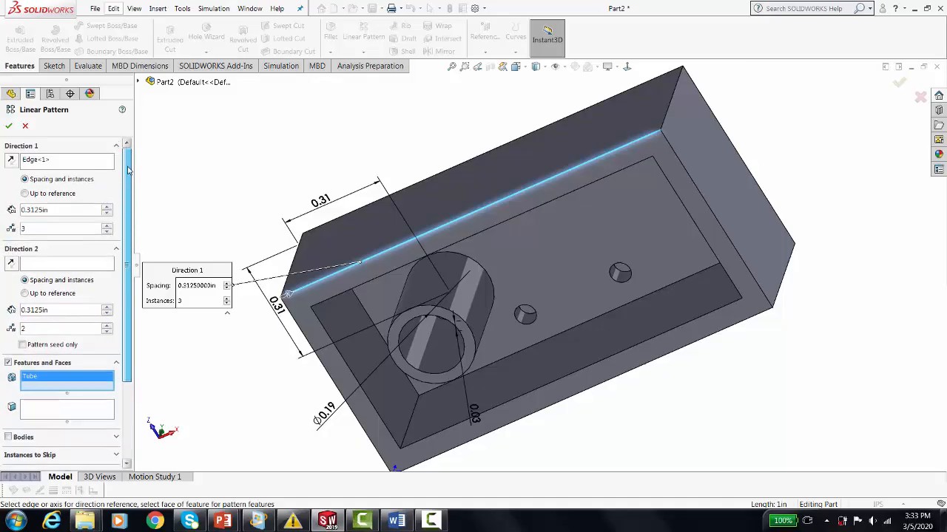
click(31, 269)
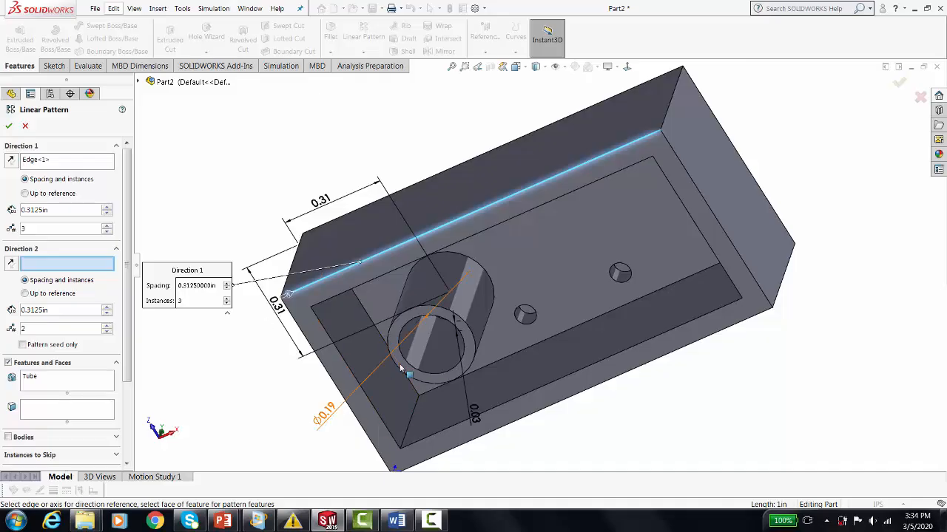
click(326, 372)
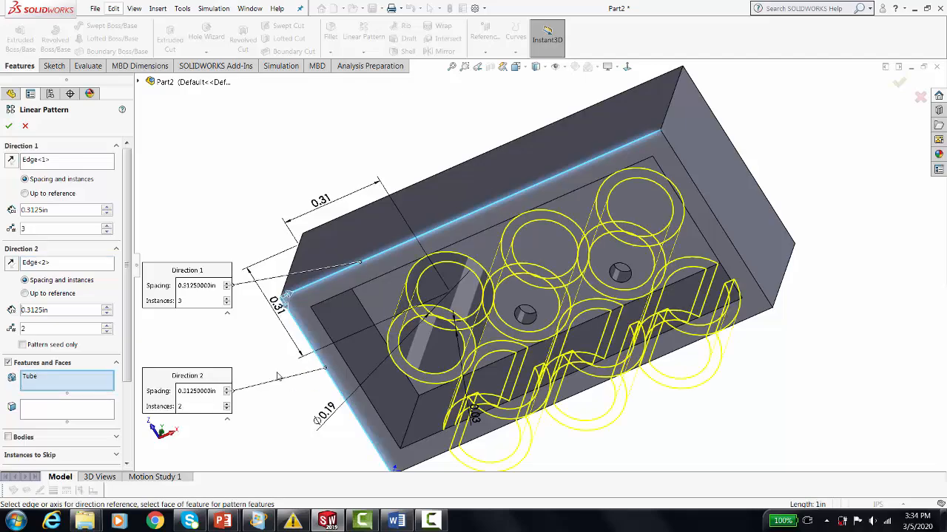
click(50, 332)
text(1)
click(42, 415)
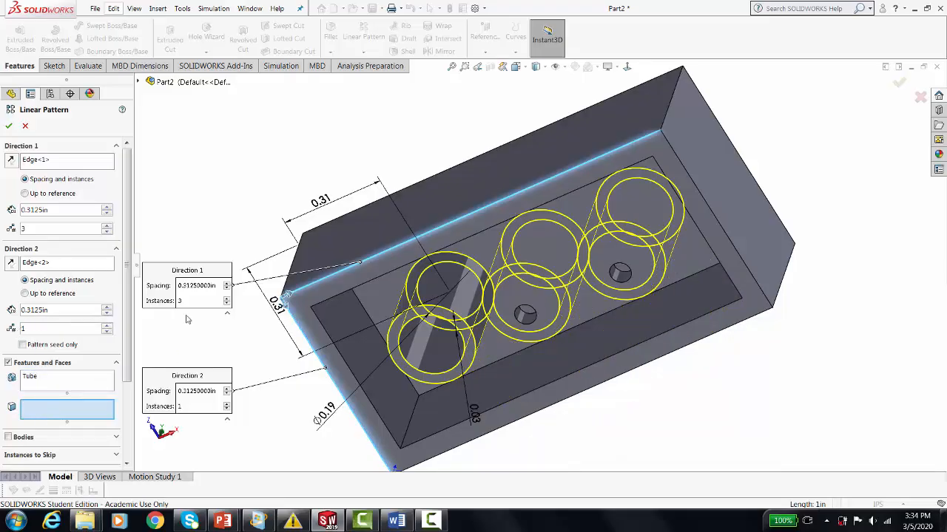
Try 2 instances in the second direction of the tube pattern and inspect the preview from below.
scroll(273, 262, up, 4)
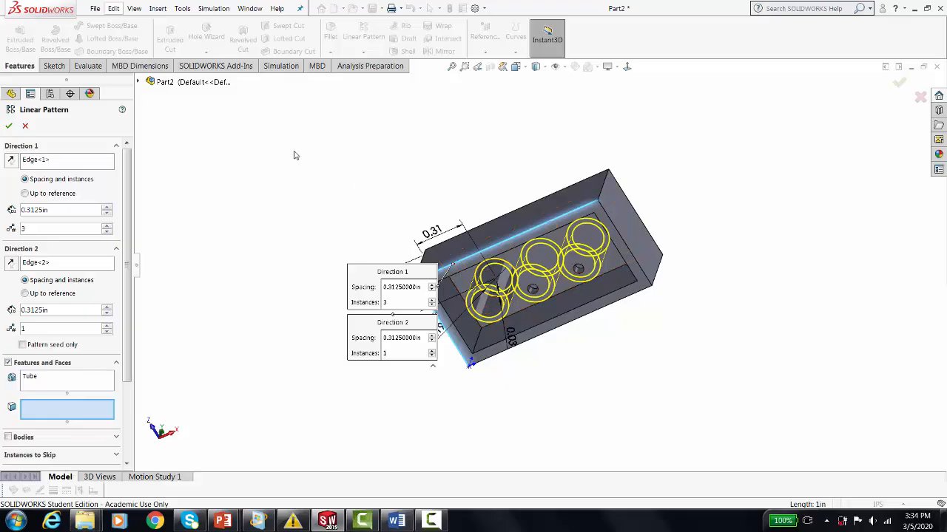
middle_drag(304, 161, 317, 199)
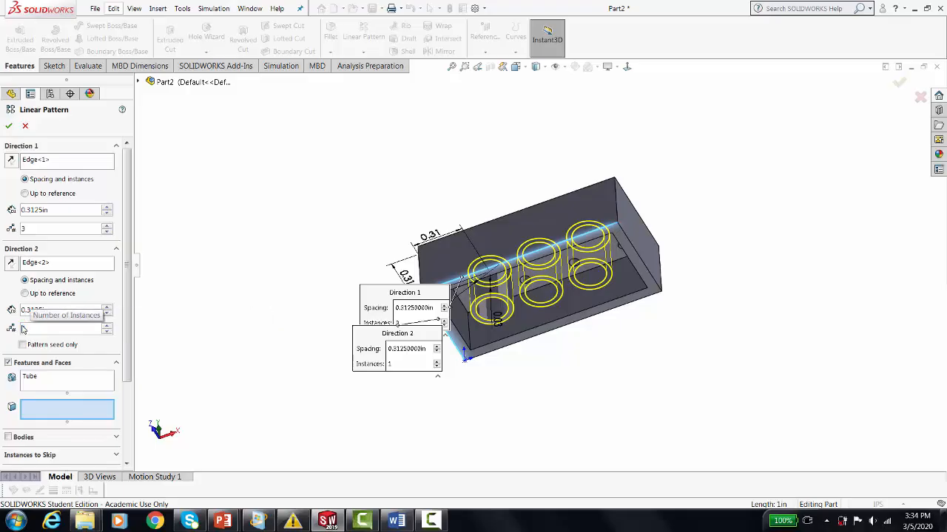
text(2)
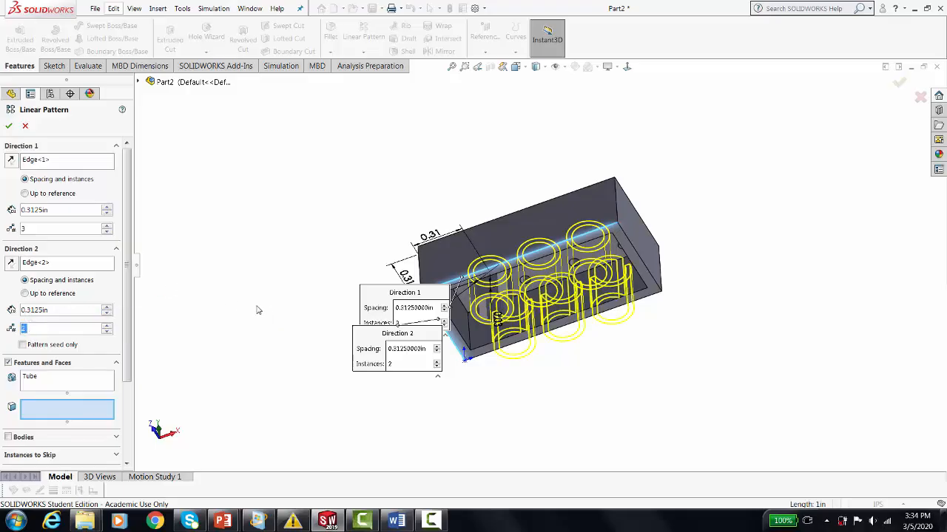
middle_drag(258, 310, 239, 307)
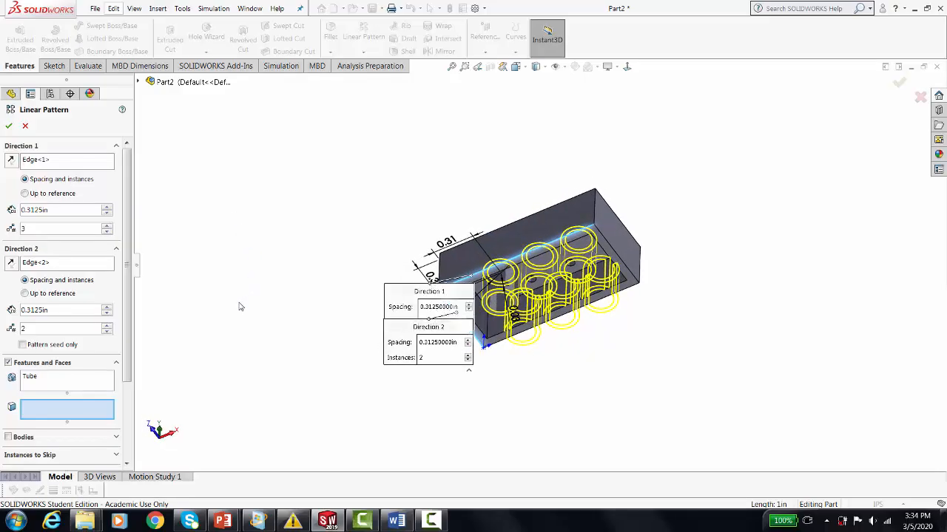
Set the second direction's instance count back to 1 and complete the tube pattern.
double_click(45, 328)
text(1)
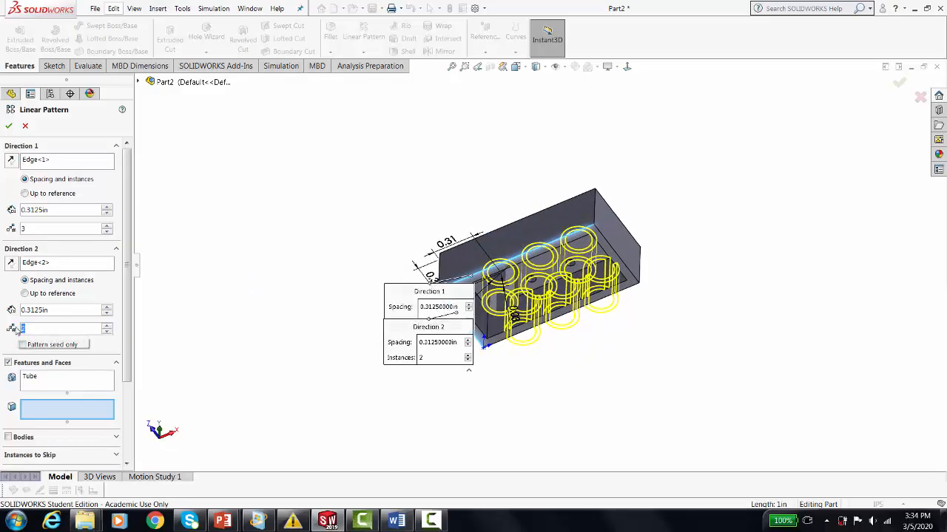
key(Return)
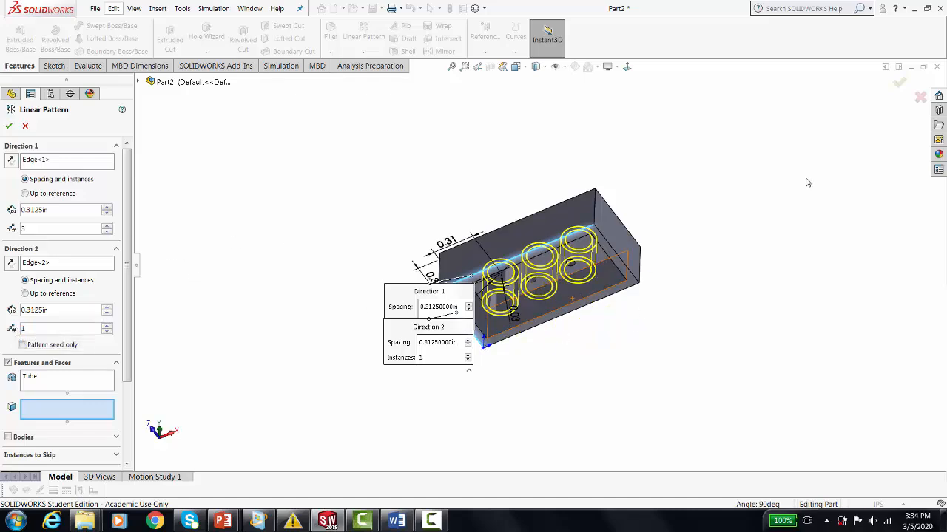
click(899, 83)
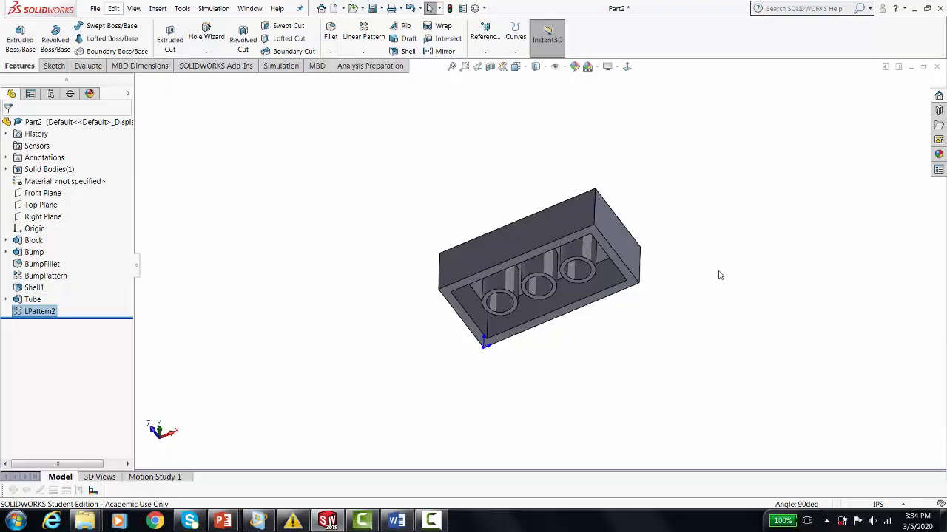
Apply the standard bright red color to the whole part, including all bosses.
middle_drag(719, 275, 673, 360)
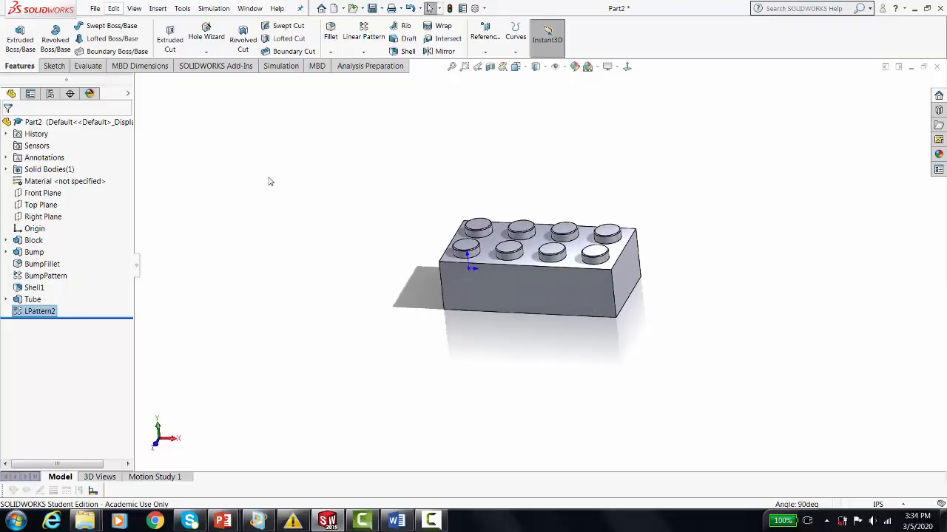
click(90, 93)
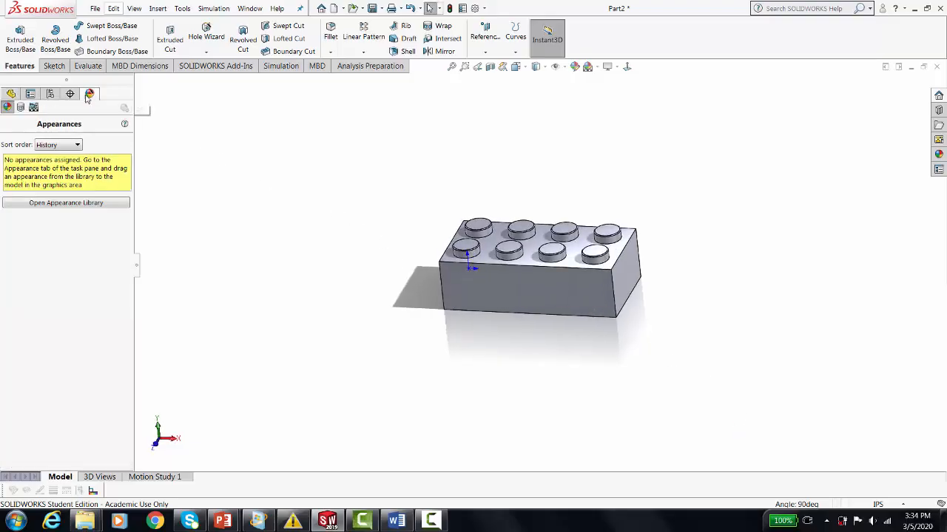
click(544, 283)
right_click(555, 285)
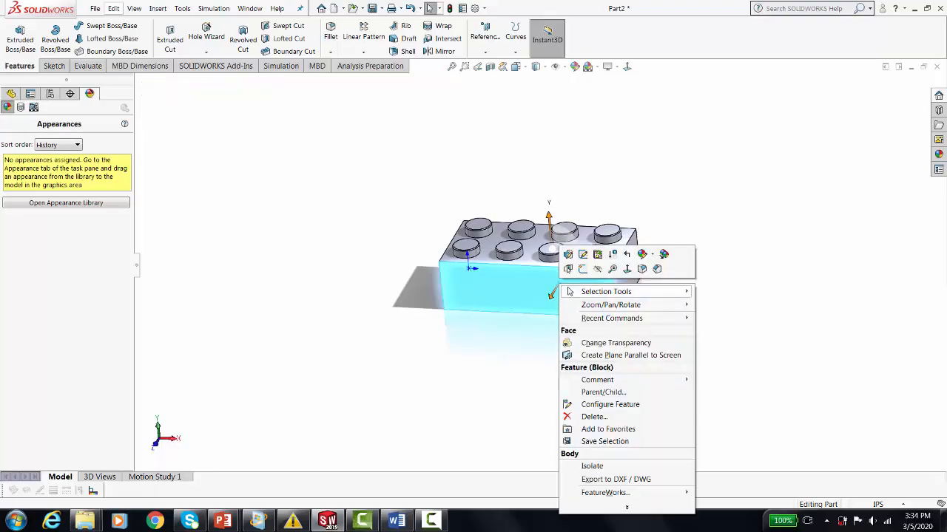
click(642, 255)
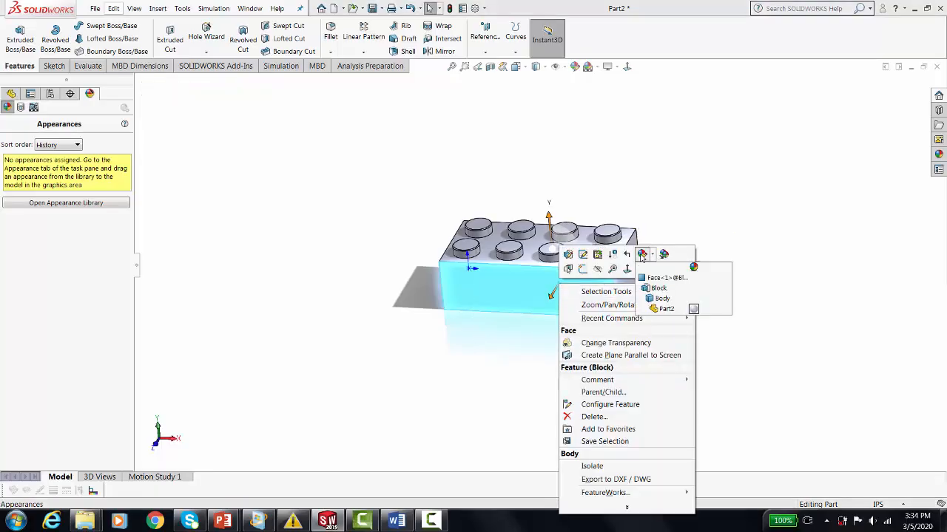
click(665, 309)
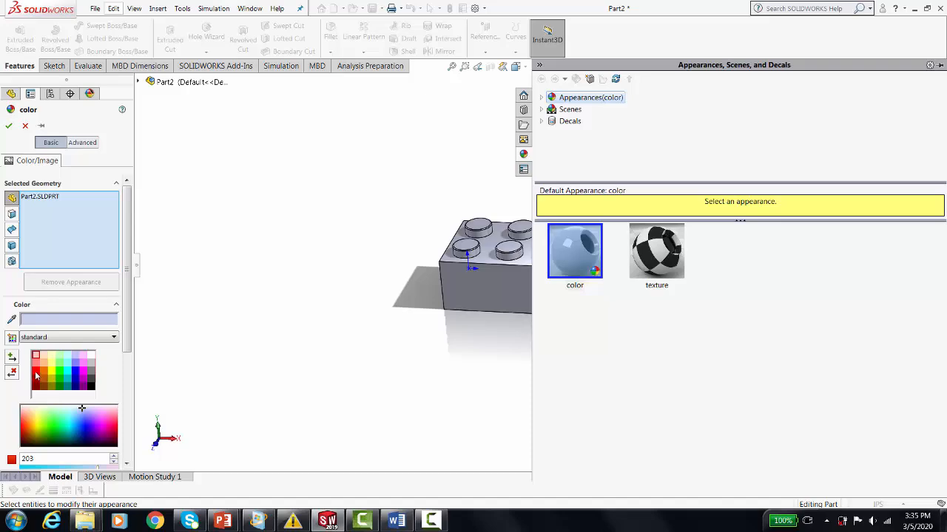
click(35, 376)
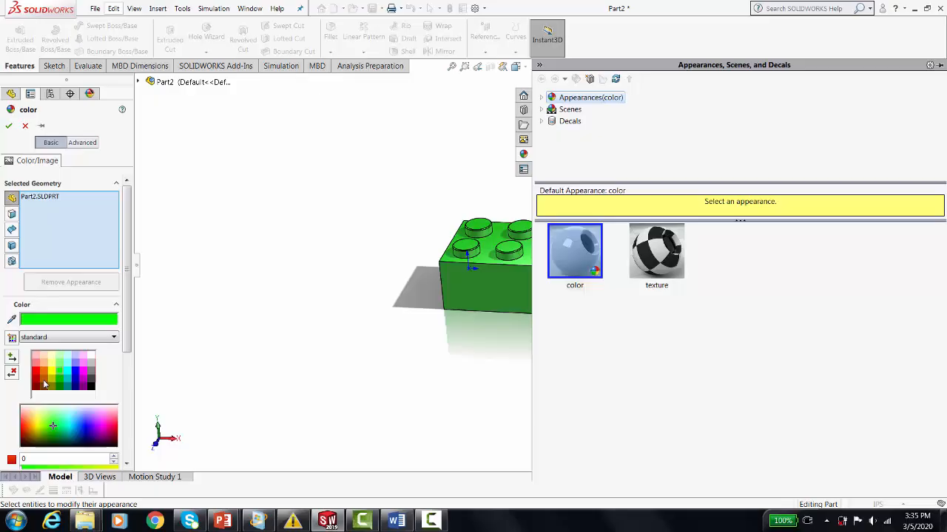
click(39, 375)
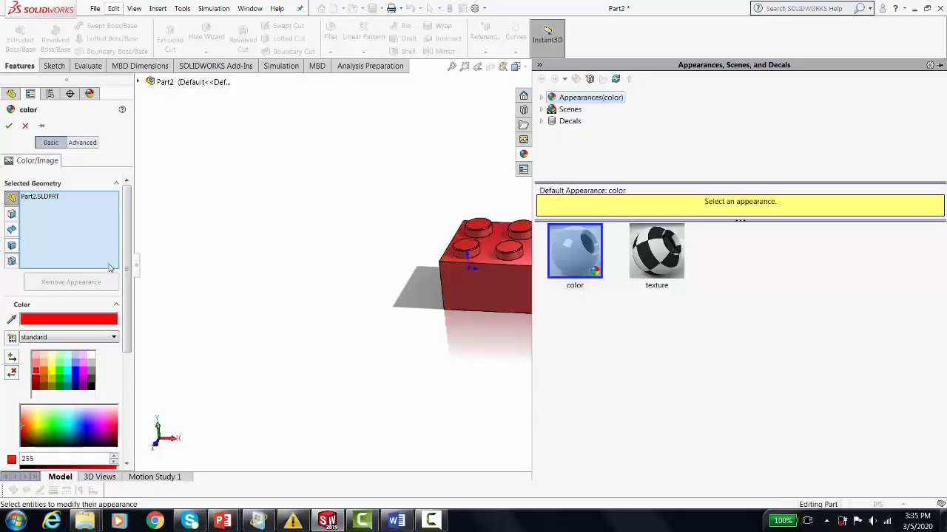
click(9, 127)
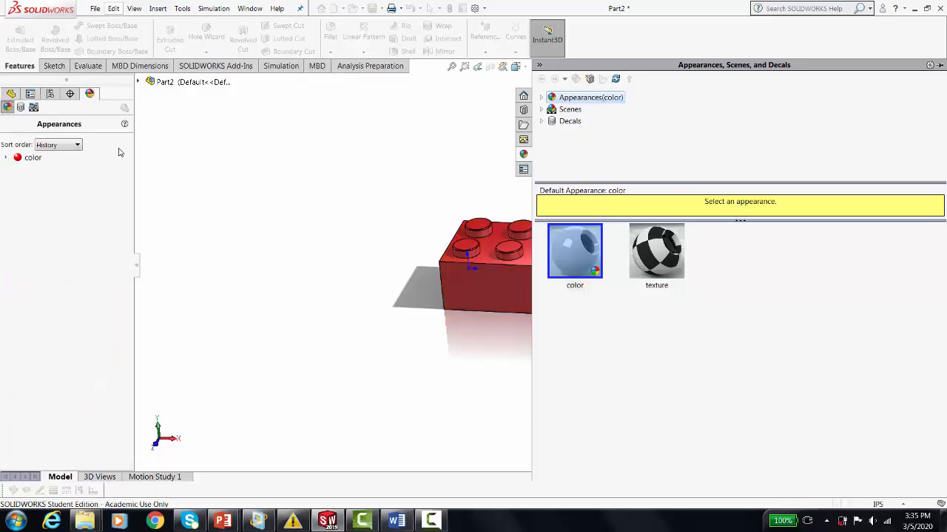
click(312, 224)
scroll(348, 214, up, 3)
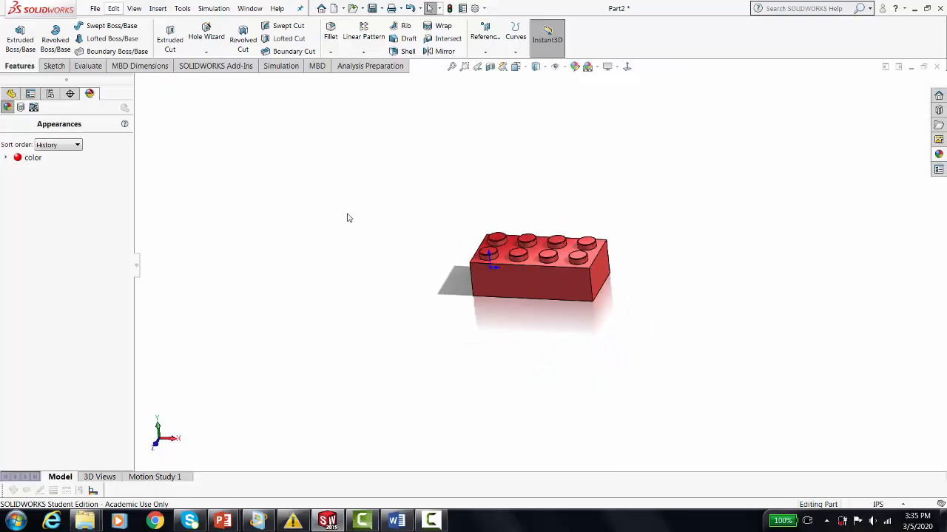
Move the block's length dimension clear of the model and set the length to 2.5 in.
scroll(669, 235, down, 2)
middle_drag(606, 278, 571, 266)
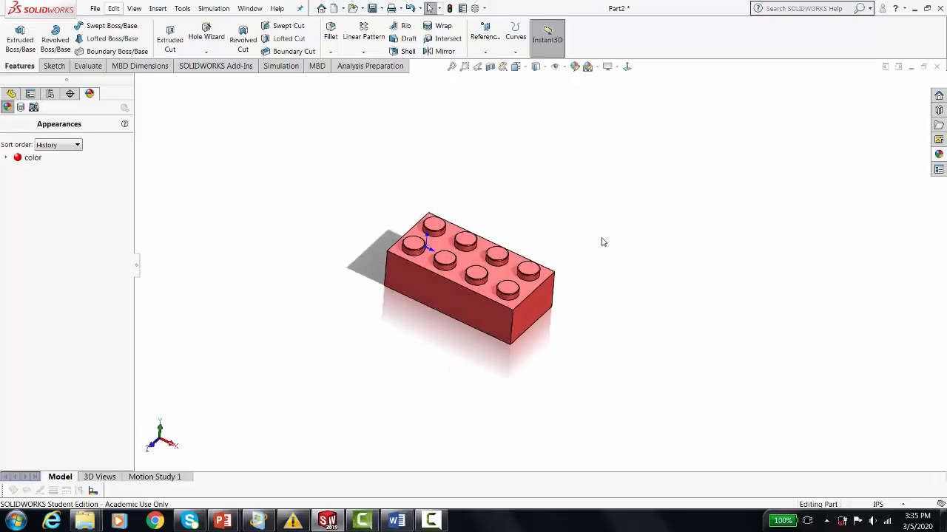
scroll(602, 241, down, 3)
scroll(434, 279, up, 3)
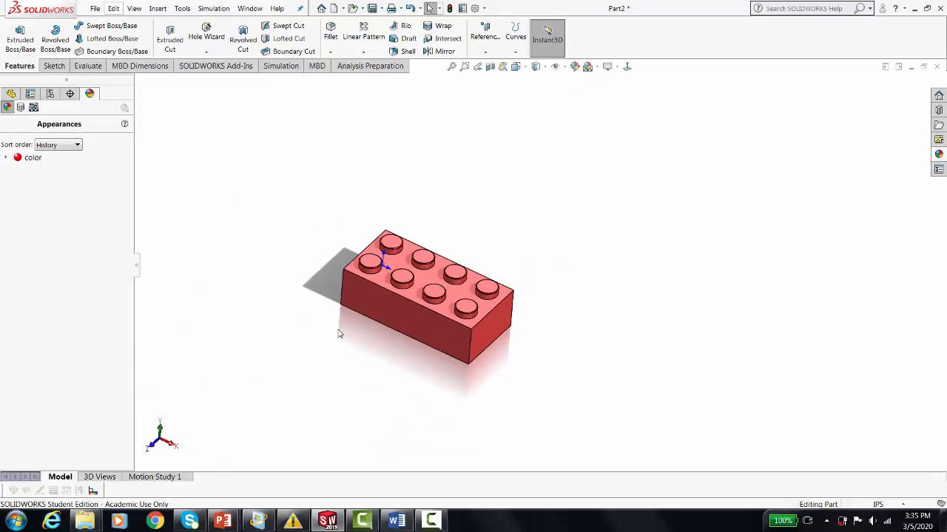
click(411, 308)
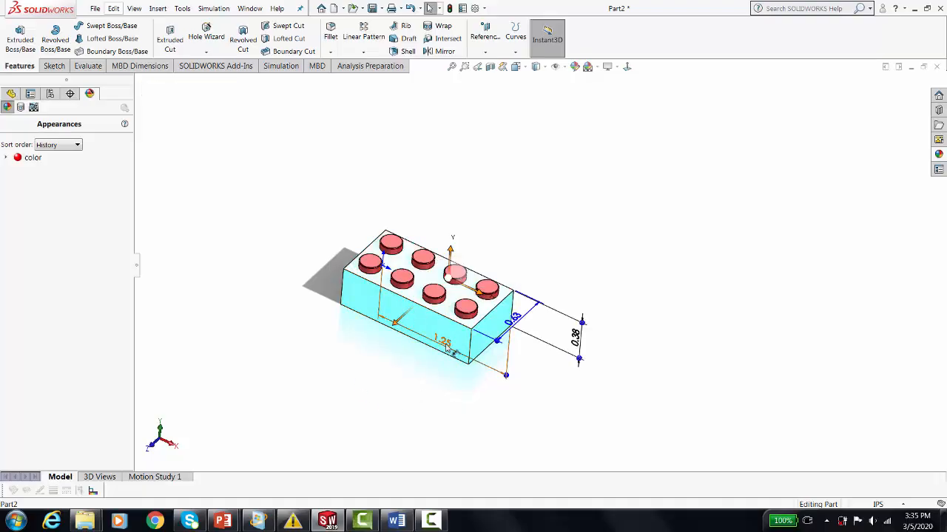
drag(446, 348, 424, 394)
click(424, 394)
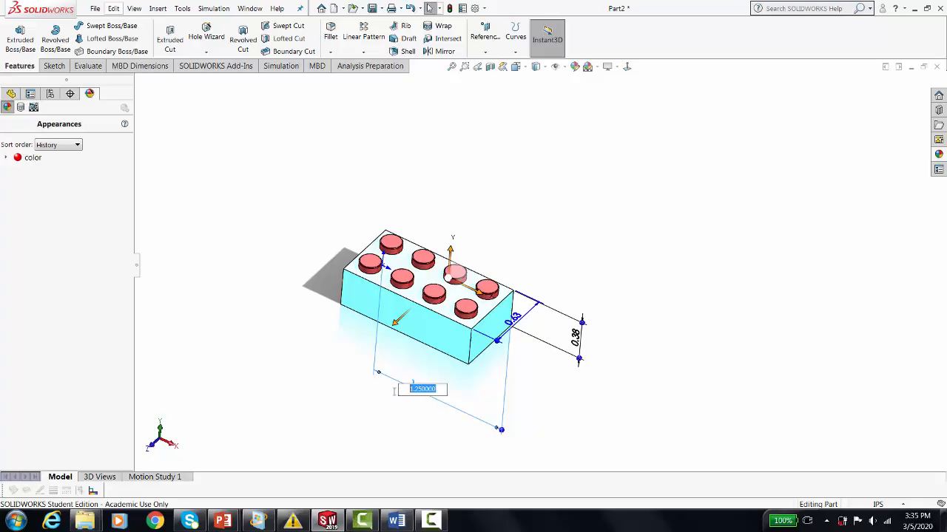
text(2.5)
key(Return)
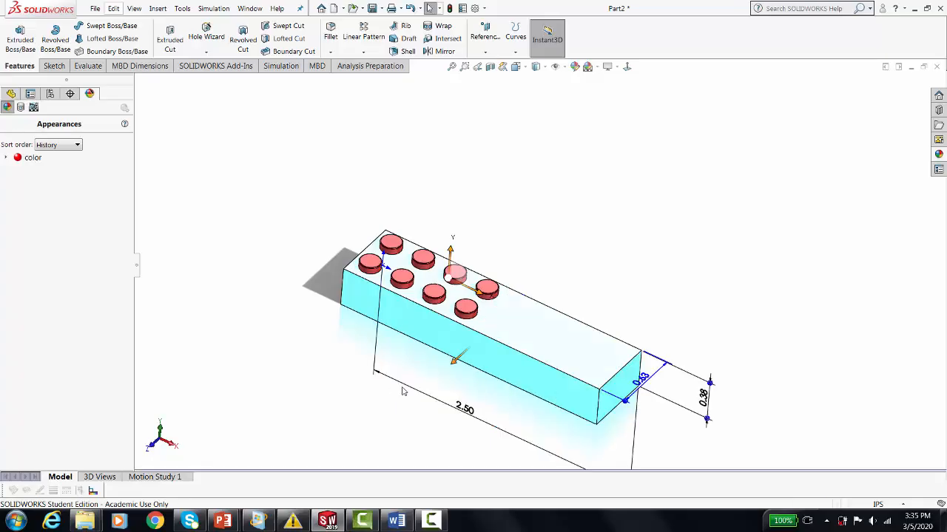
Set the block's width to 1.25 in and rebuild the part.
double_click(642, 379)
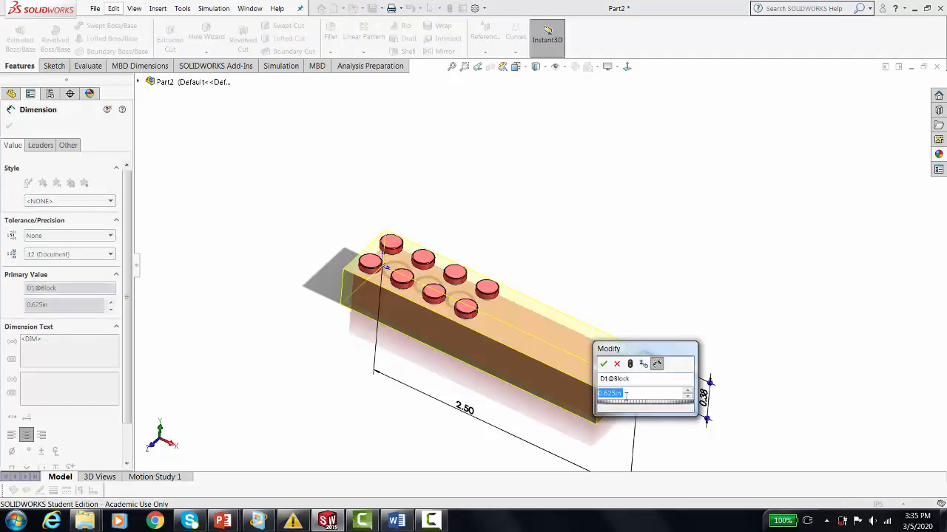
drag(625, 396, 600, 395)
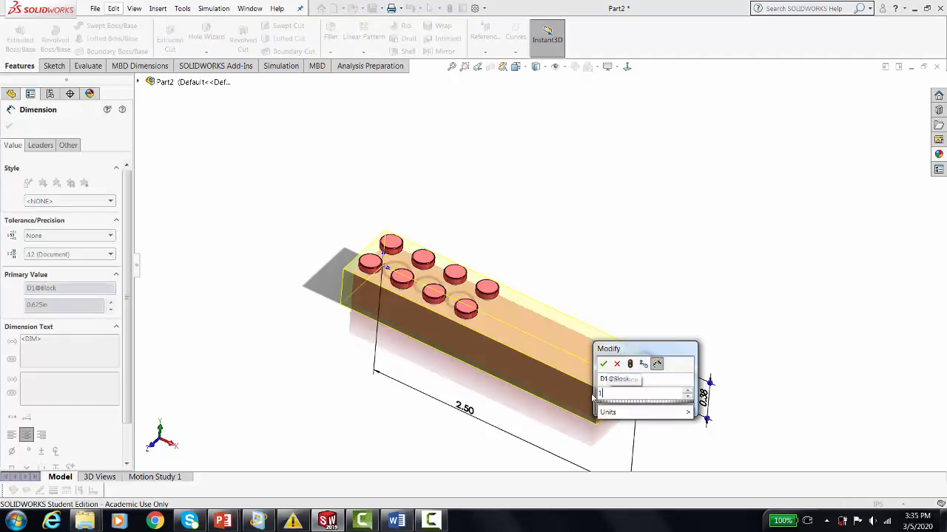
text(1.25)
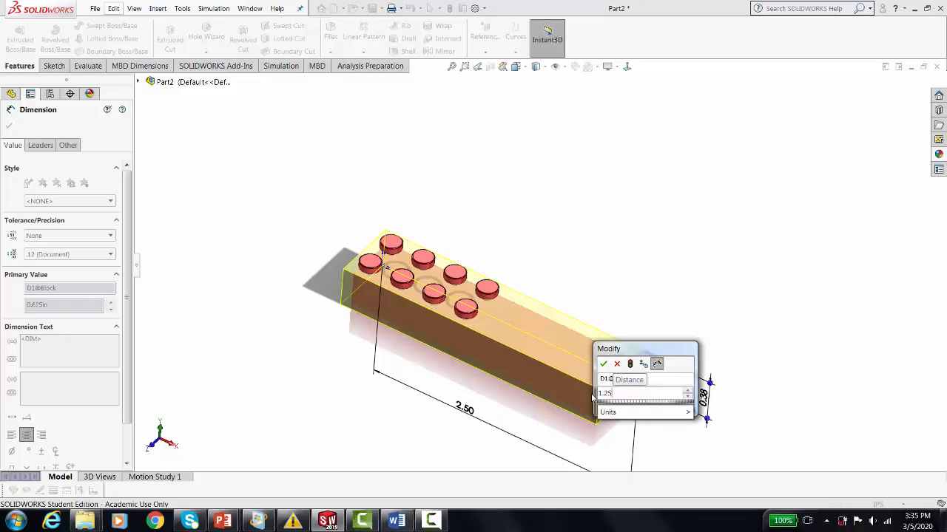
key(Return)
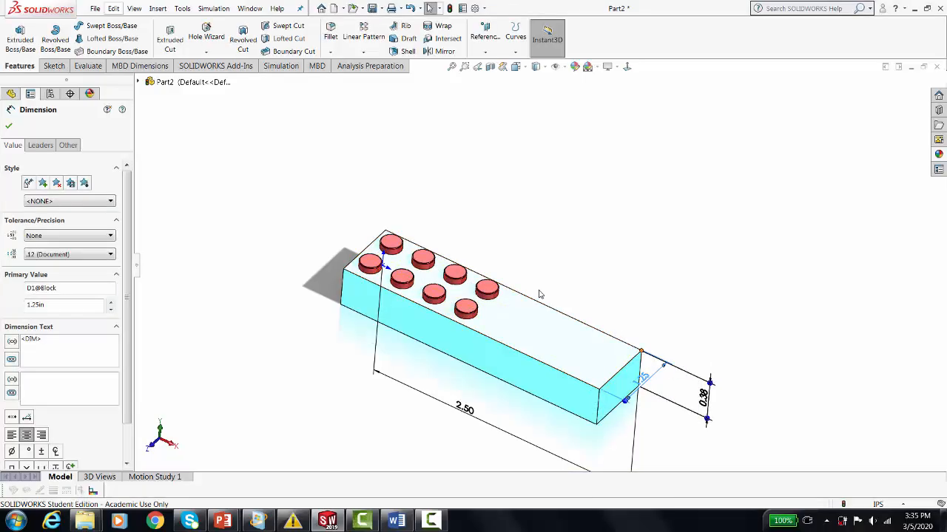
click(462, 130)
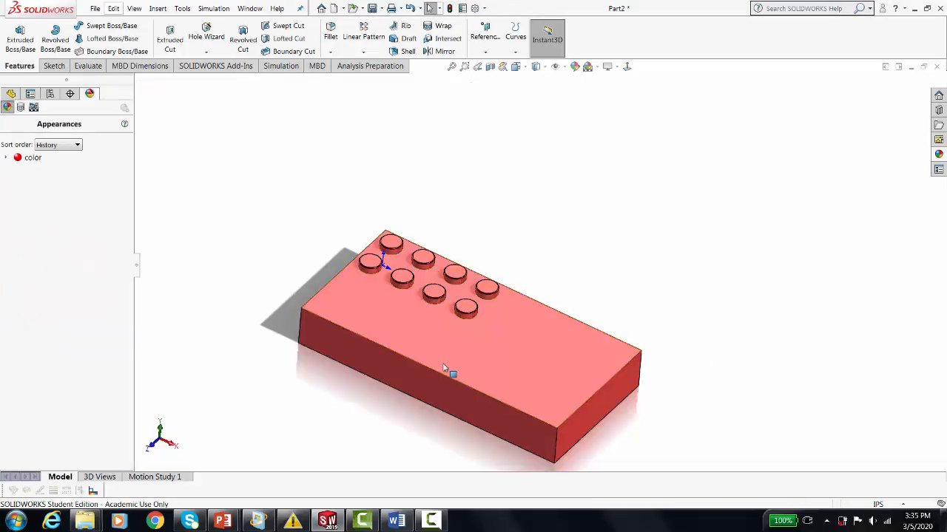
Edit BumpPattern to have 8 instances in the first direction and 4 in the second.
mouse_move(338, 412)
middle_down()
mouse_move(372, 130)
mouse_move(366, 161)
mouse_move(360, 140)
mouse_move(363, 173)
mouse_move(370, 158)
mouse_move(361, 397)
mouse_move(354, 405)
middle_up()
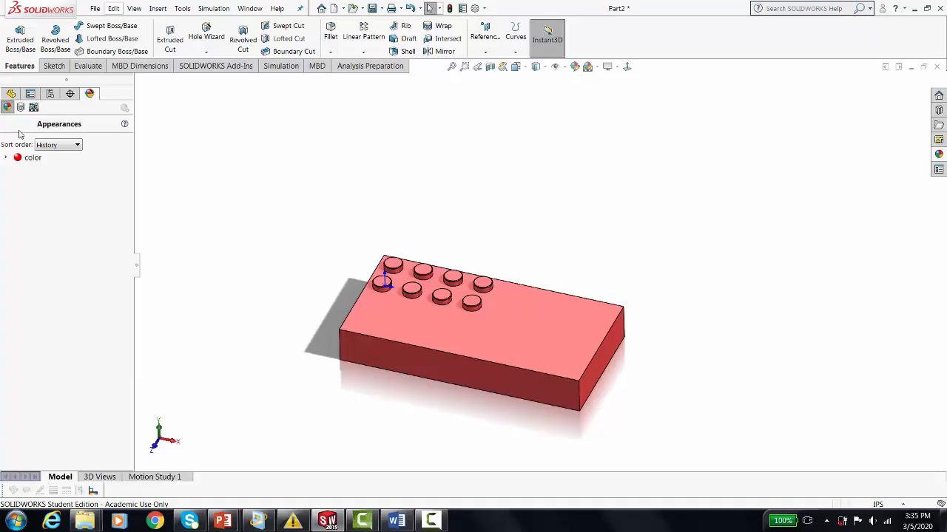
click(12, 94)
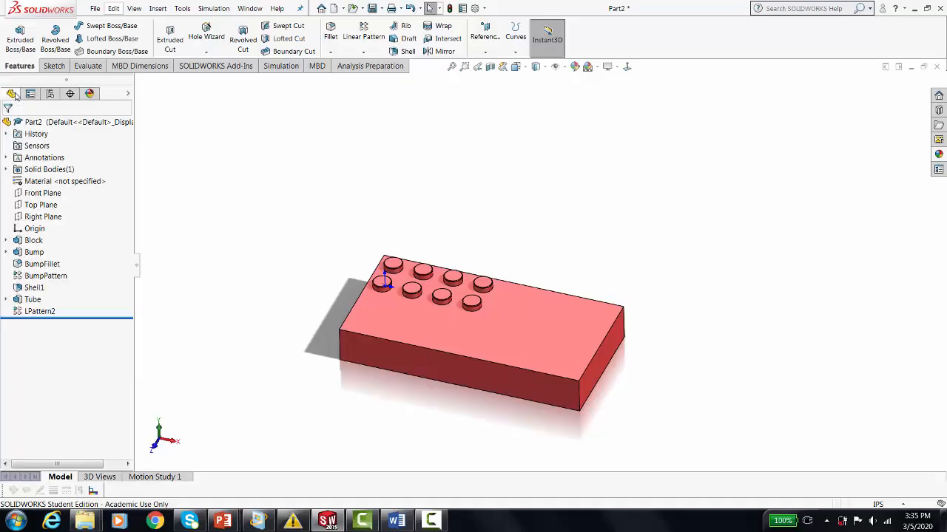
click(42, 276)
click(47, 244)
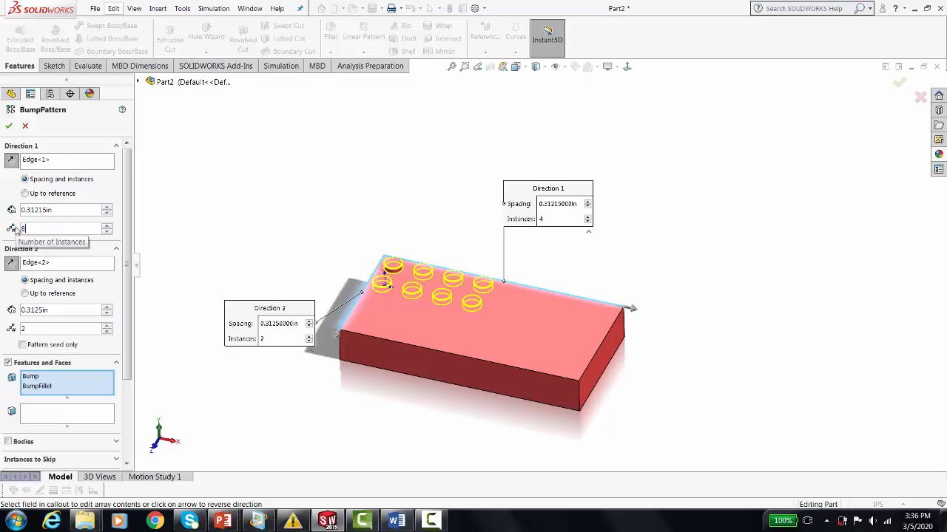
double_click(25, 328)
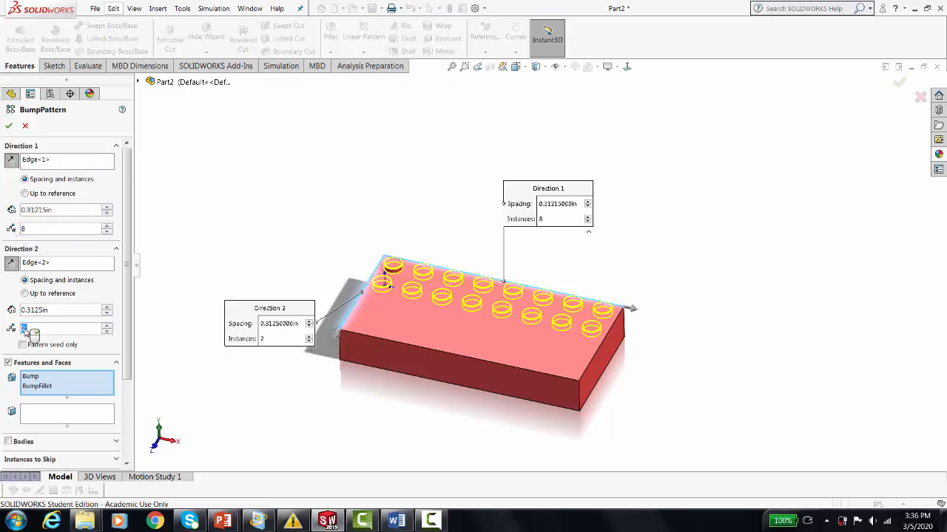
text(4)
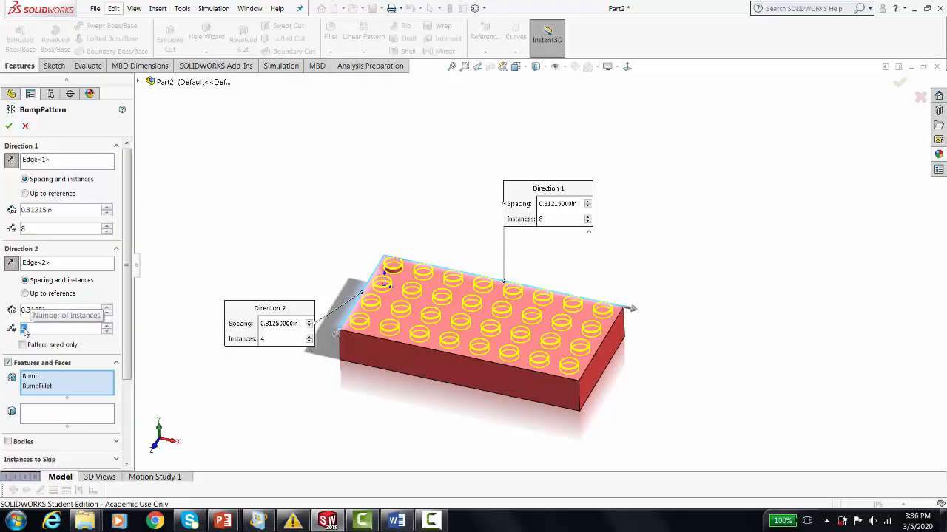
click(9, 127)
Rename the linear pattern of the underside tubes as TubePattern.
middle_drag(288, 359, 346, 161)
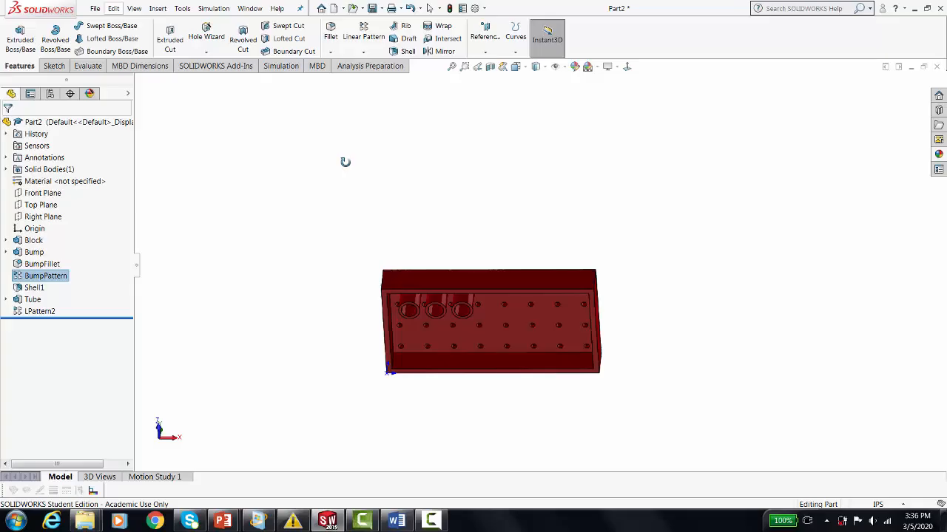
click(40, 312)
click(41, 312)
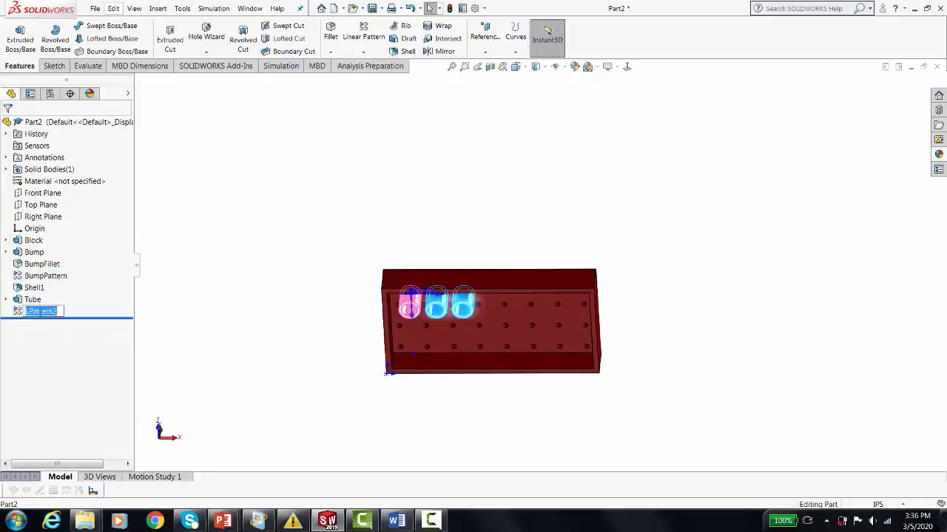
text(TubePattern)
key(Home)
key(Delete)
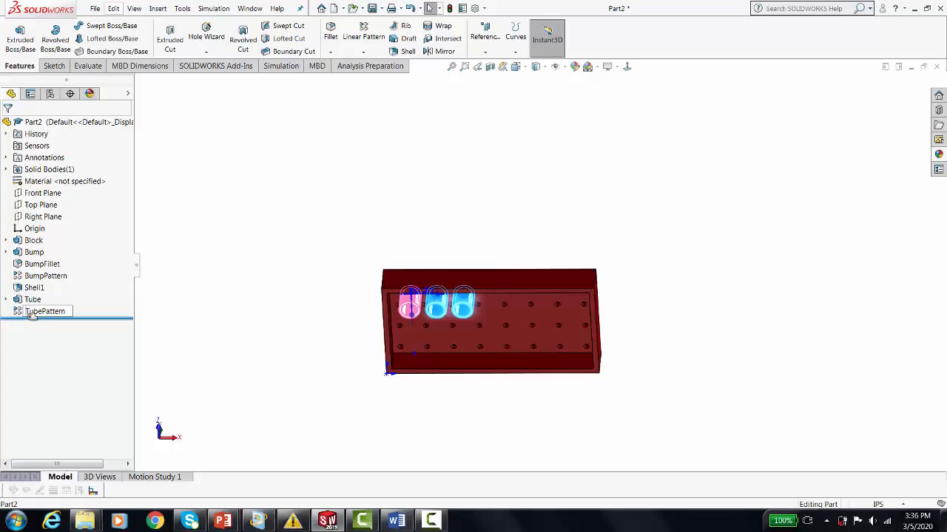
key(Return)
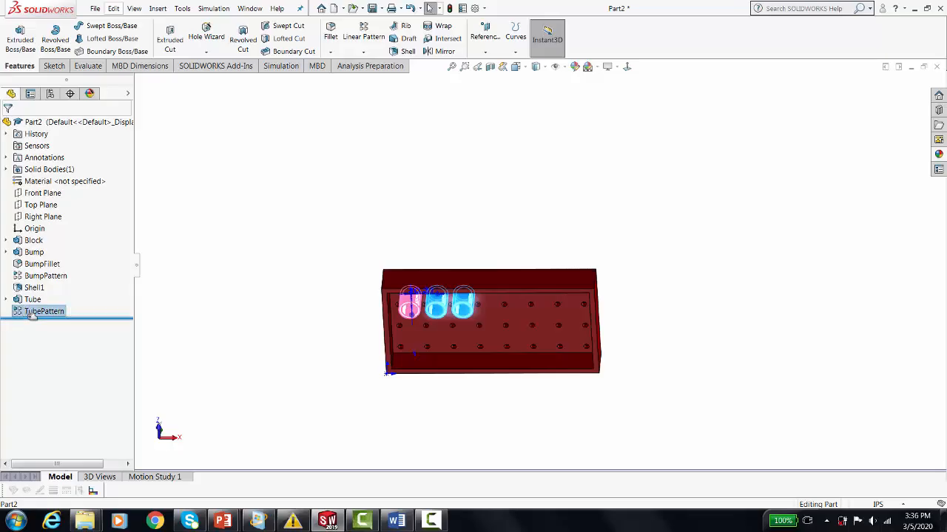
Edit TubePattern to have 7 instances in the first direction and 3 in the second.
click(31, 314)
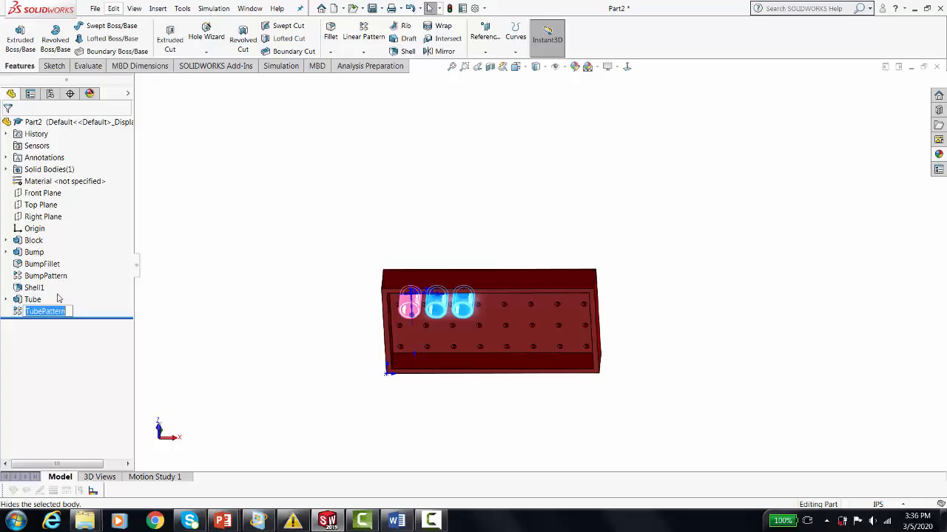
click(17, 313)
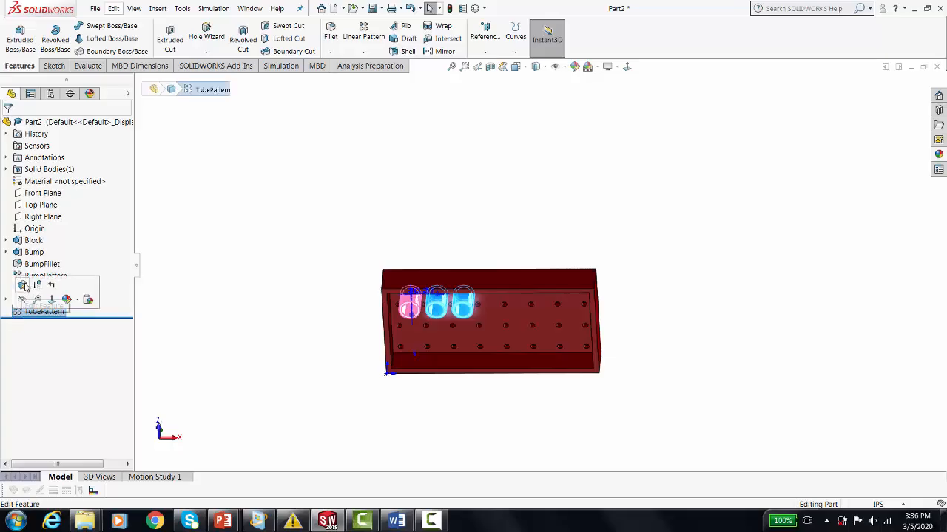
click(24, 285)
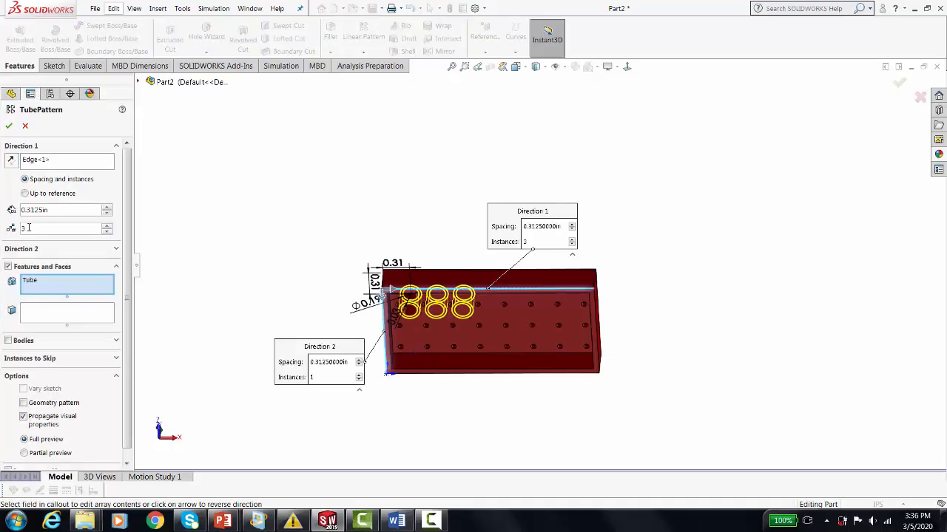
click(23, 229)
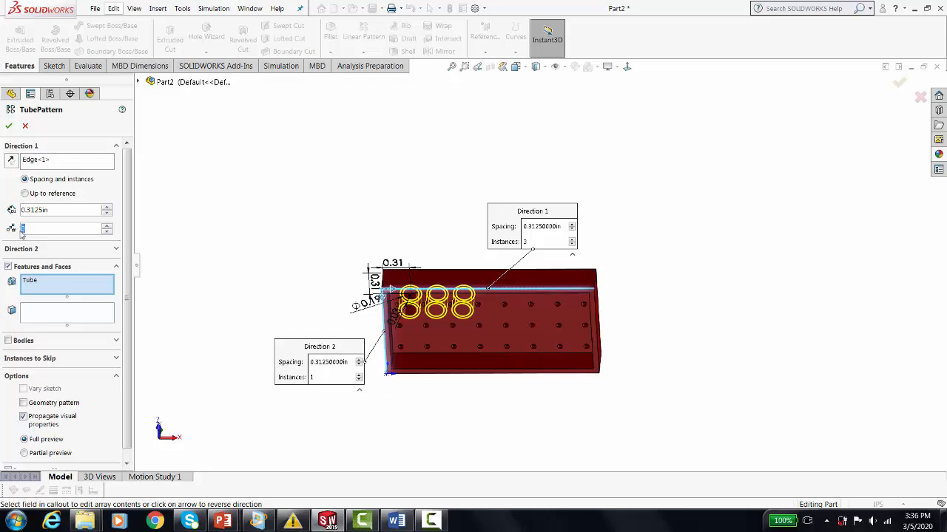
text(7)
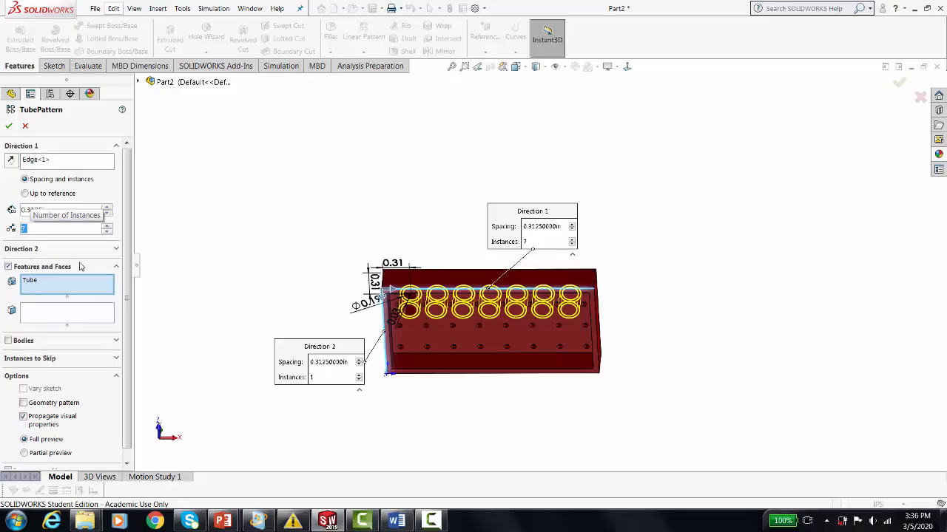
click(115, 249)
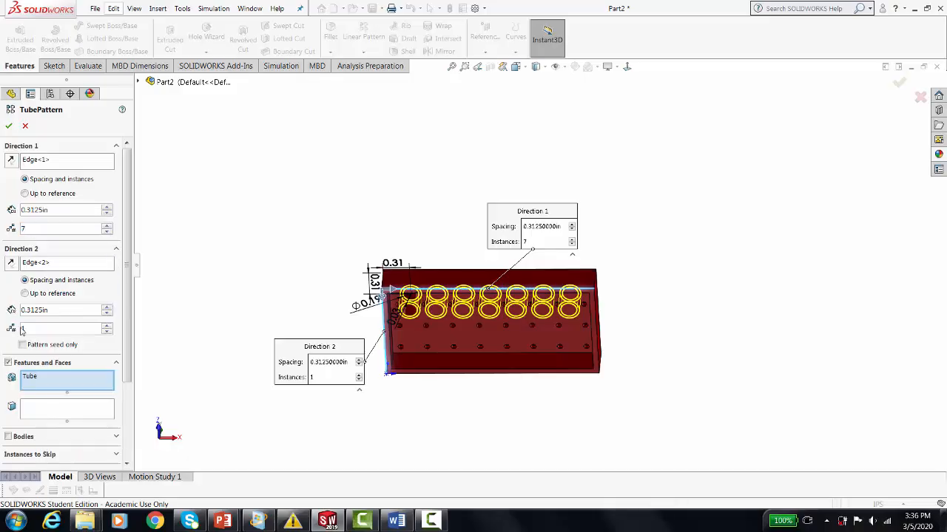
double_click(30, 327)
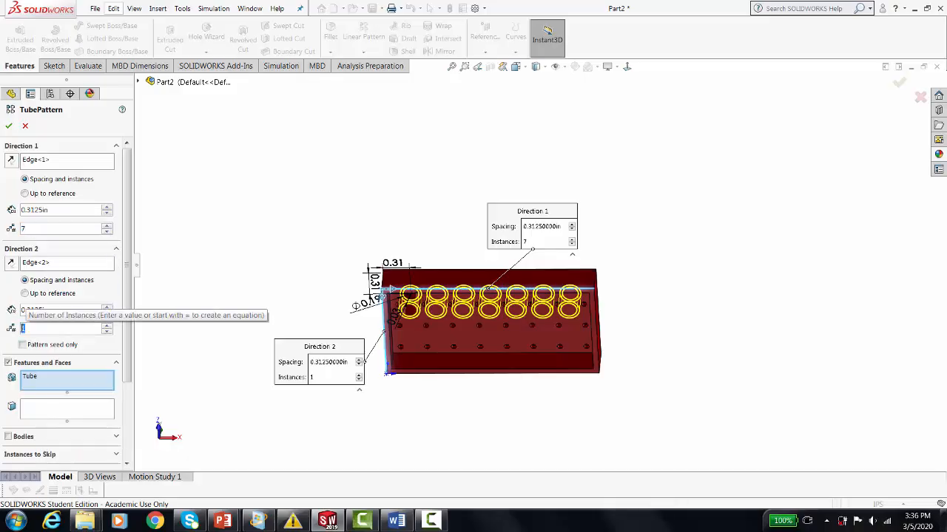
text(8)
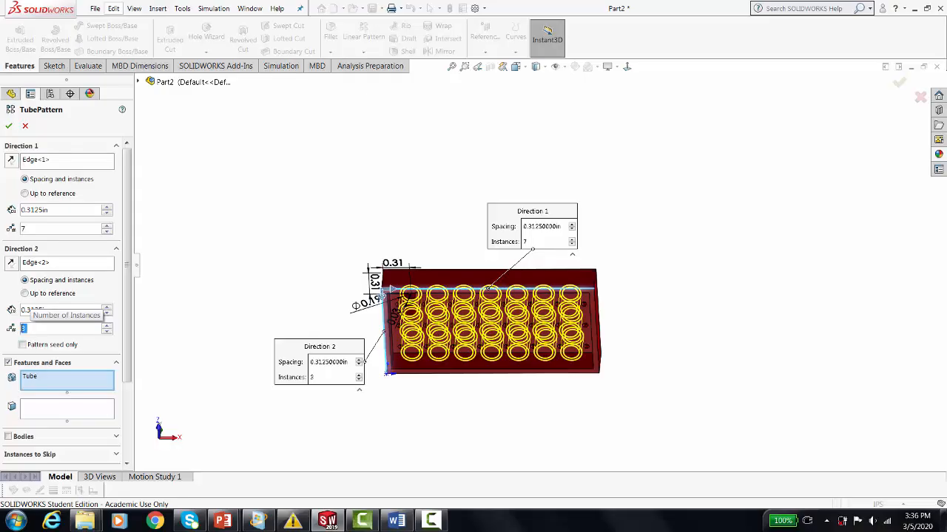
middle_drag(641, 342, 627, 361)
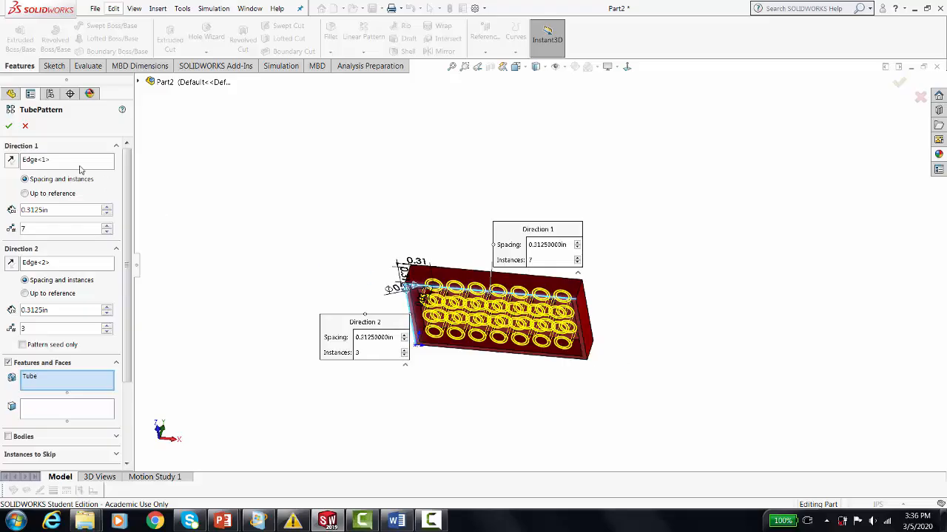
click(9, 126)
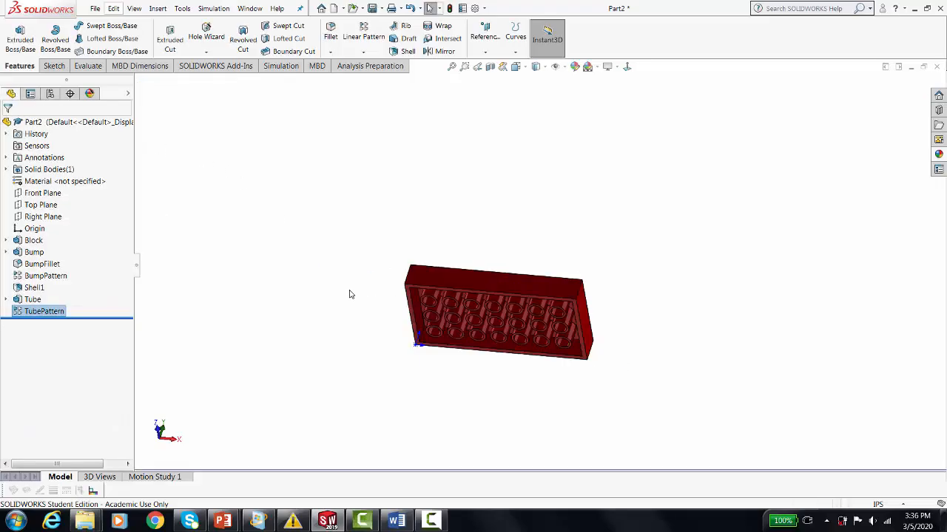
Set the block's height to 0.125 in and rebuild the part.
middle_drag(351, 294, 364, 217)
scroll(554, 298, down, 8)
scroll(378, 325, up, 3)
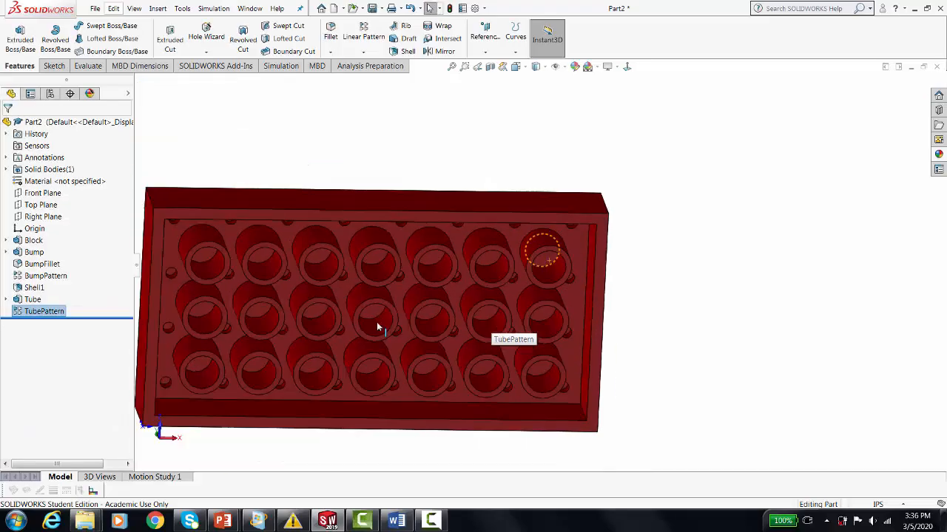
scroll(373, 325, up, 3)
middle_drag(202, 281, 338, 393)
click(391, 351)
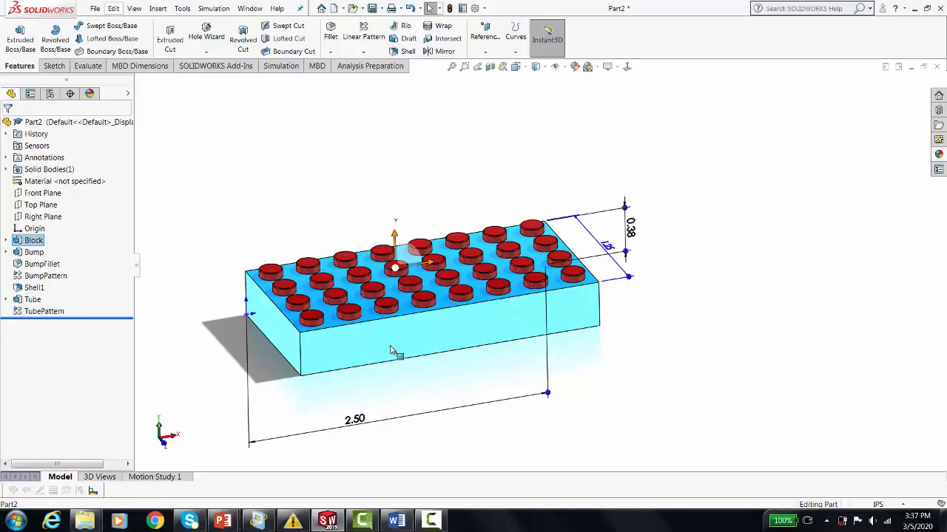
double_click(630, 228)
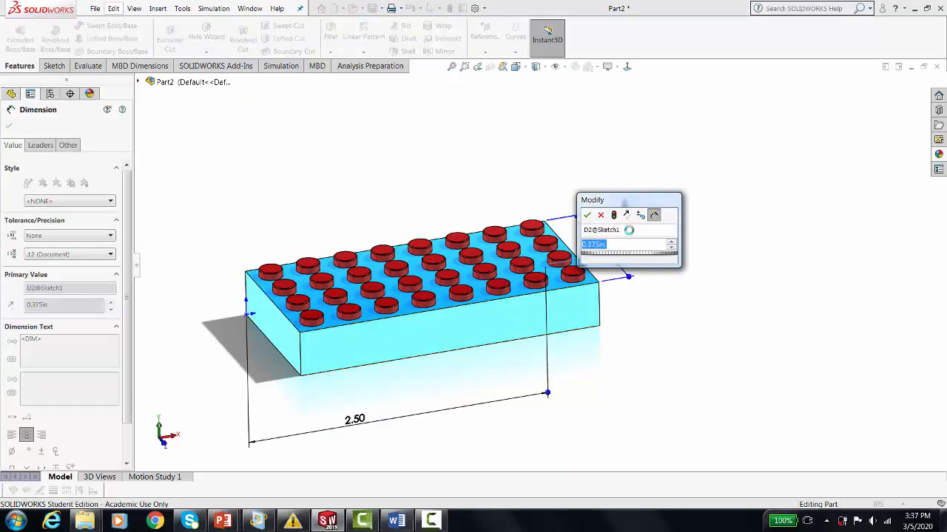
text(.125)
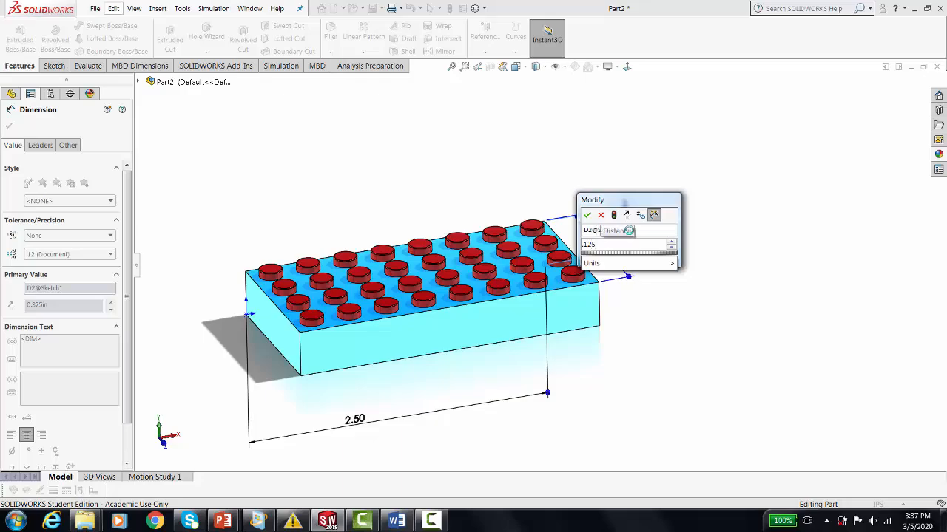
key(Return)
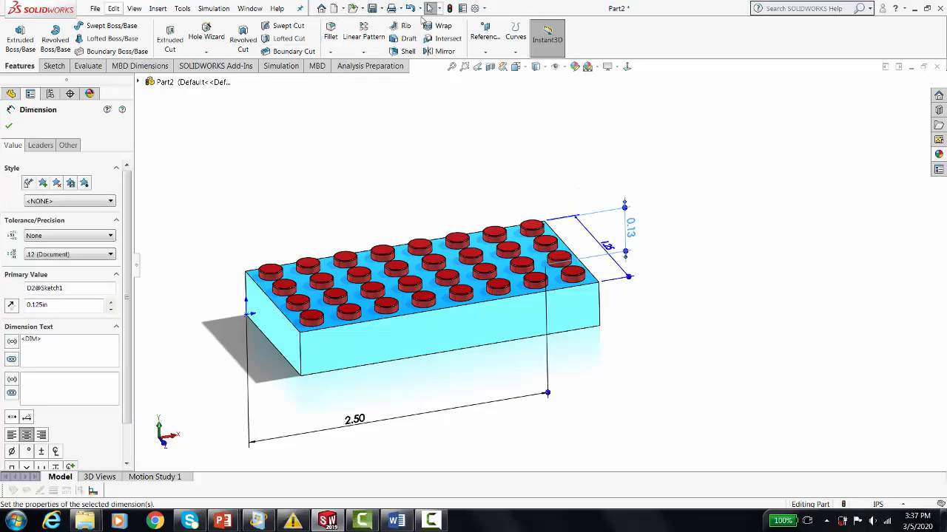
click(449, 9)
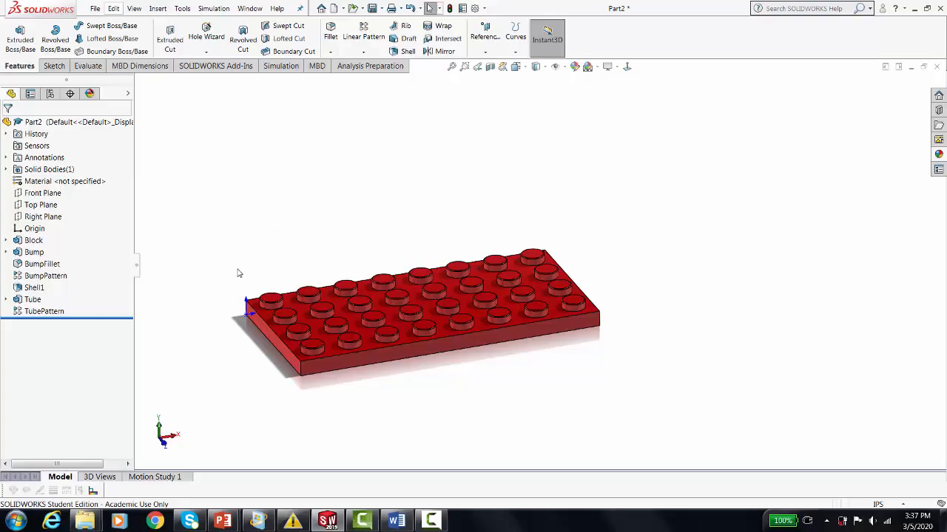
Examine the thinner brick's tubes and shelled rim from below and its bosses from above.
middle_drag(238, 273, 212, 144)
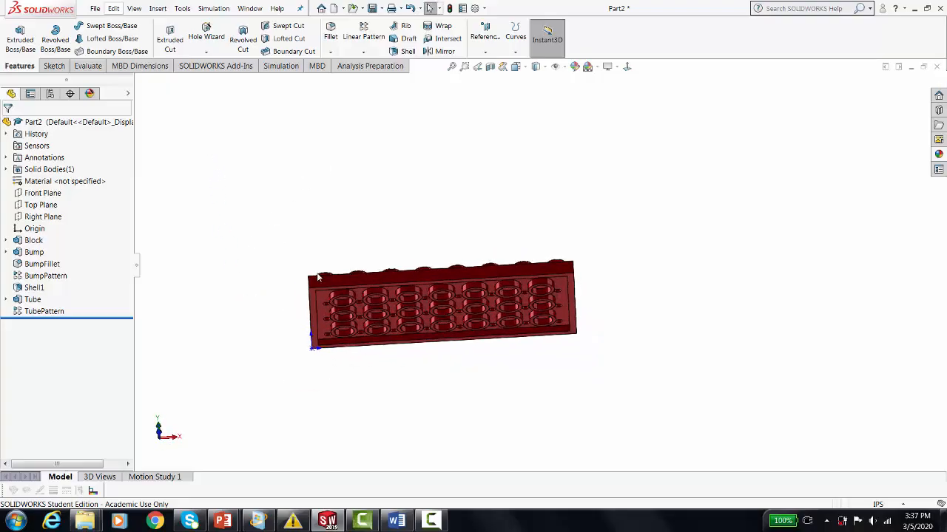
scroll(318, 277, down, 6)
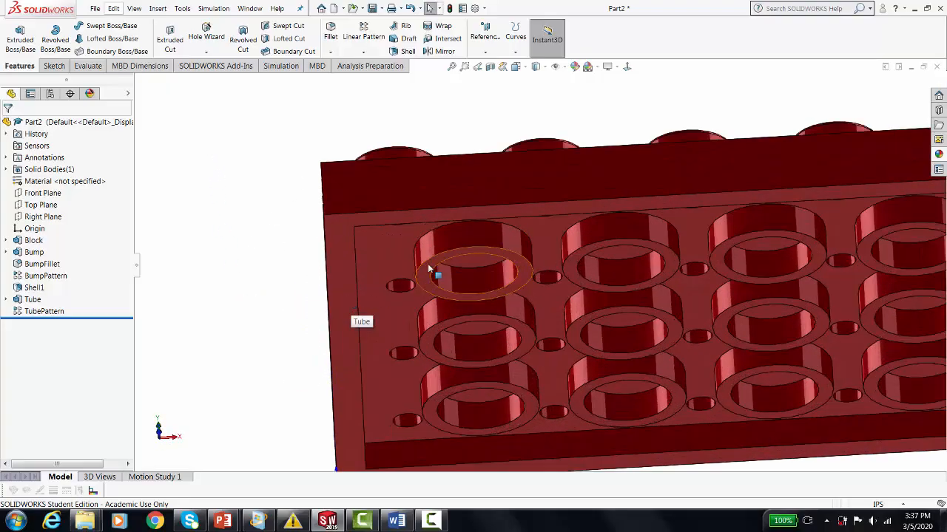
click(341, 272)
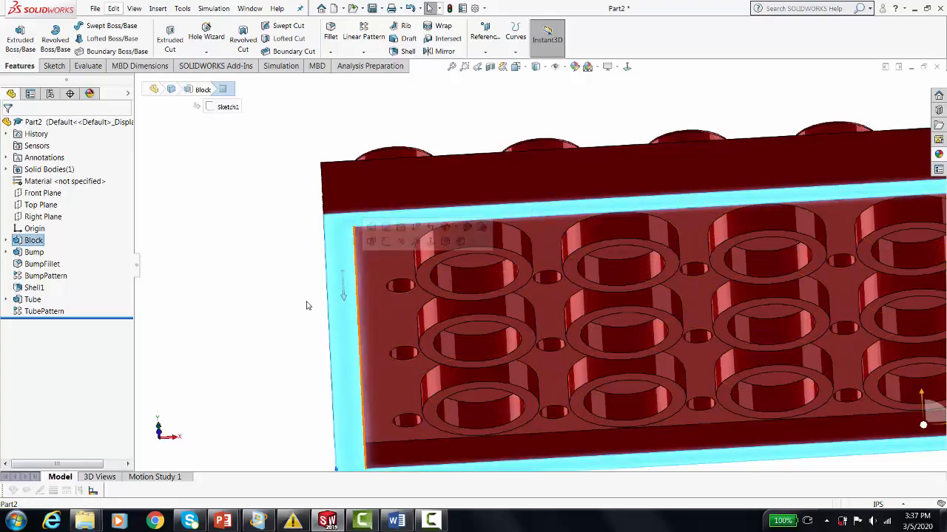
scroll(354, 284, up, 5)
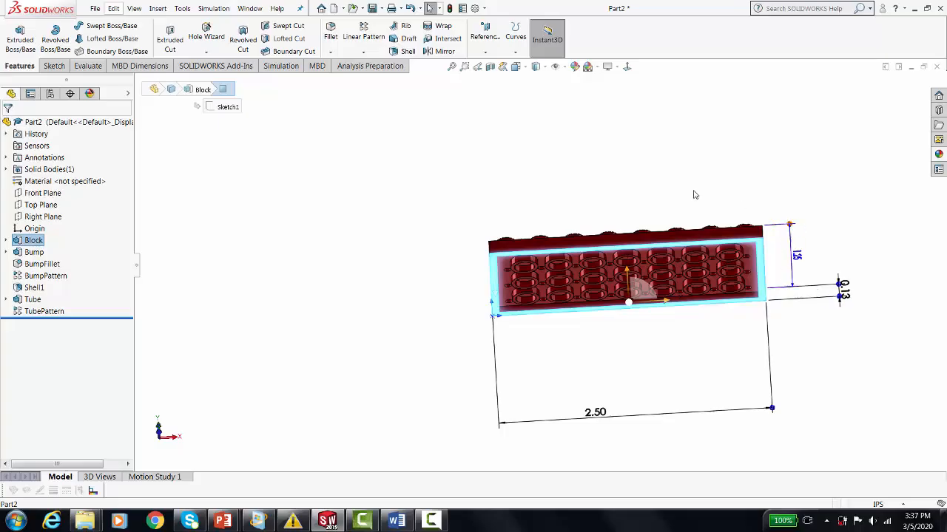
scroll(777, 212, up, 1)
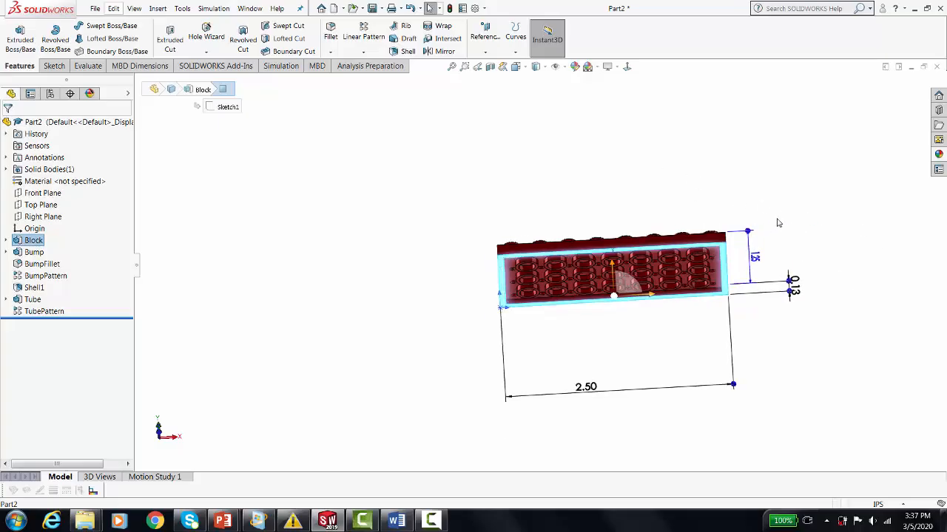
middle_drag(777, 220, 822, 340)
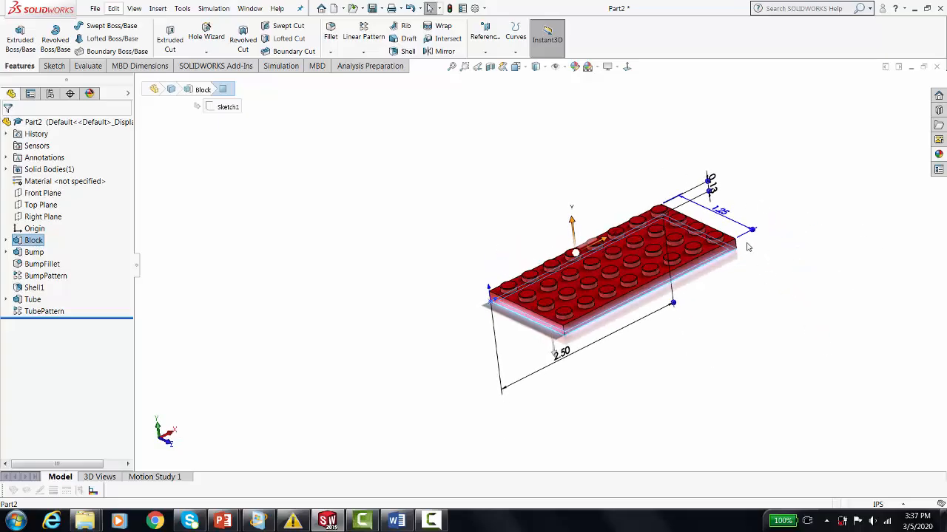
scroll(767, 247, down, 3)
scroll(480, 358, up, 3)
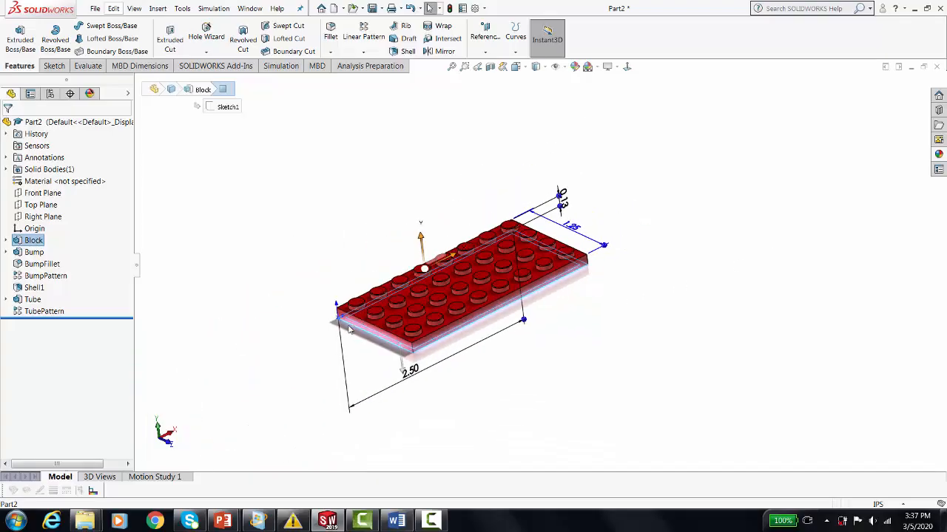
scroll(488, 387, down, 2)
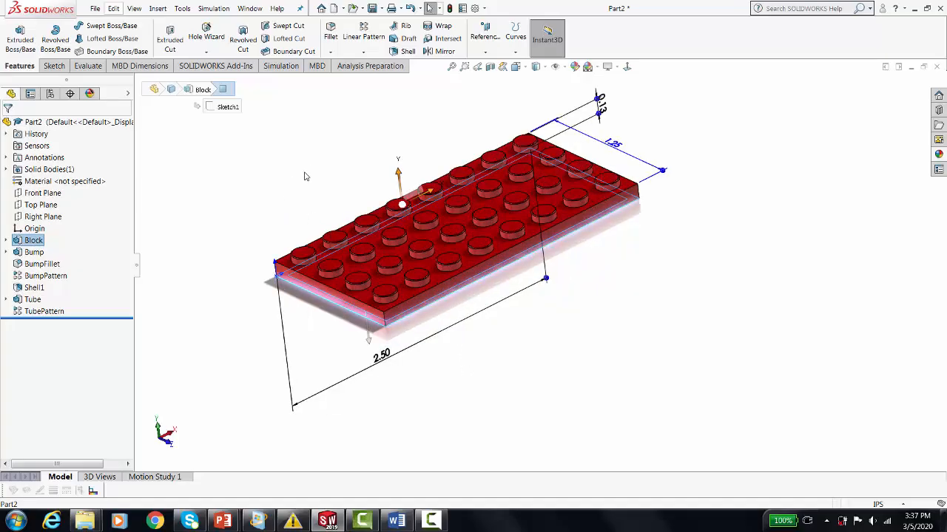
key(Escape)
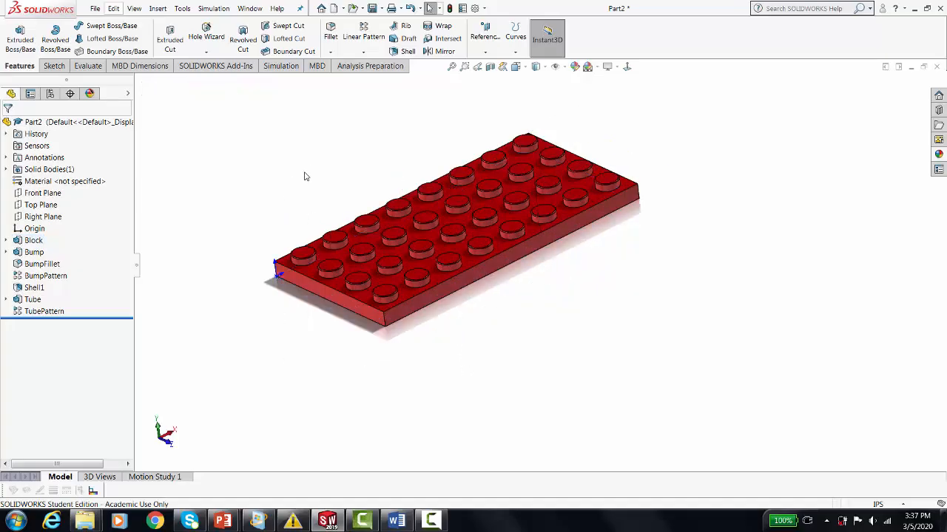